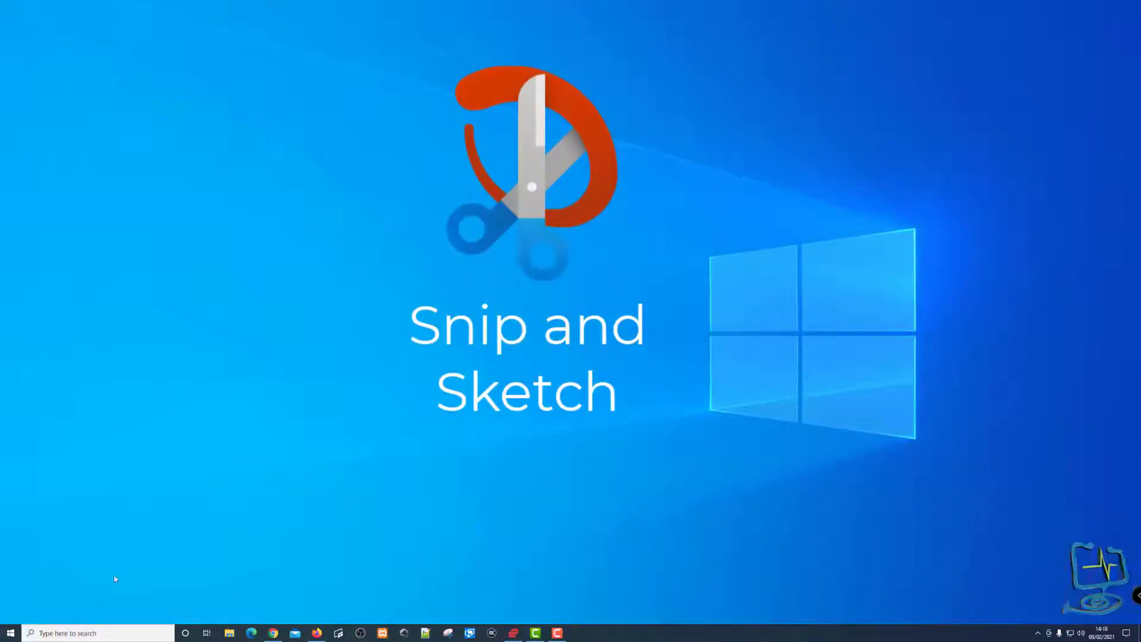
# Search Windows for the Snipping Tool app using the term "snipping".
pyautogui.click(72, 633)
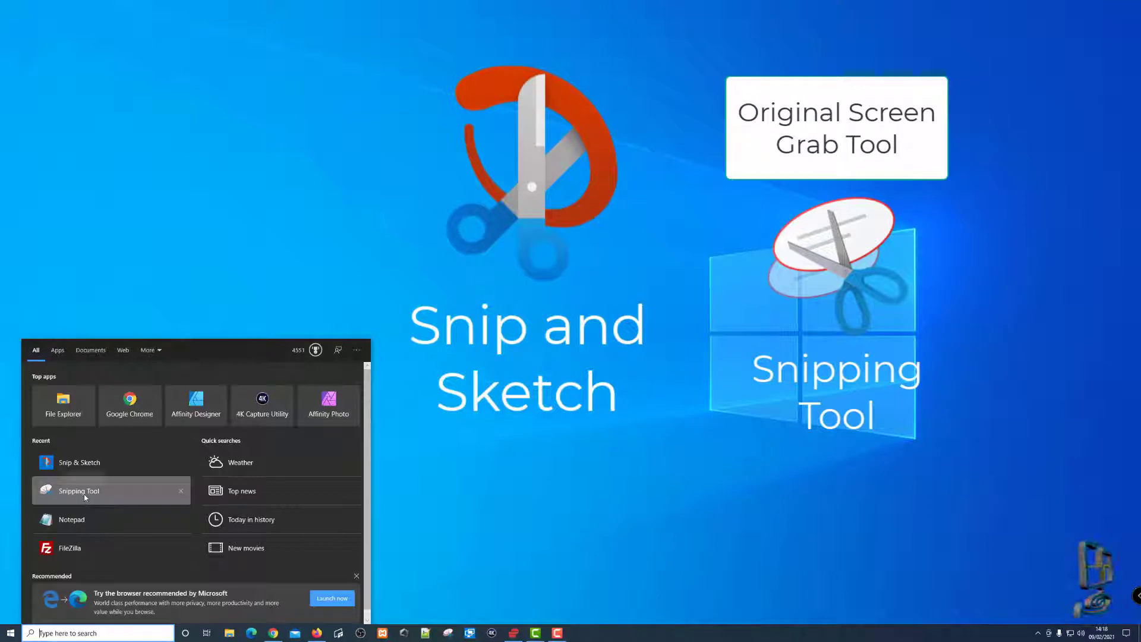
pyautogui.click(467, 542)
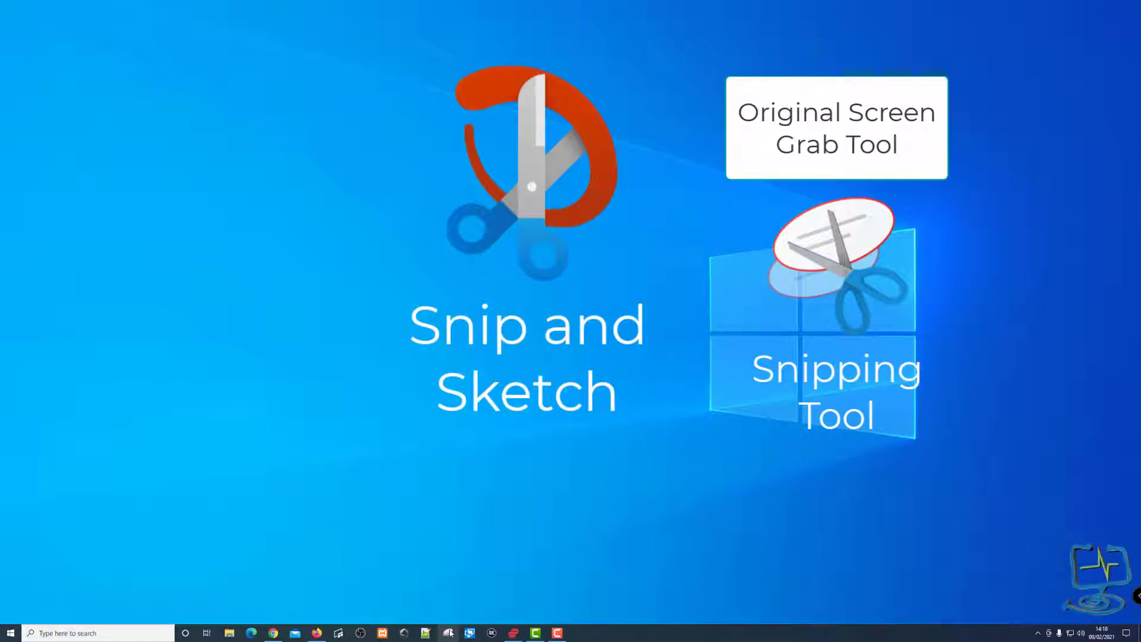
pyautogui.click(65, 633)
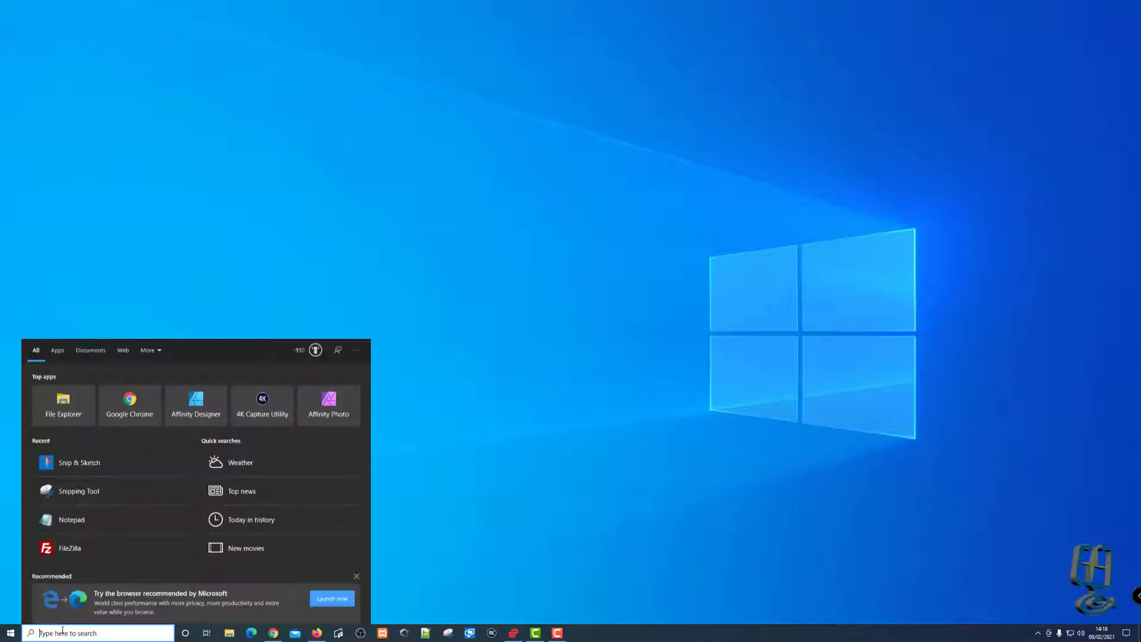
pyautogui.write('snippin')
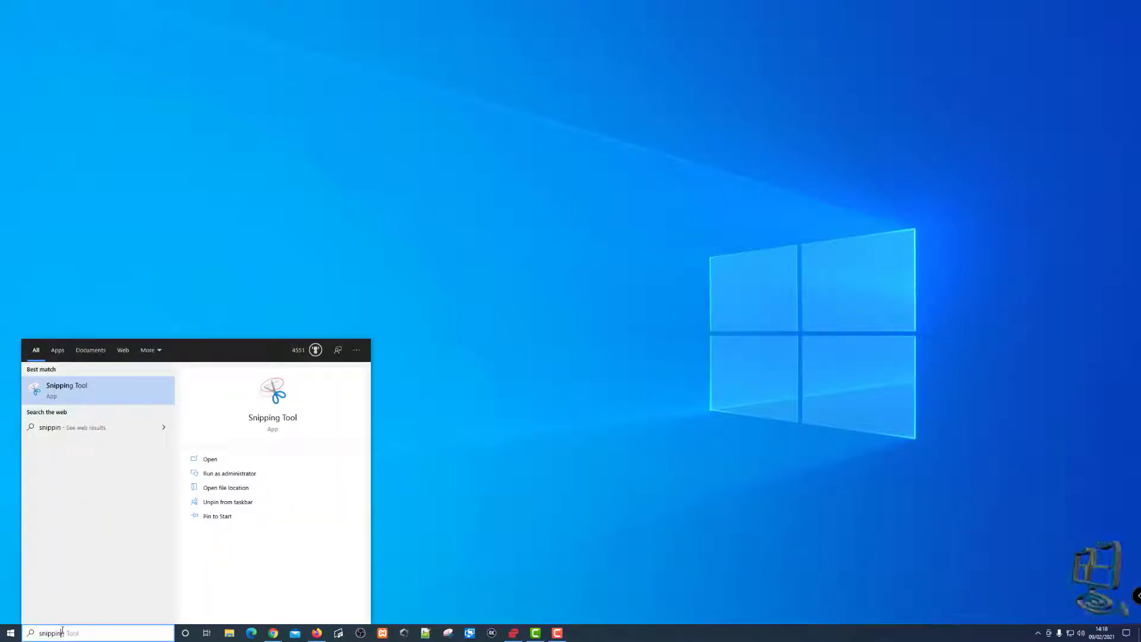
pyautogui.write('g')
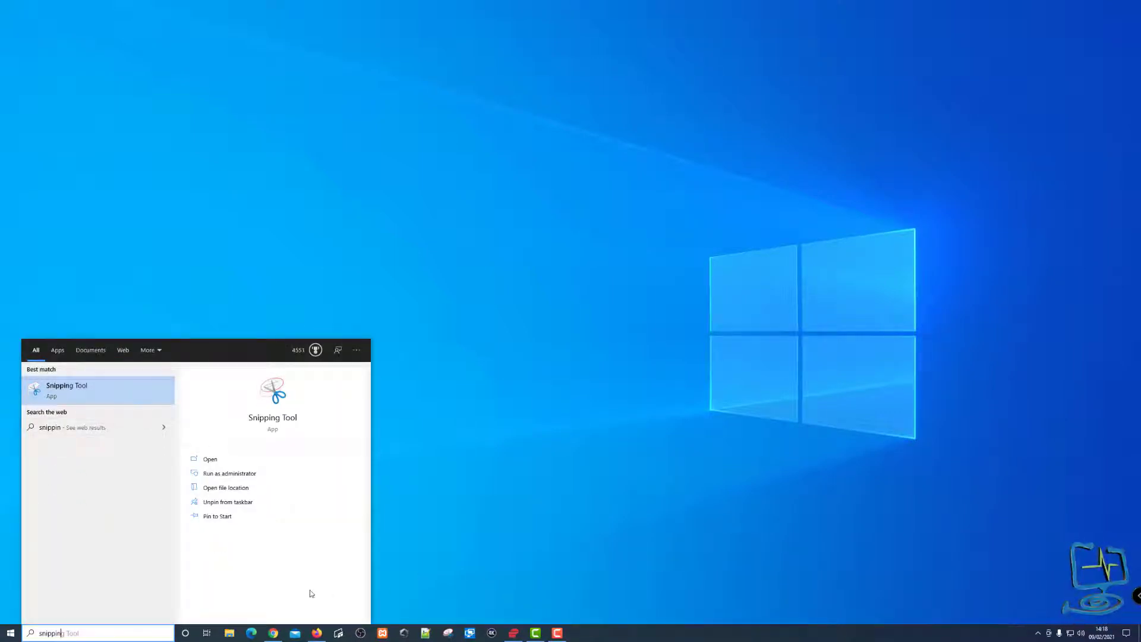
# Bring up the Google page in Chrome and launch Snipping Tool, moving its window clear of the Google logo.
pyautogui.click(272, 632)
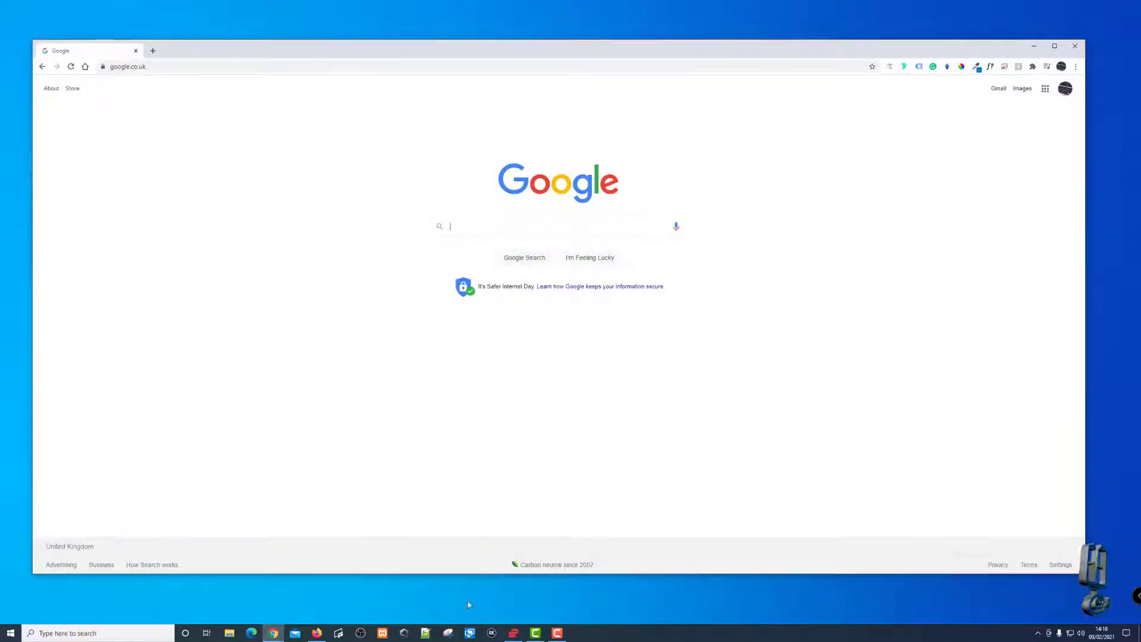
pyautogui.click(450, 628)
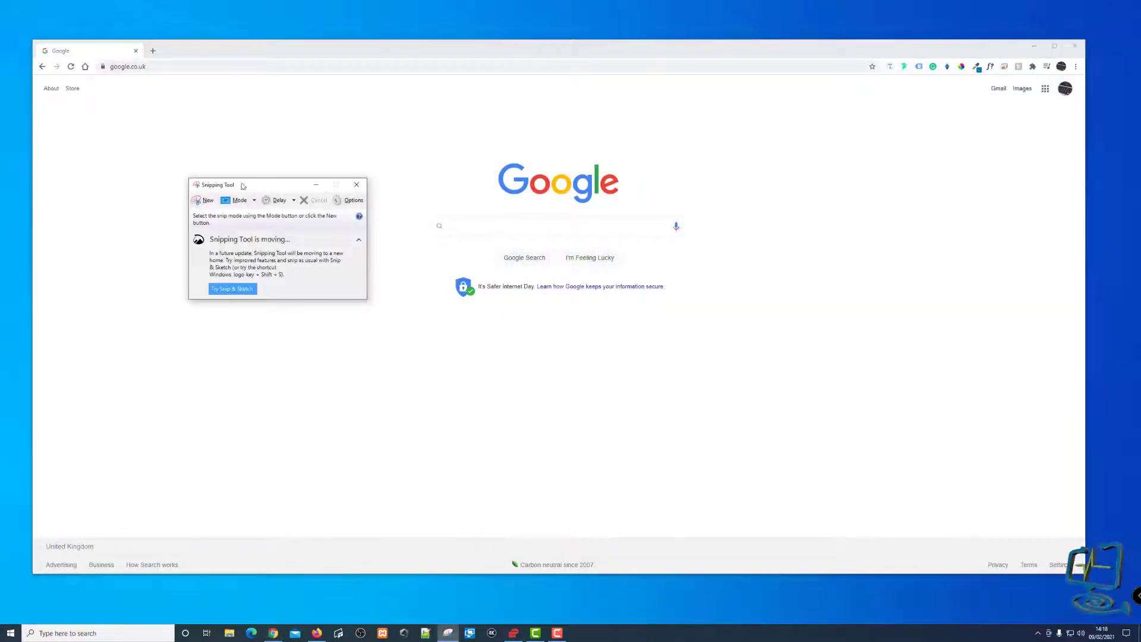
pyautogui.moveTo(252, 184); pyautogui.dragTo(186, 173)
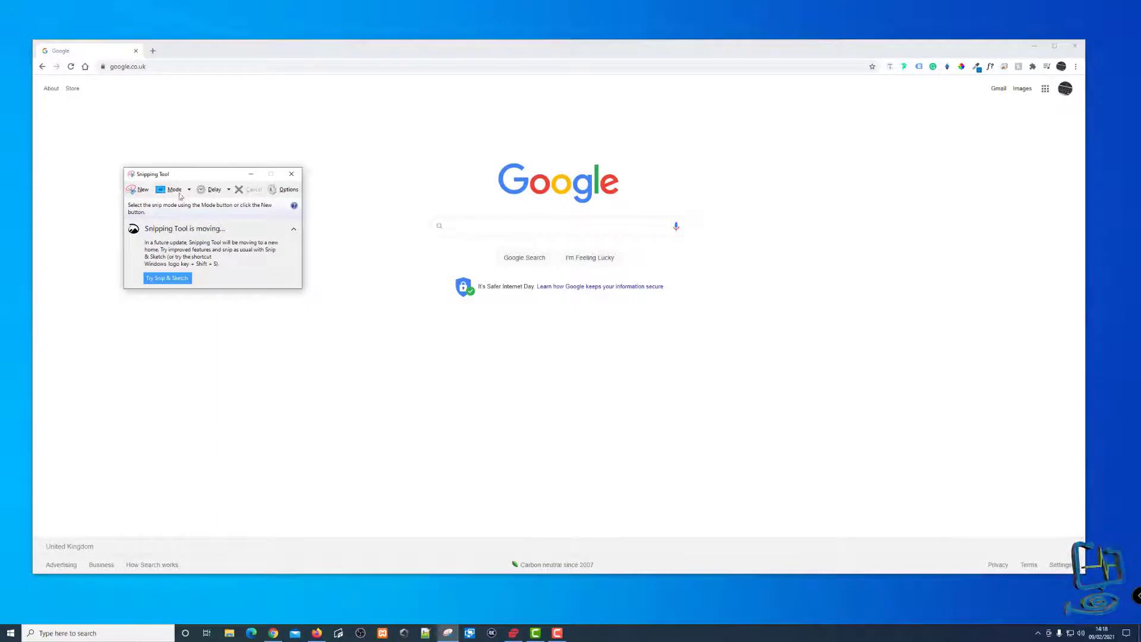
# Take a rectangular snip covering the whole Chrome window.
pyautogui.click(177, 191)
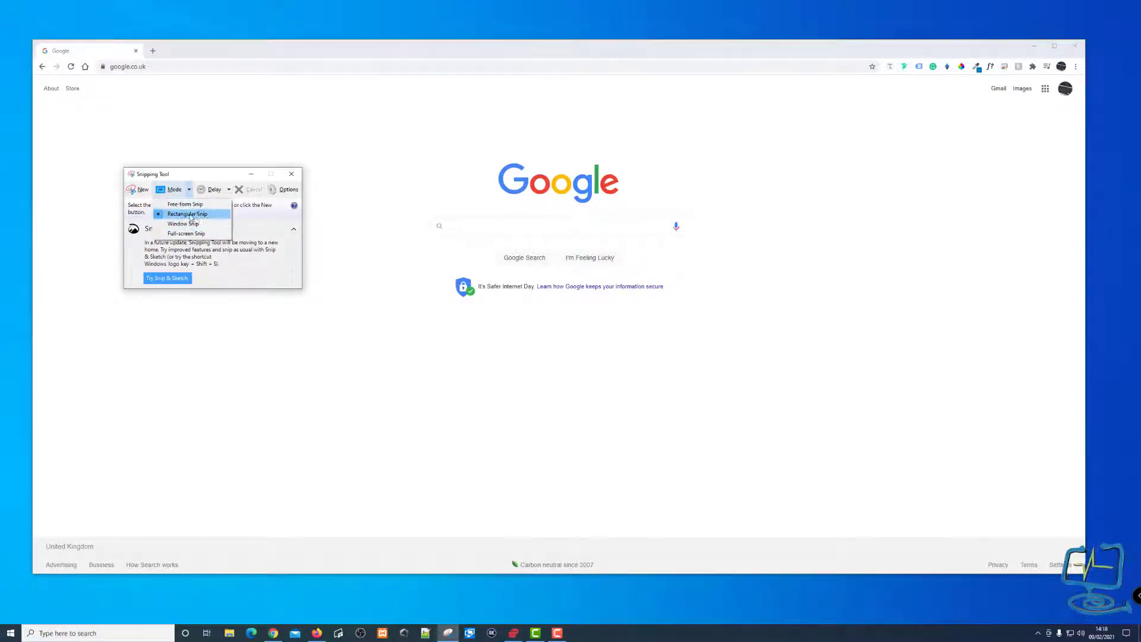
pyautogui.click(197, 218)
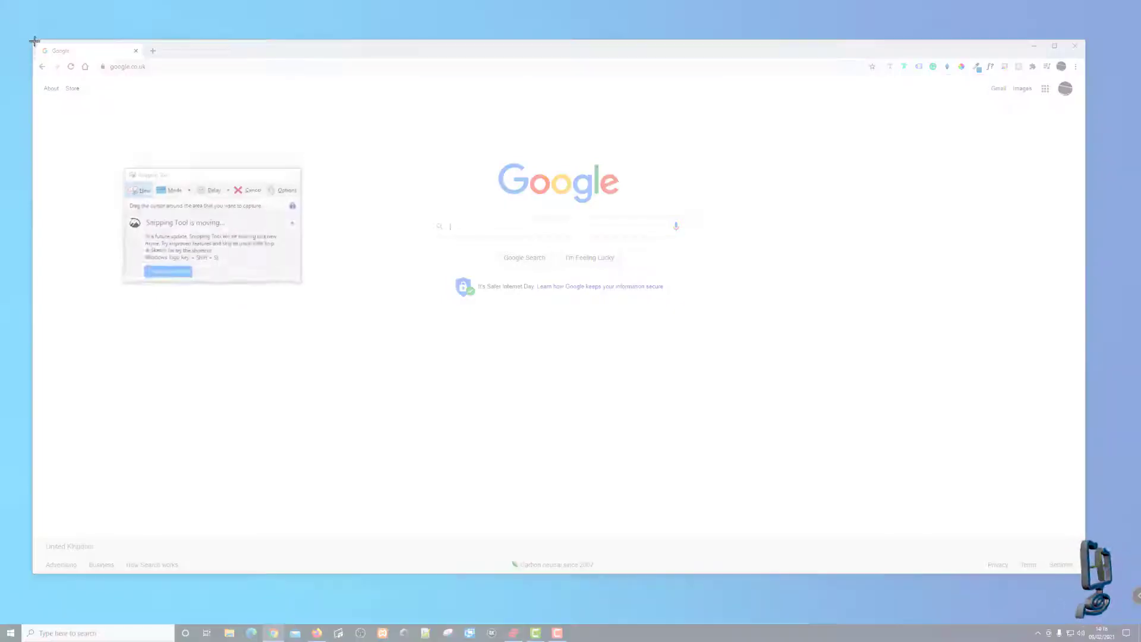
pyautogui.moveTo(34, 40); pyautogui.dragTo(1084, 575)
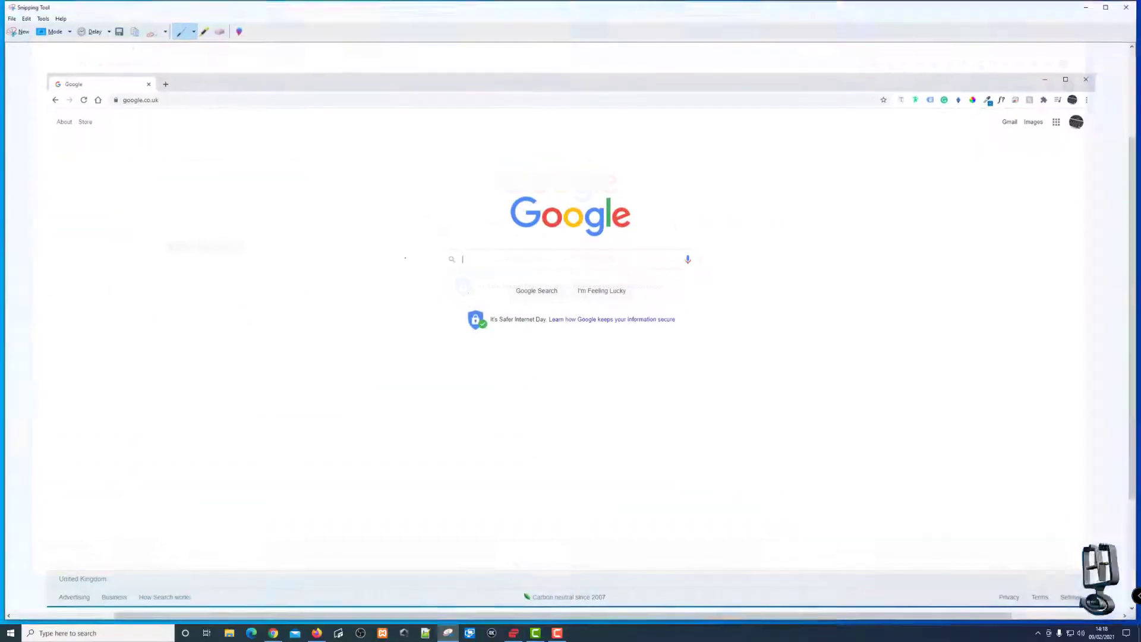
# Look at the file commands for the snip, and close Snipping Tool without saving.
pyautogui.click(11, 18)
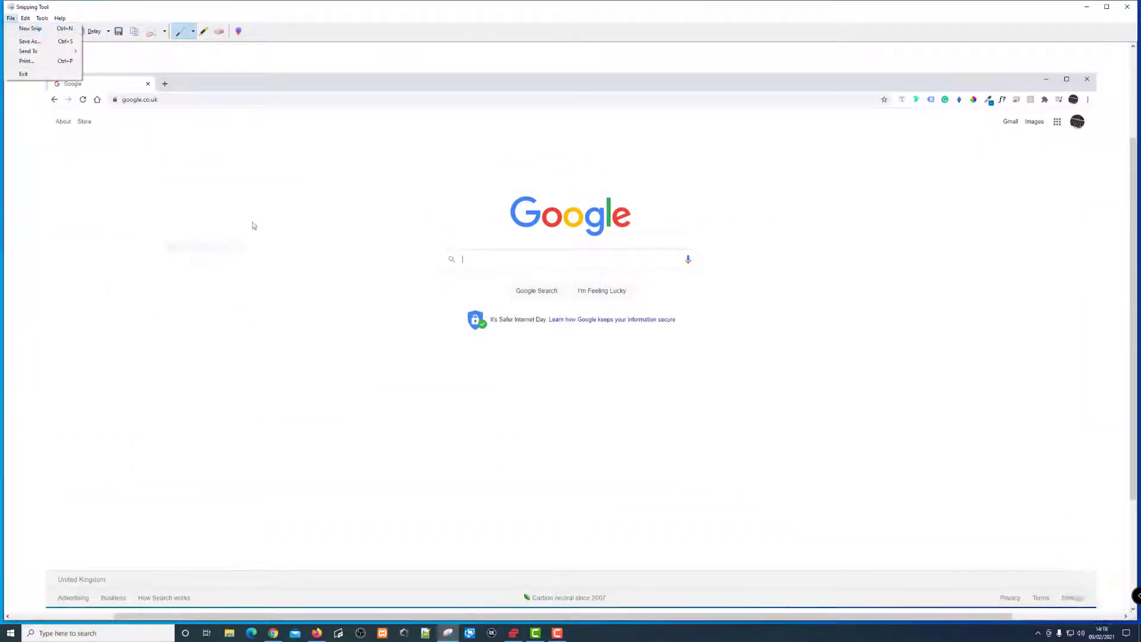
pyautogui.click(1126, 9)
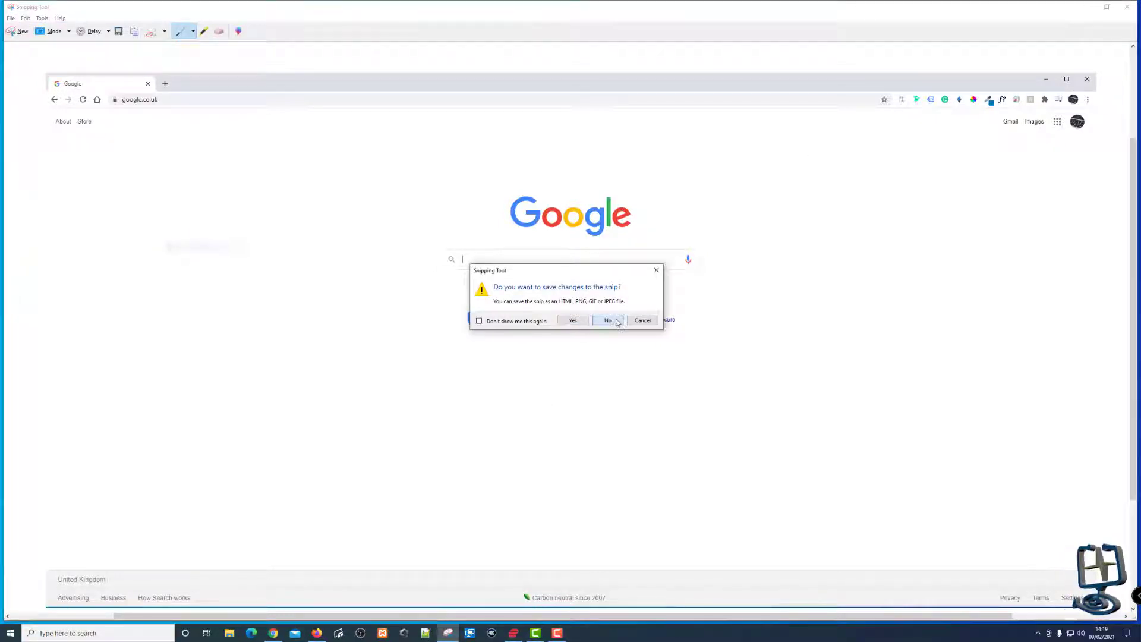
pyautogui.click(609, 320)
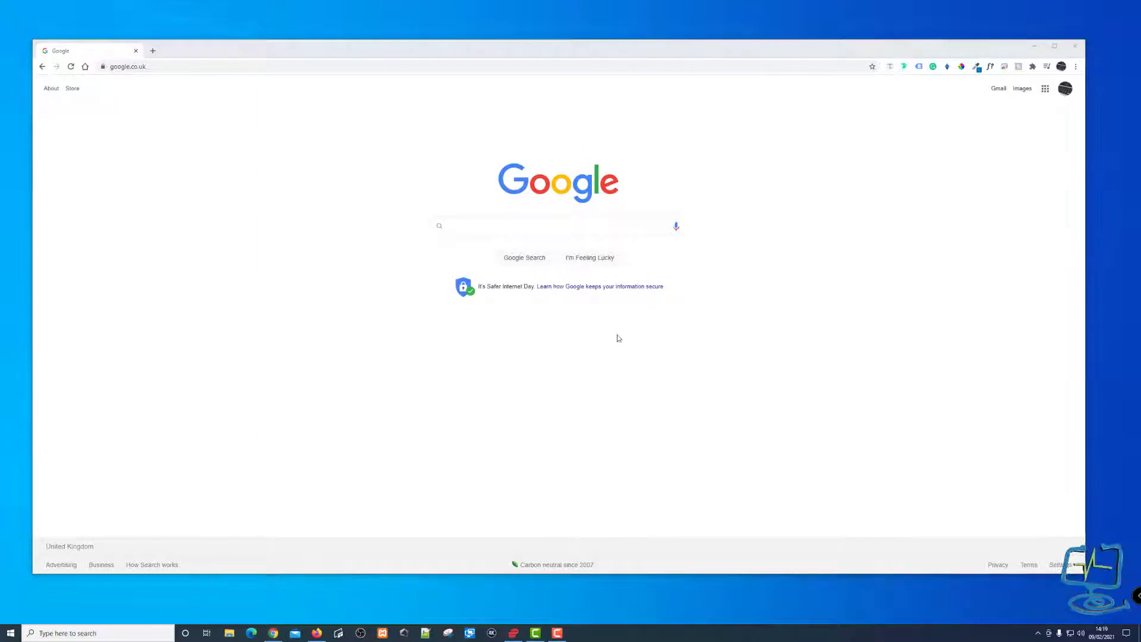
# Search Windows for "snip and" and launch Snip & Sketch.
pyautogui.click(77, 633)
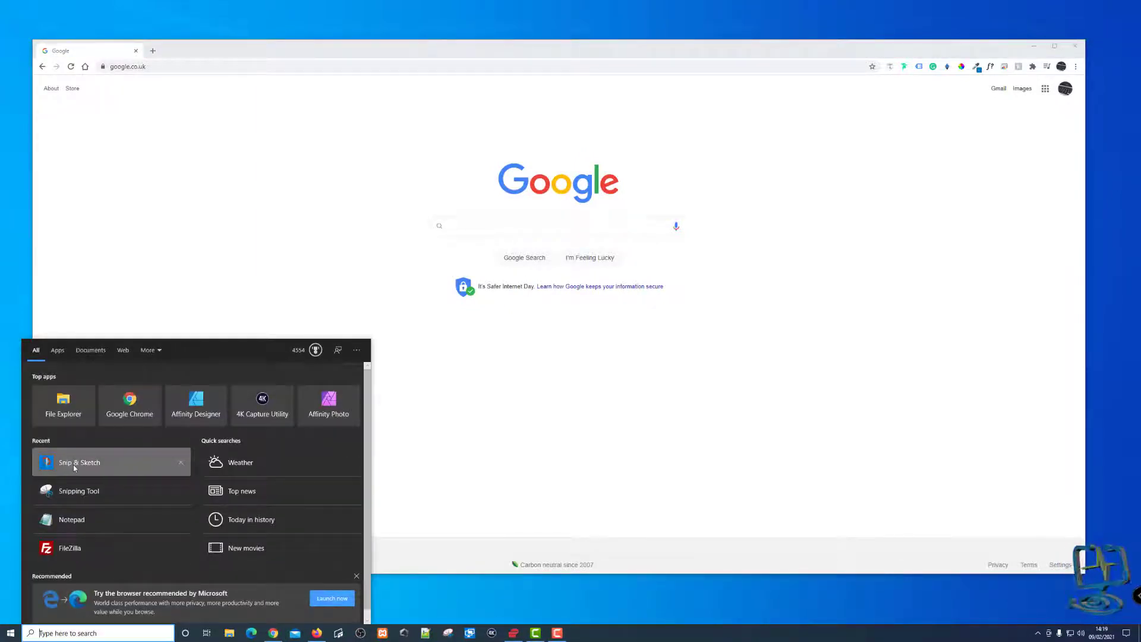
pyautogui.write('snip')
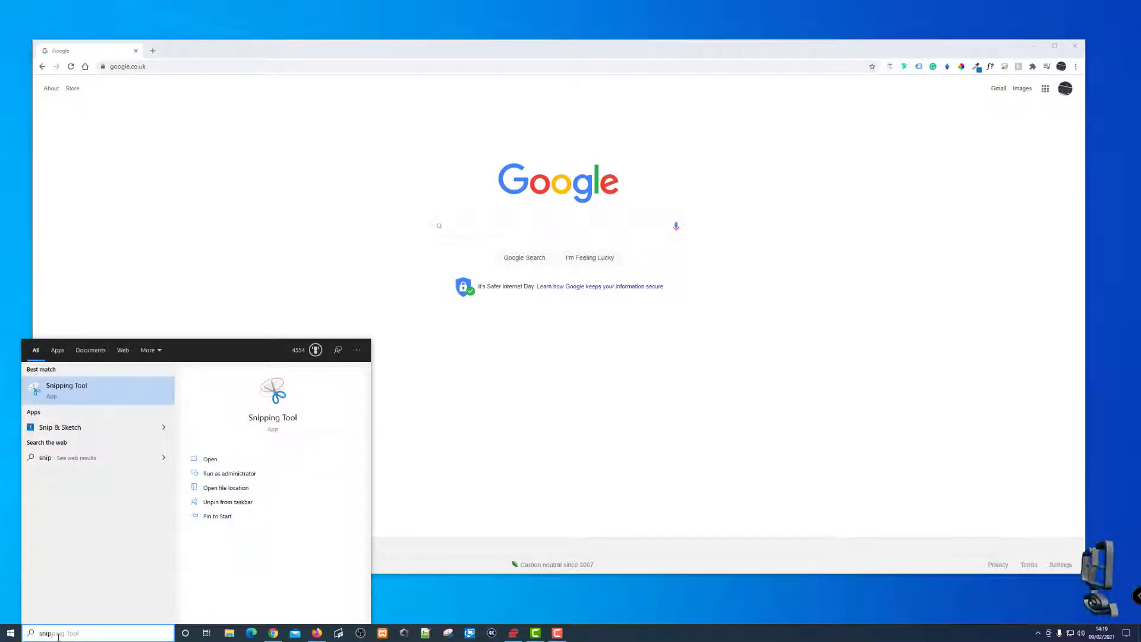
pyautogui.write(' an')
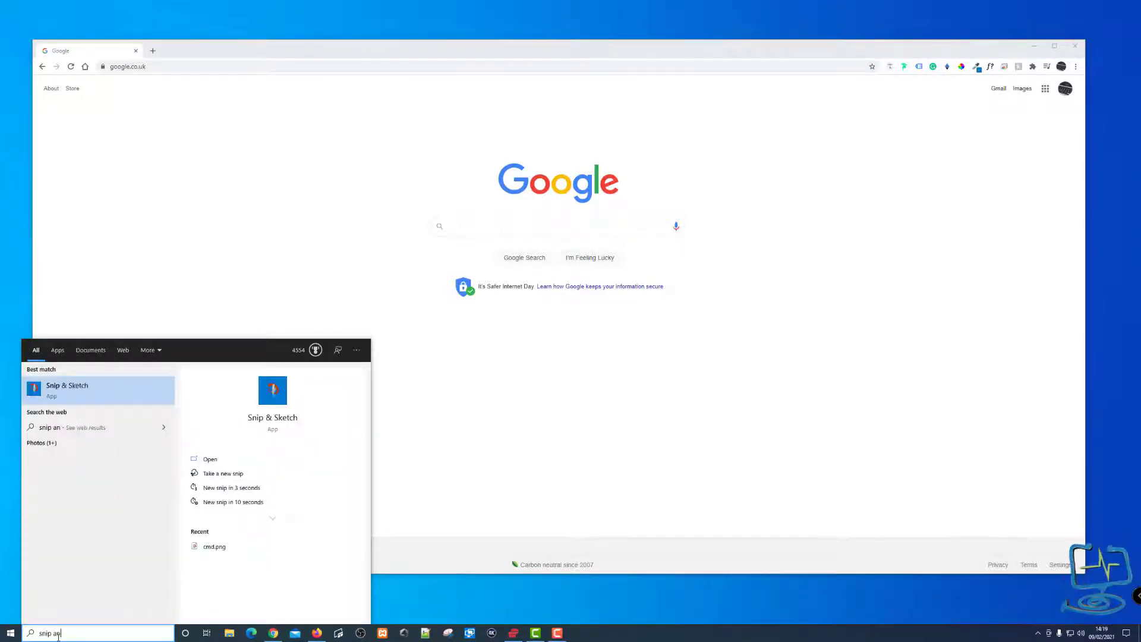
pyautogui.write('d')
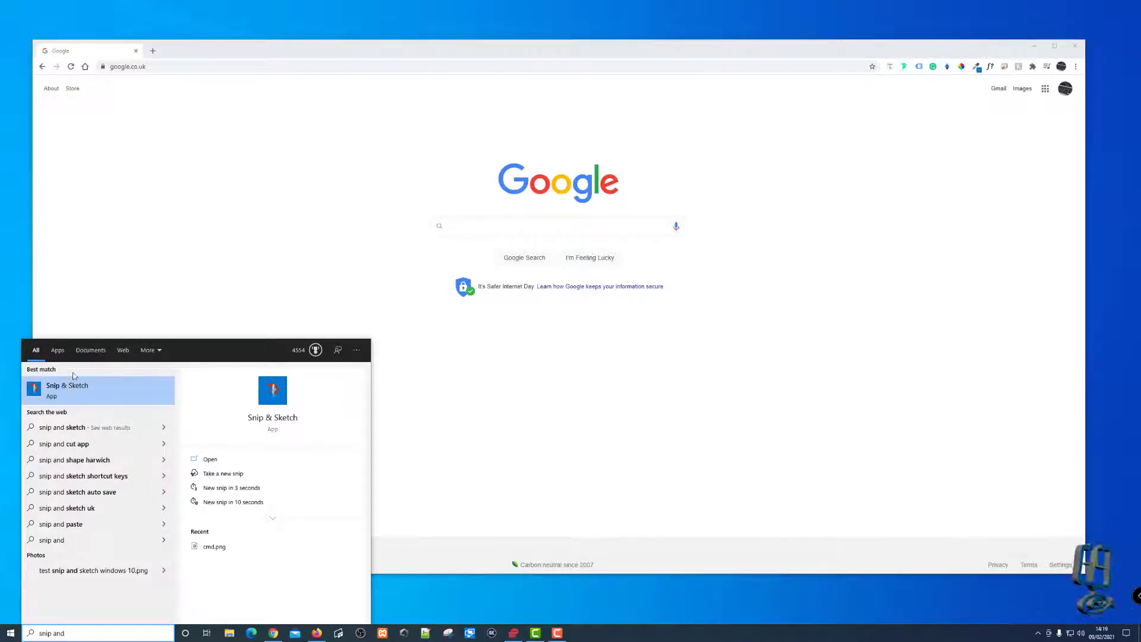
pyautogui.click(58, 350)
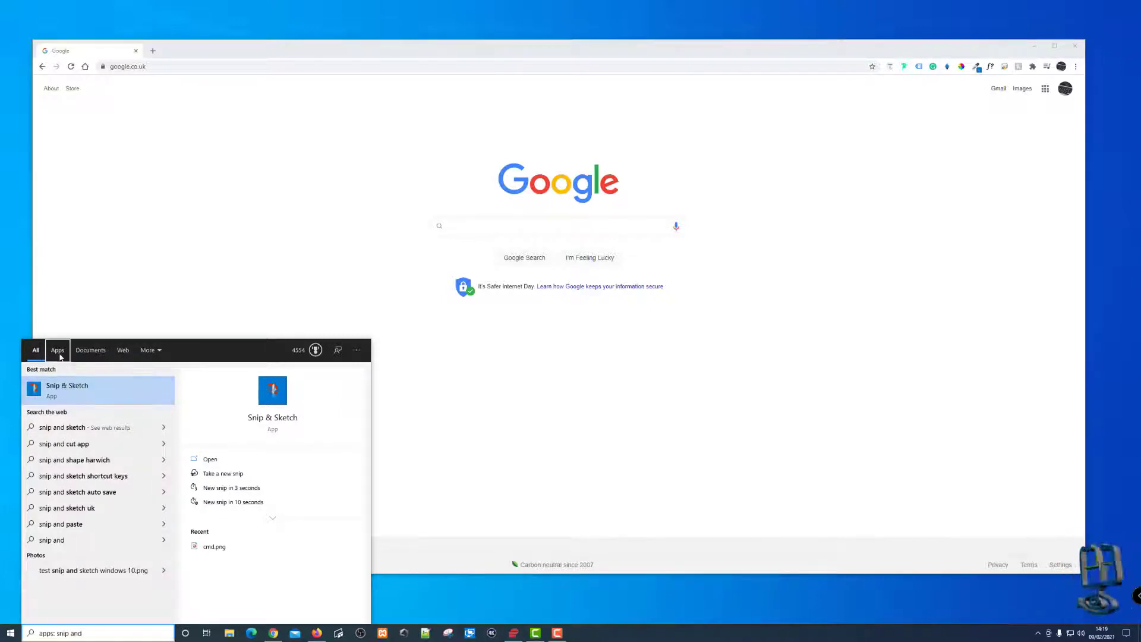
pyautogui.click(42, 389)
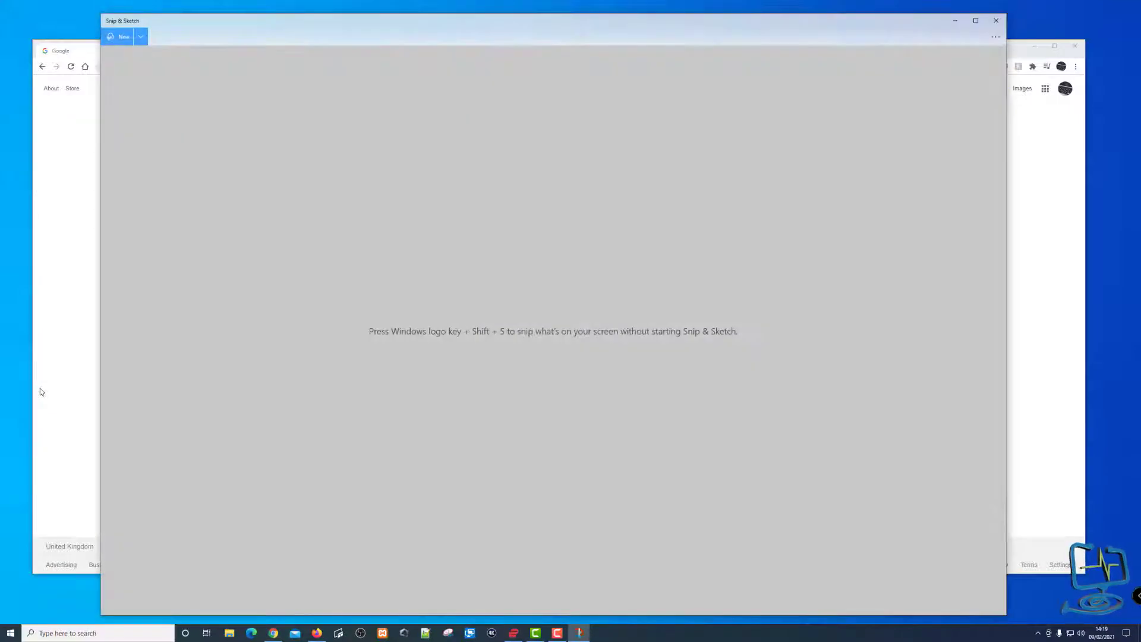
# Pin Snip & Sketch to the taskbar directly after the Snipping Tool icon.
pyautogui.press('alt')
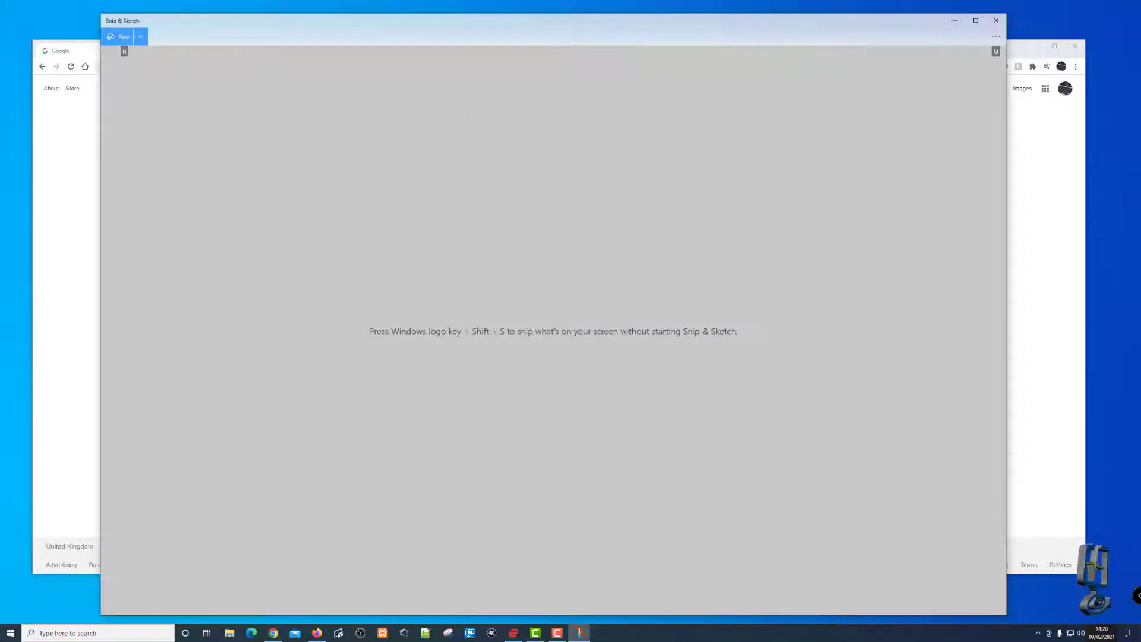
pyautogui.rightClick(579, 632)
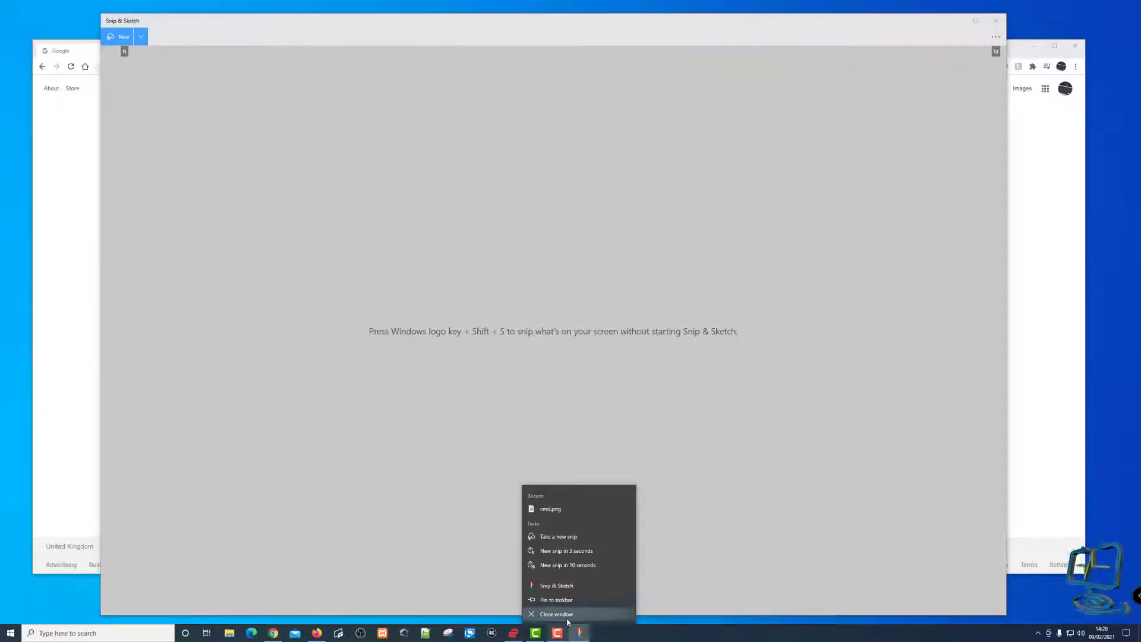
pyautogui.moveTo(579, 632); pyautogui.dragTo(455, 635)
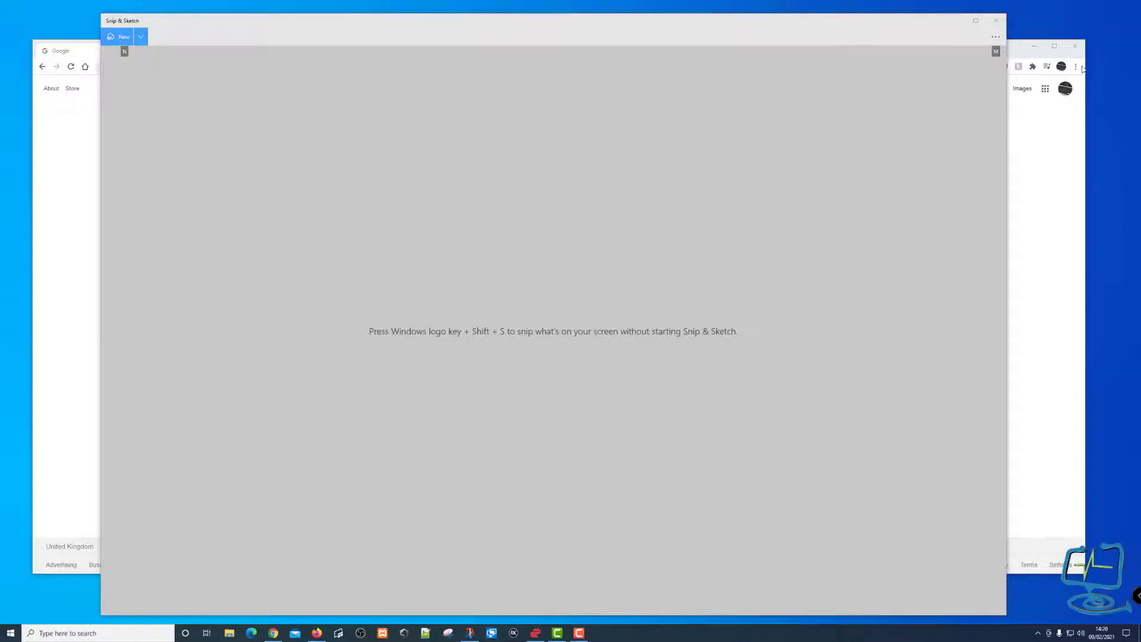
# Minimise the Chrome window and open the Snip & Sketch settings.
pyautogui.click(1034, 46)
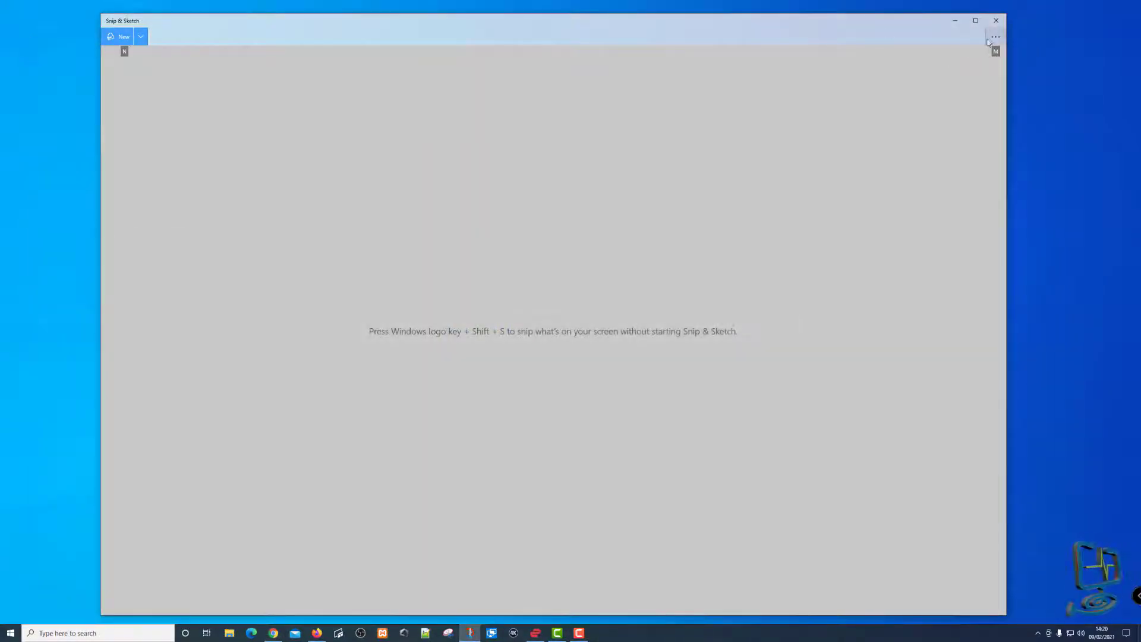
pyautogui.click(995, 37)
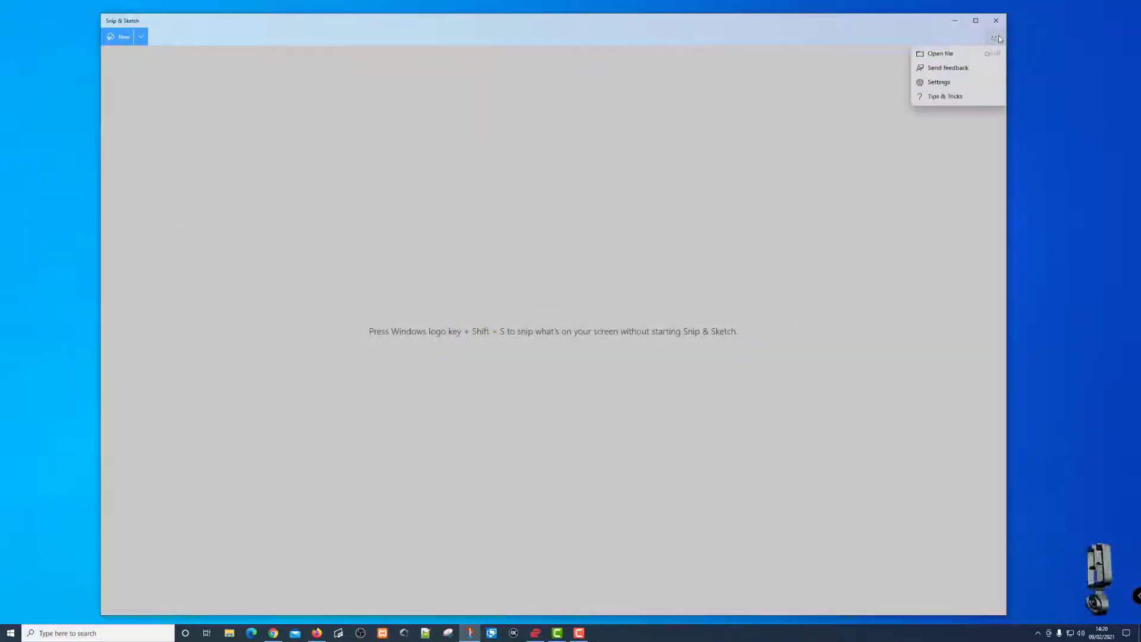
pyautogui.click(944, 84)
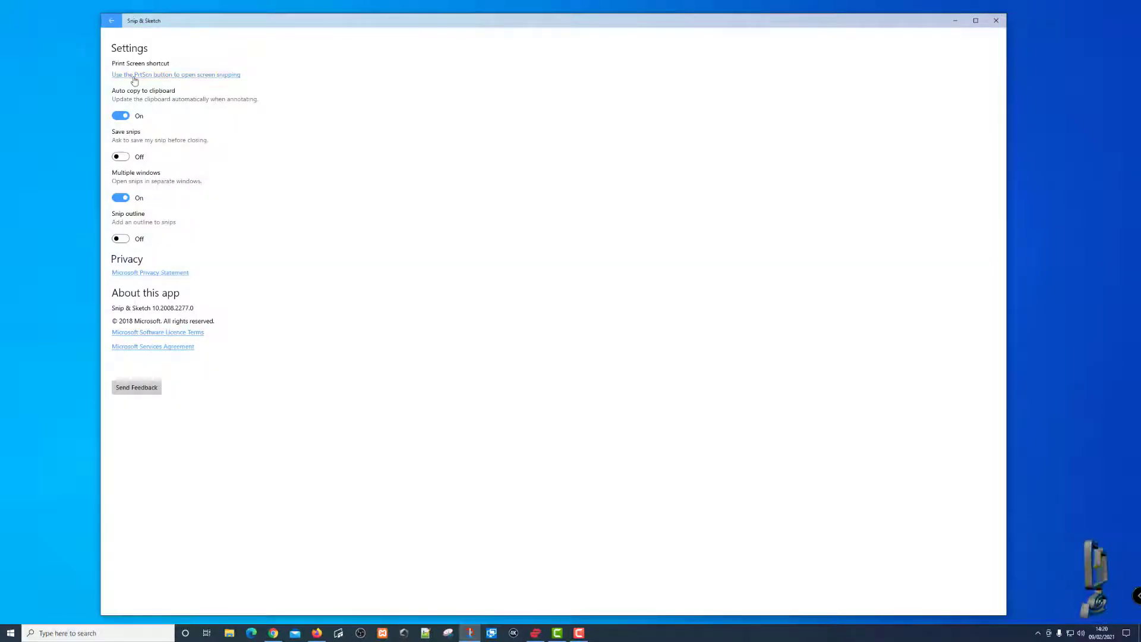
# From the Print Screen shortcut setting, view the Windows keyboard option for opening screen snipping with PrtScn, and close both windows.
pyautogui.click(172, 76)
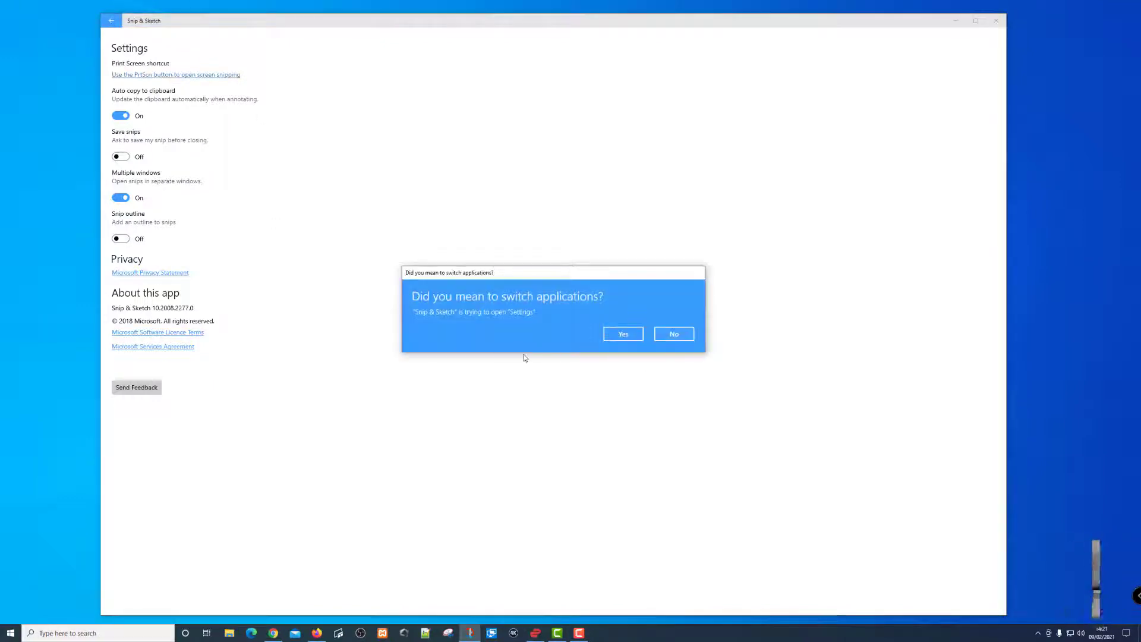
pyautogui.click(622, 336)
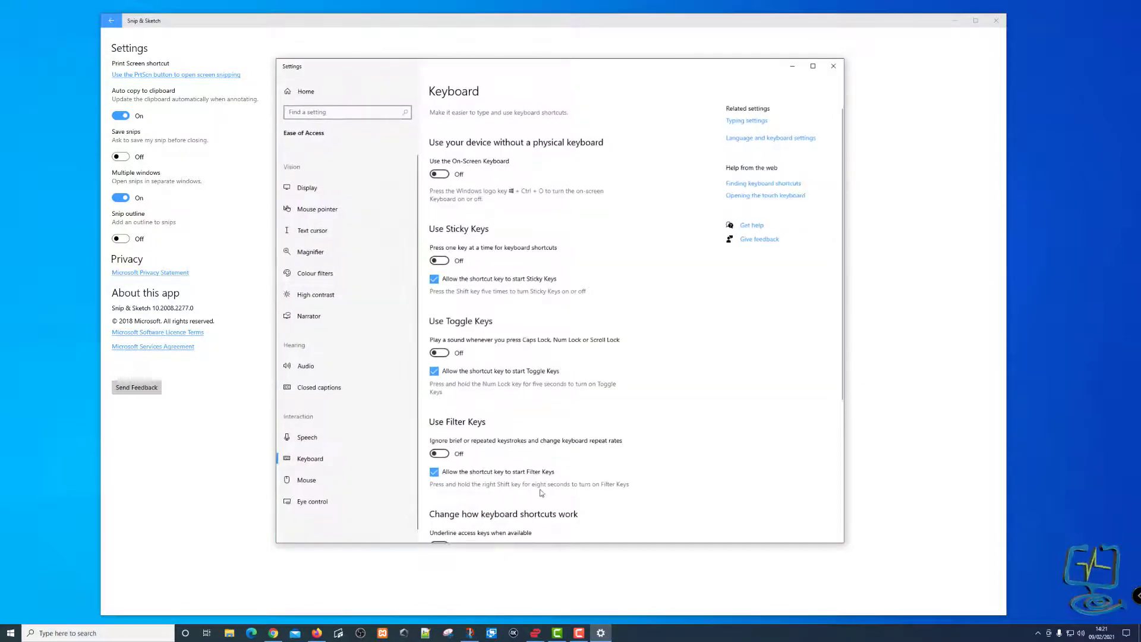
pyautogui.scroll(-4, 474, 464)
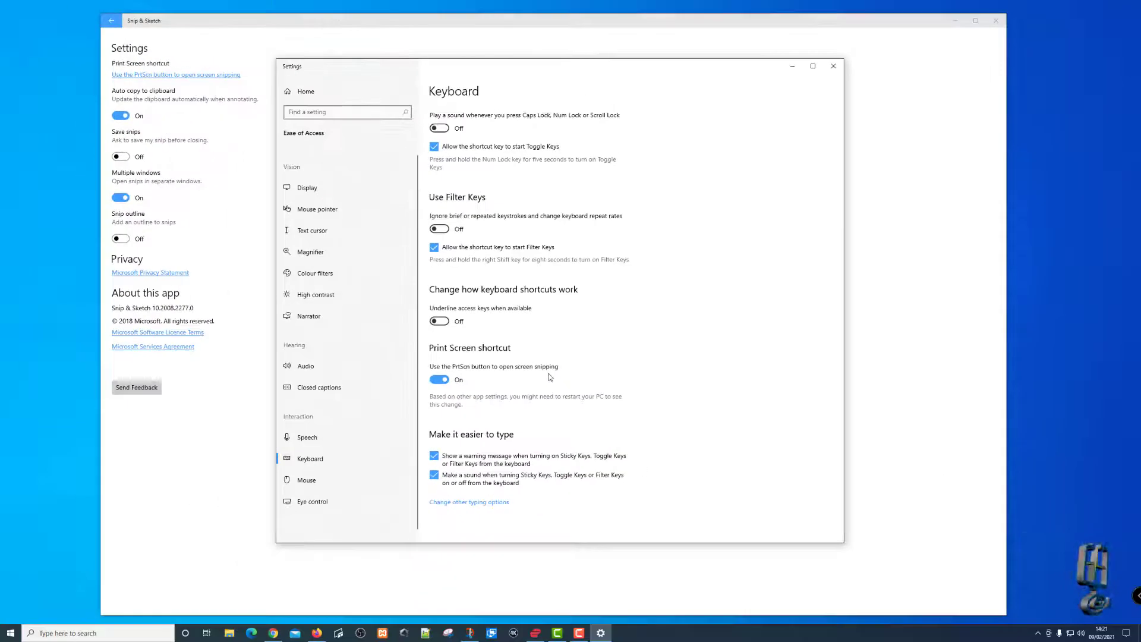
pyautogui.click(833, 66)
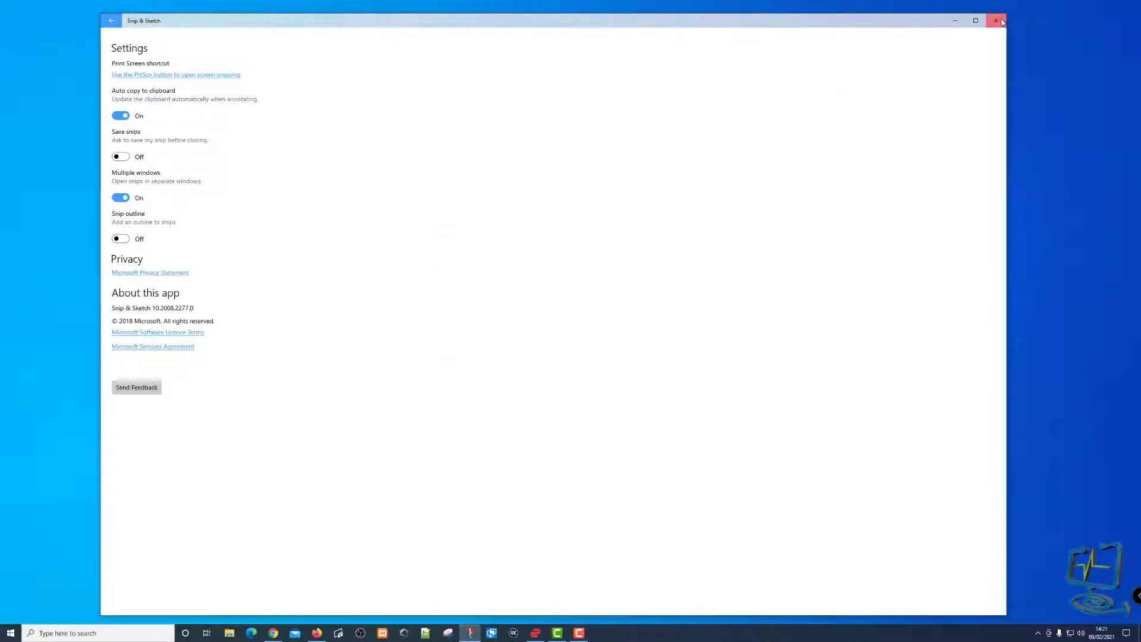
pyautogui.hotkey('alt', 'F4')
# View the Print Screen shortcut option in the Ease of Access keyboard page of Windows Settings, and close Settings.
pyautogui.click(11, 633)
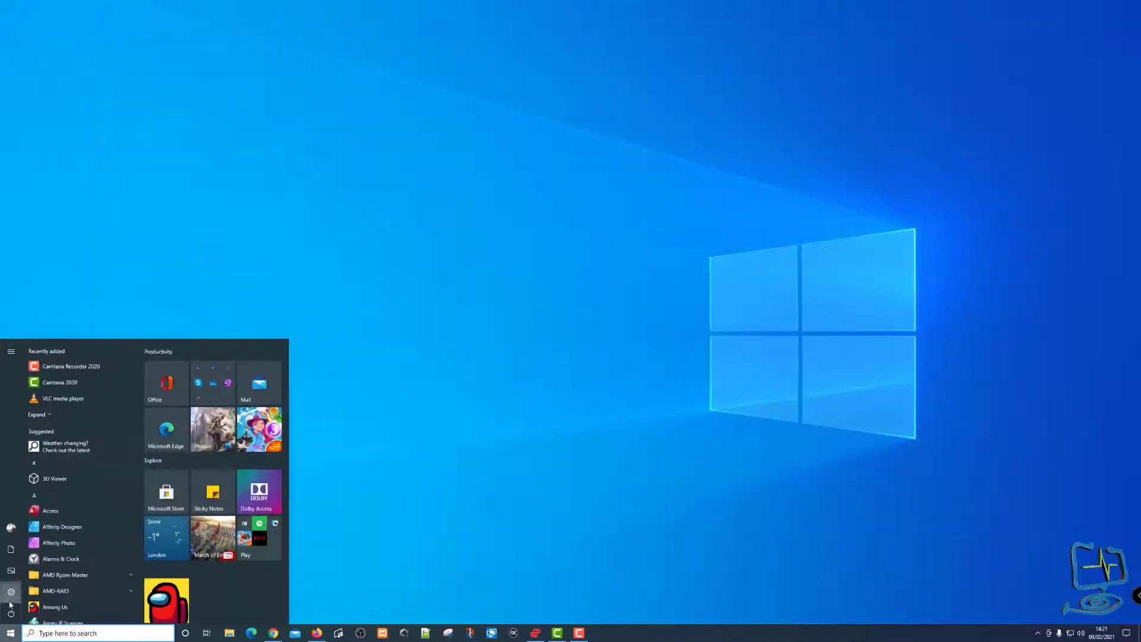
pyautogui.click(11, 600)
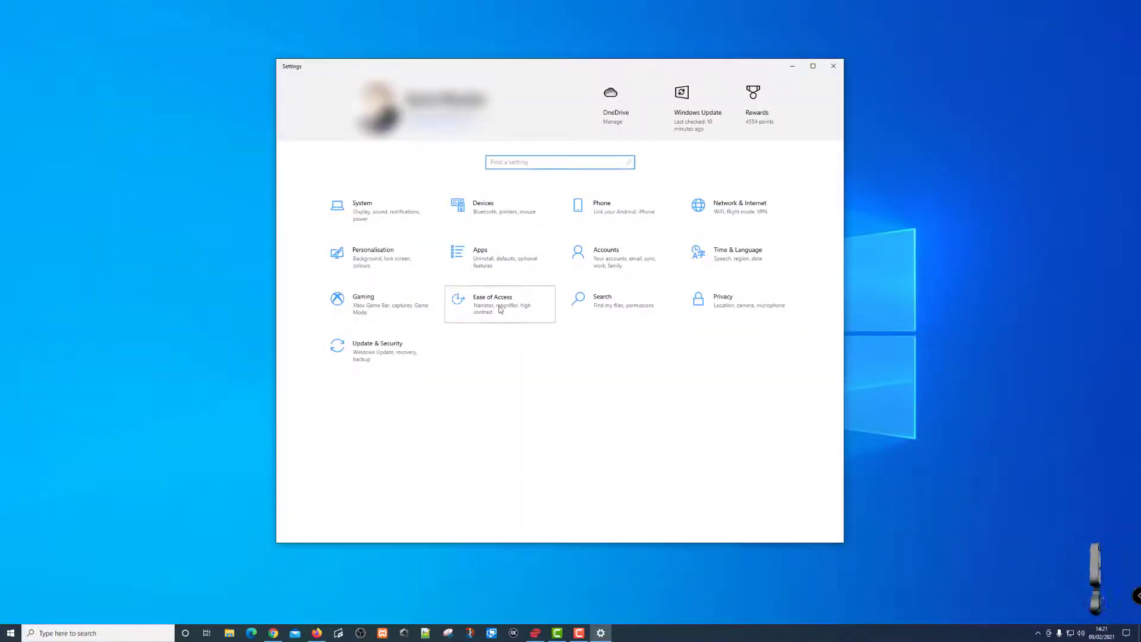
pyautogui.click(499, 308)
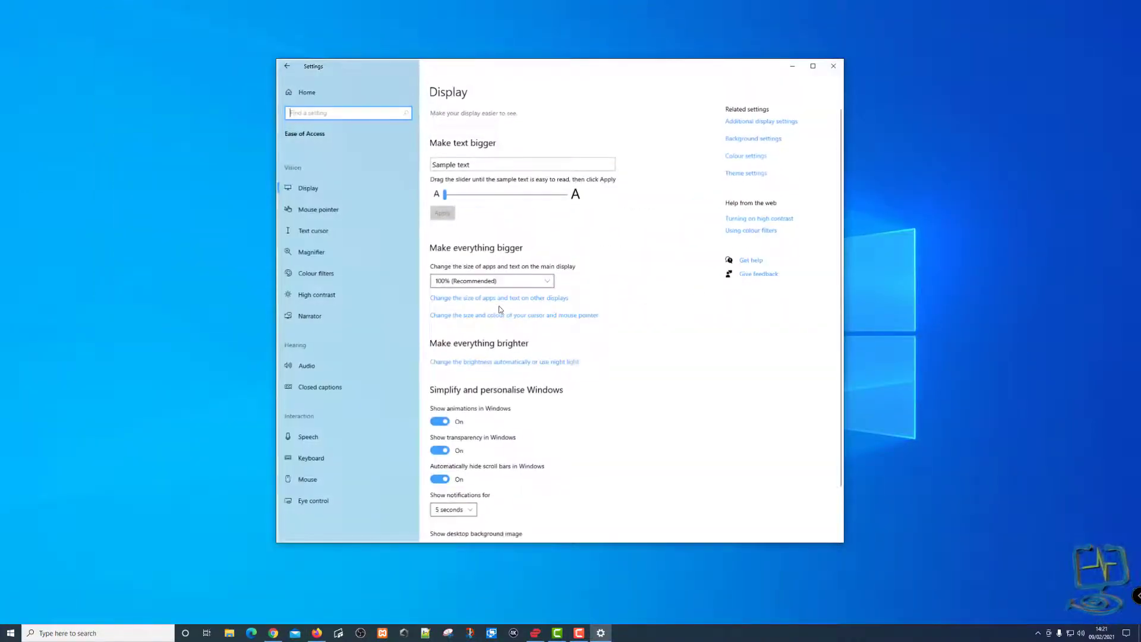
pyautogui.click(318, 456)
pyautogui.scroll(-5, 535, 398)
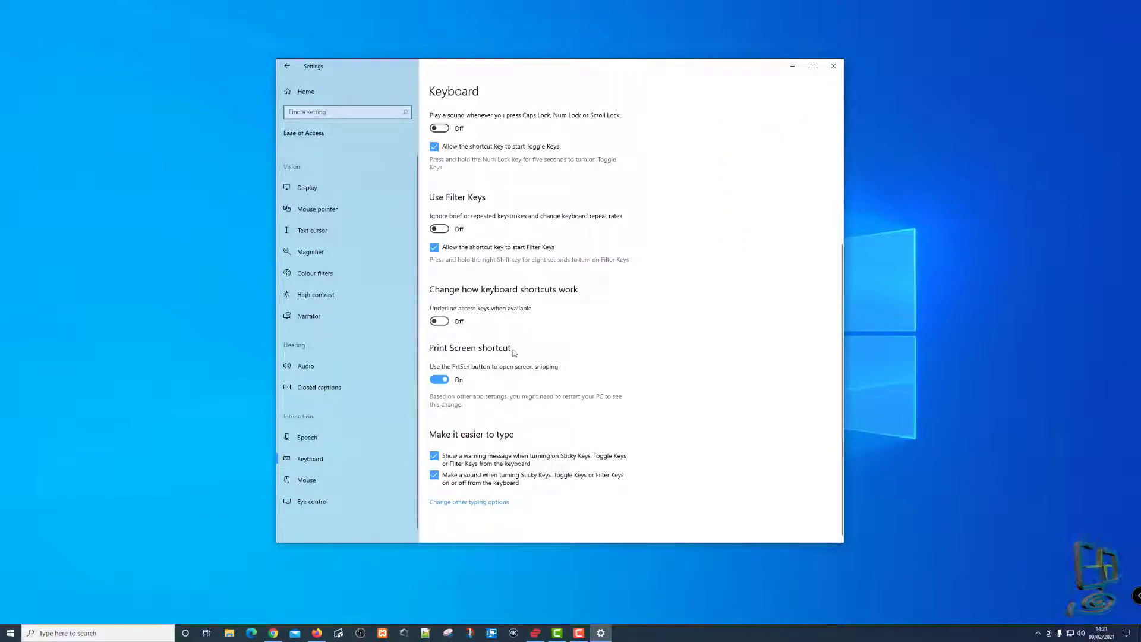
pyautogui.click(832, 68)
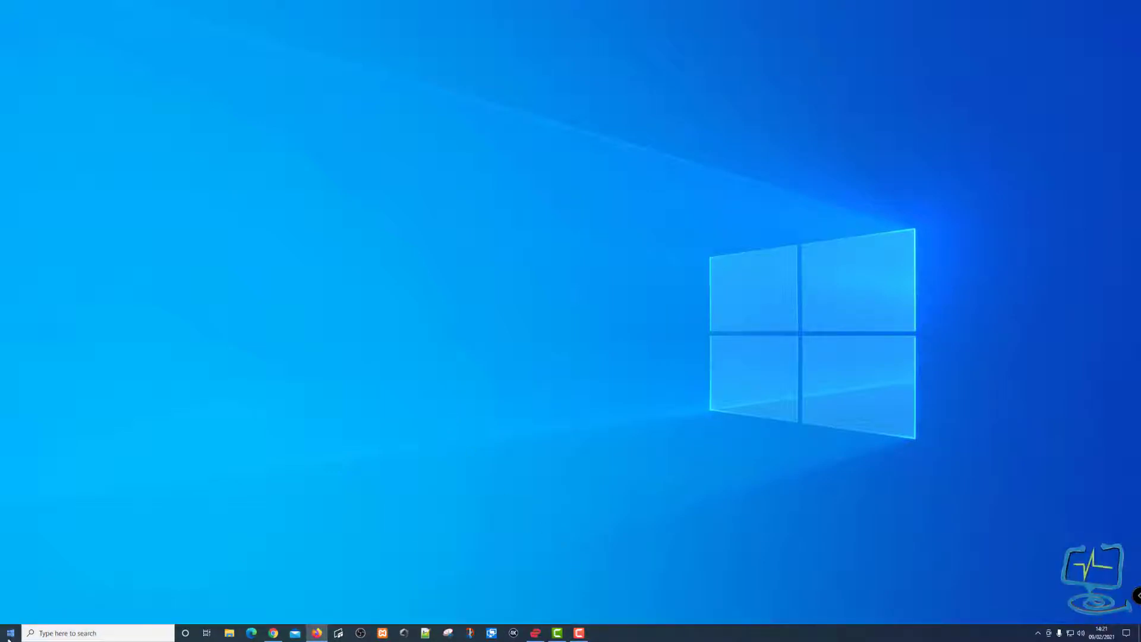
# Switch to Chrome, take a rectangular snip of the whole browser window, view it in Snip & Sketch, and close it.
pyautogui.click(272, 633)
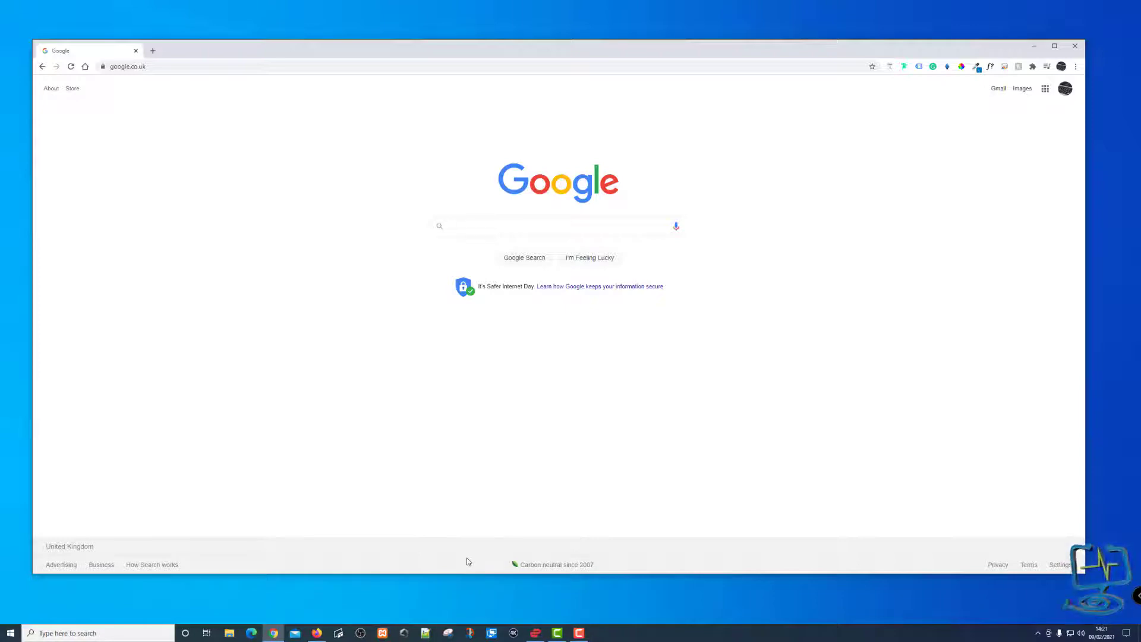
pyautogui.press('super+shift+s')
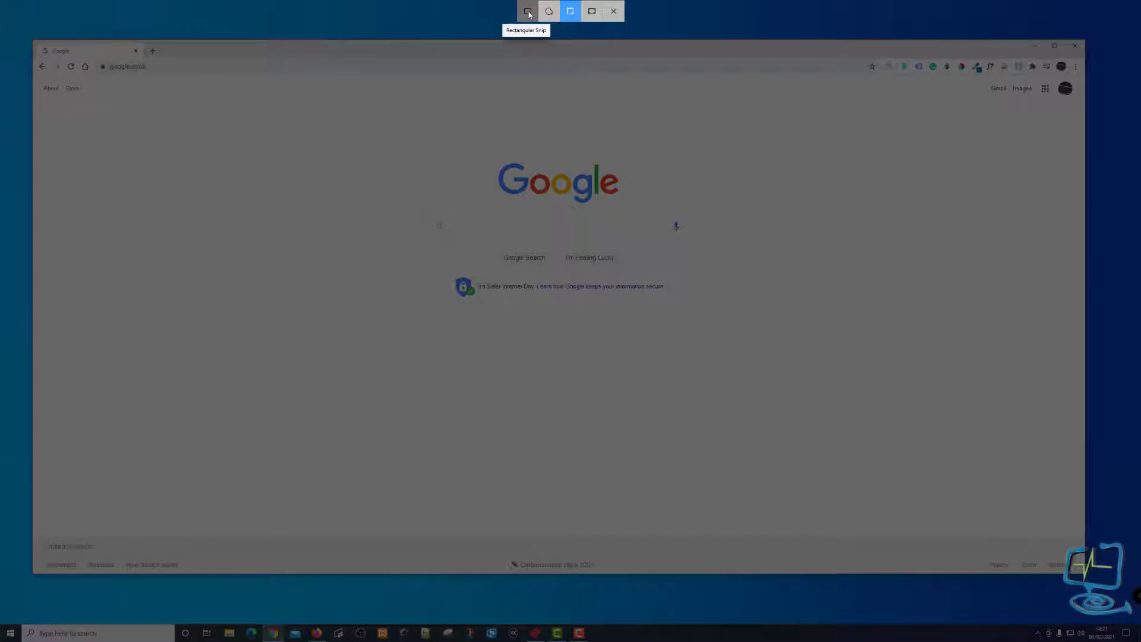
pyautogui.click(528, 12)
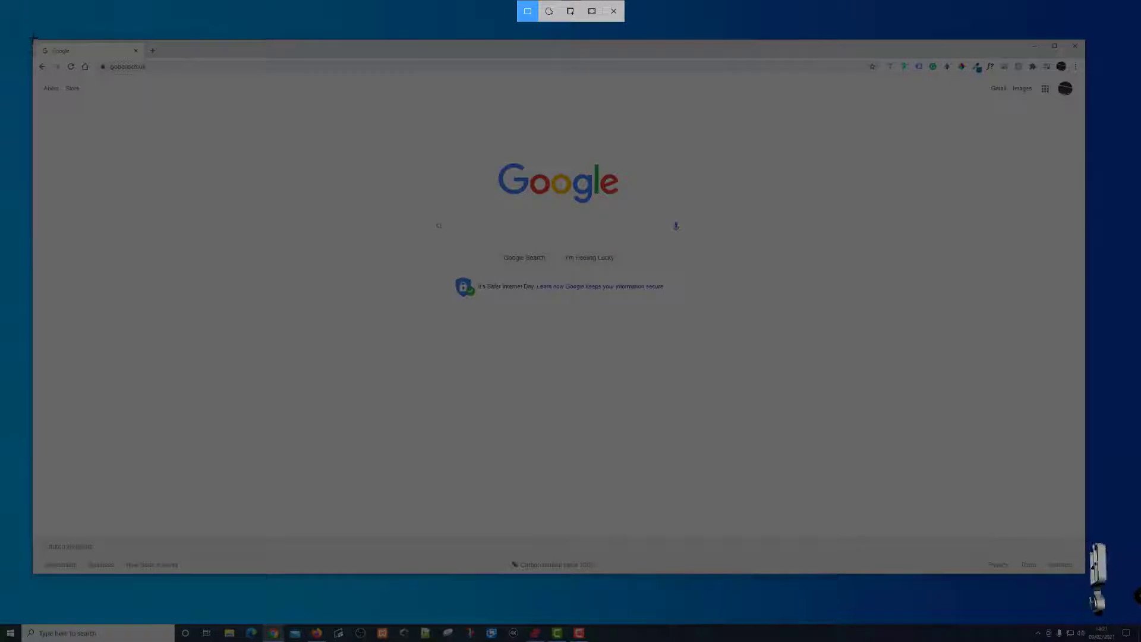
pyautogui.moveTo(32, 38); pyautogui.dragTo(1085, 574)
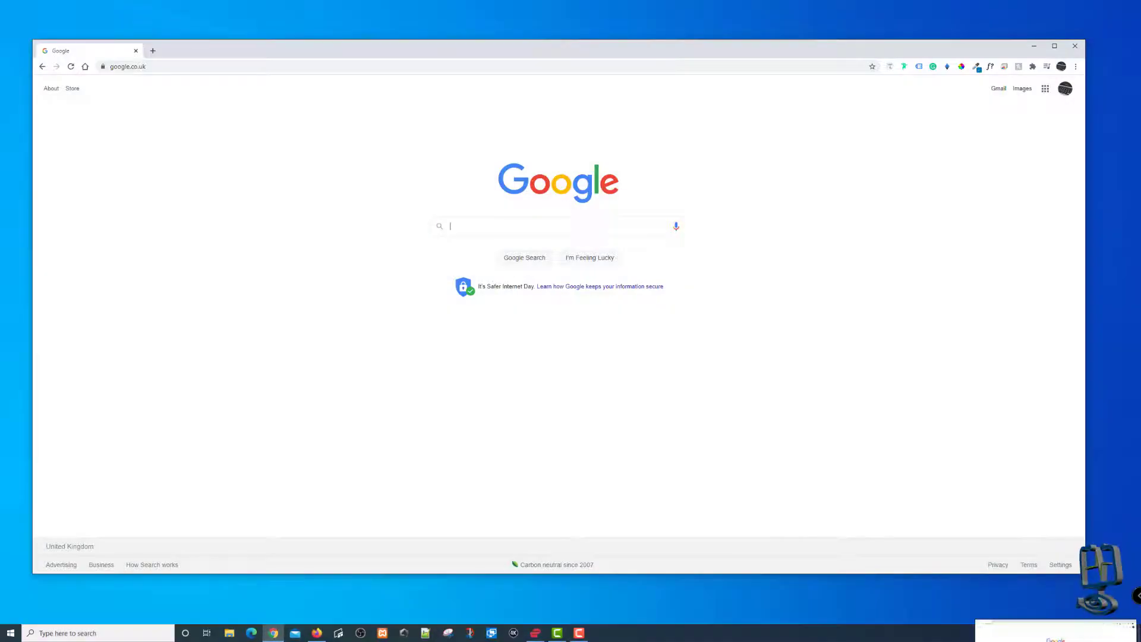
pyautogui.click(1035, 546)
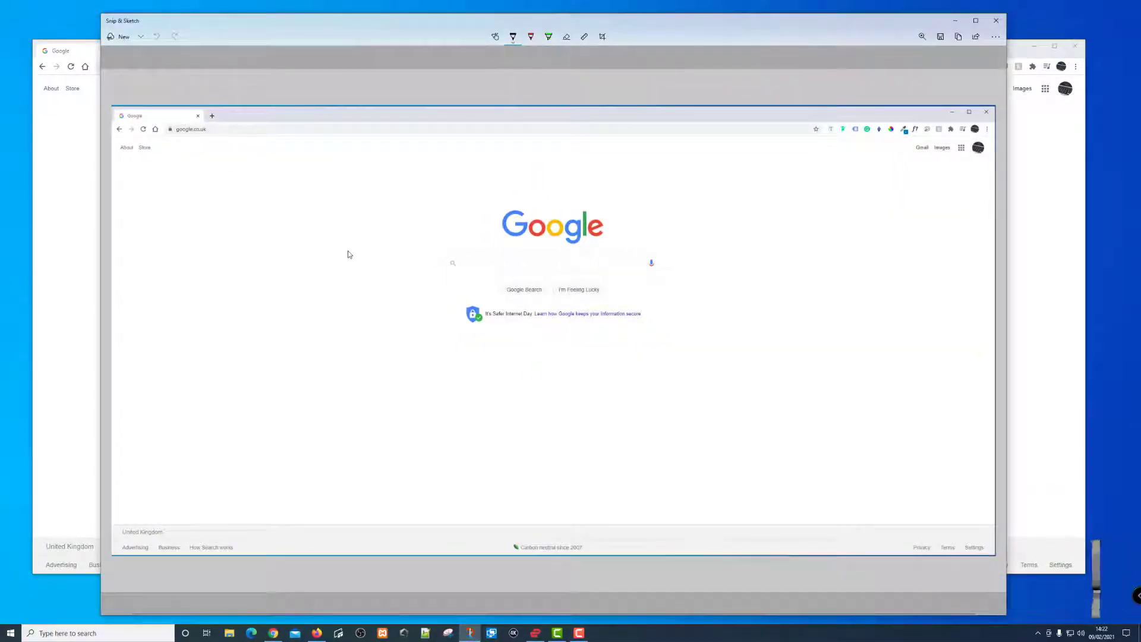
pyautogui.click(996, 20)
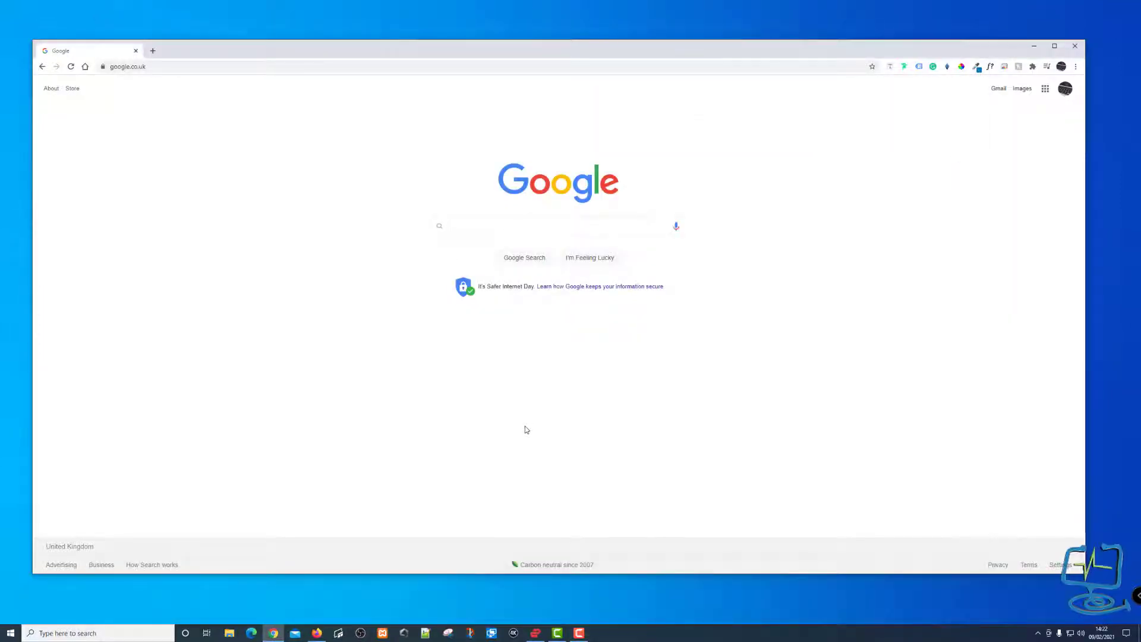
# Take a freeform snip around the Google logo and search area, open it in Snip & Sketch, and close it.
pyautogui.press('super+shift+s')
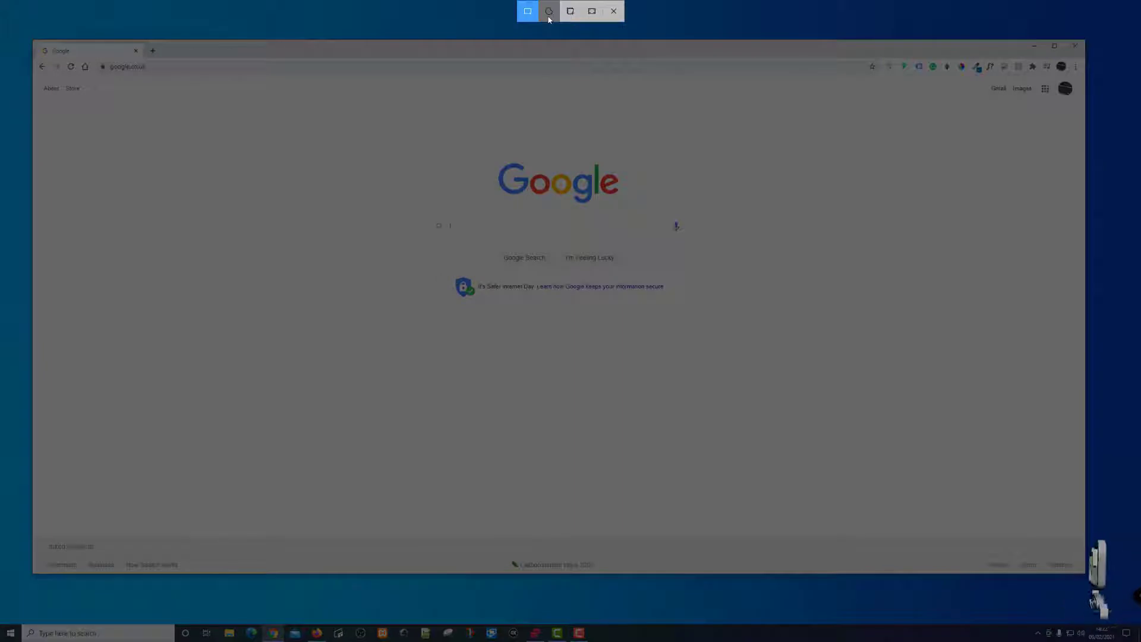
pyautogui.click(548, 18)
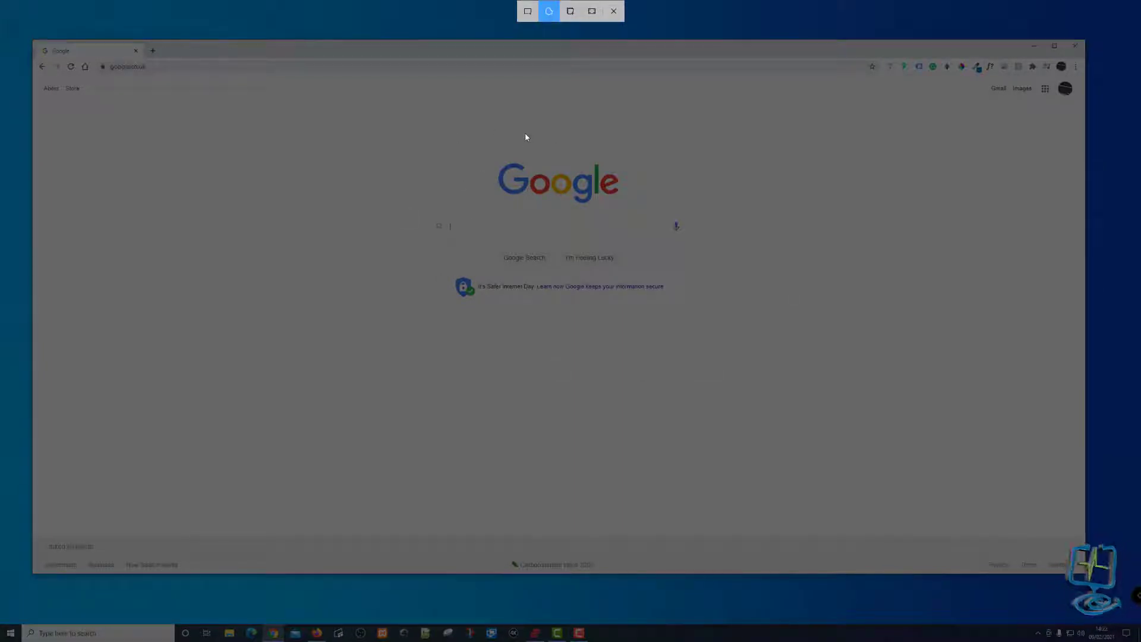
pyautogui.moveTo(525, 134)
pyautogui.mouseDown()
pyautogui.moveTo(455, 142)
pyautogui.moveTo(411, 168)
pyautogui.moveTo(384, 251)
pyautogui.moveTo(440, 346)
pyautogui.moveTo(589, 388)
pyautogui.moveTo(709, 355)
pyautogui.moveTo(740, 266)
pyautogui.moveTo(705, 194)
pyautogui.moveTo(599, 145)
pyautogui.moveTo(522, 133)
pyautogui.mouseUp()
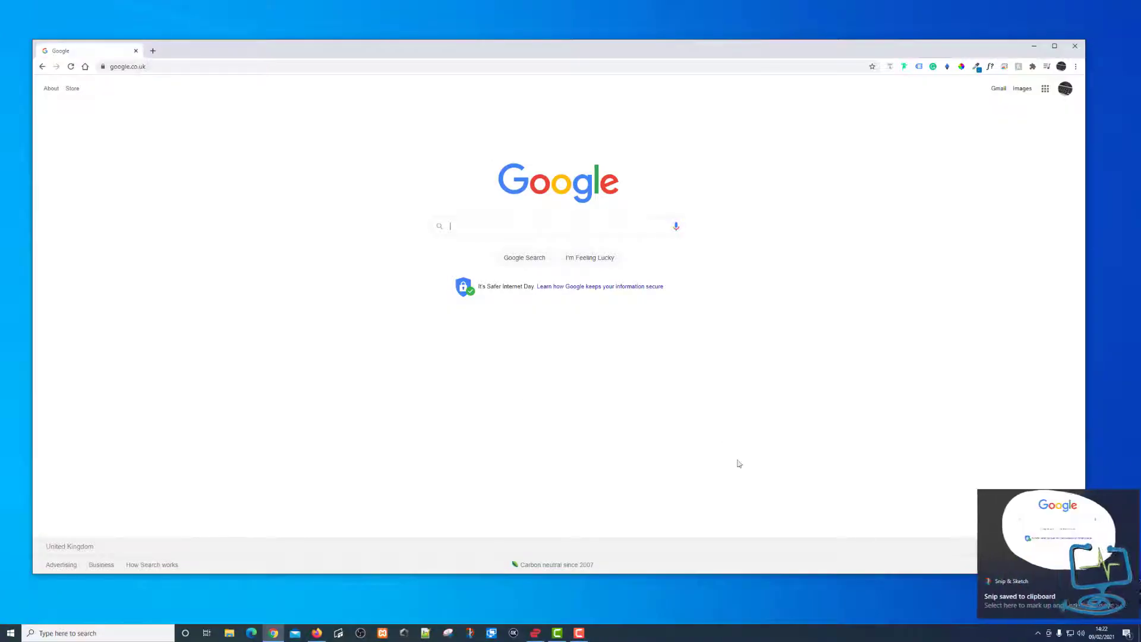
pyautogui.click(1042, 543)
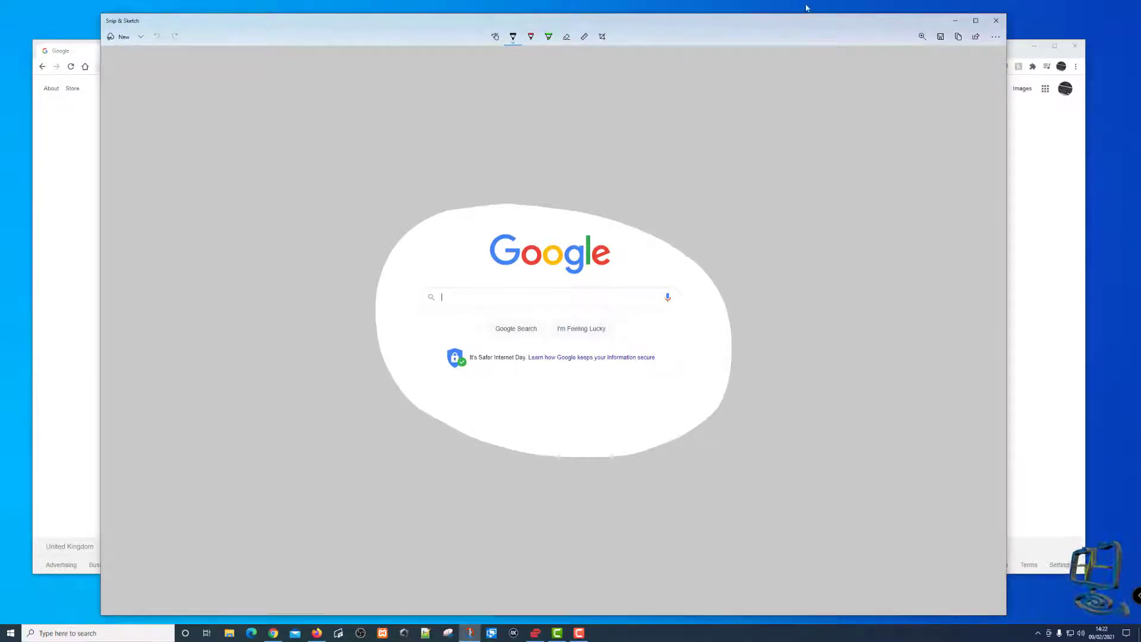
pyautogui.click(996, 20)
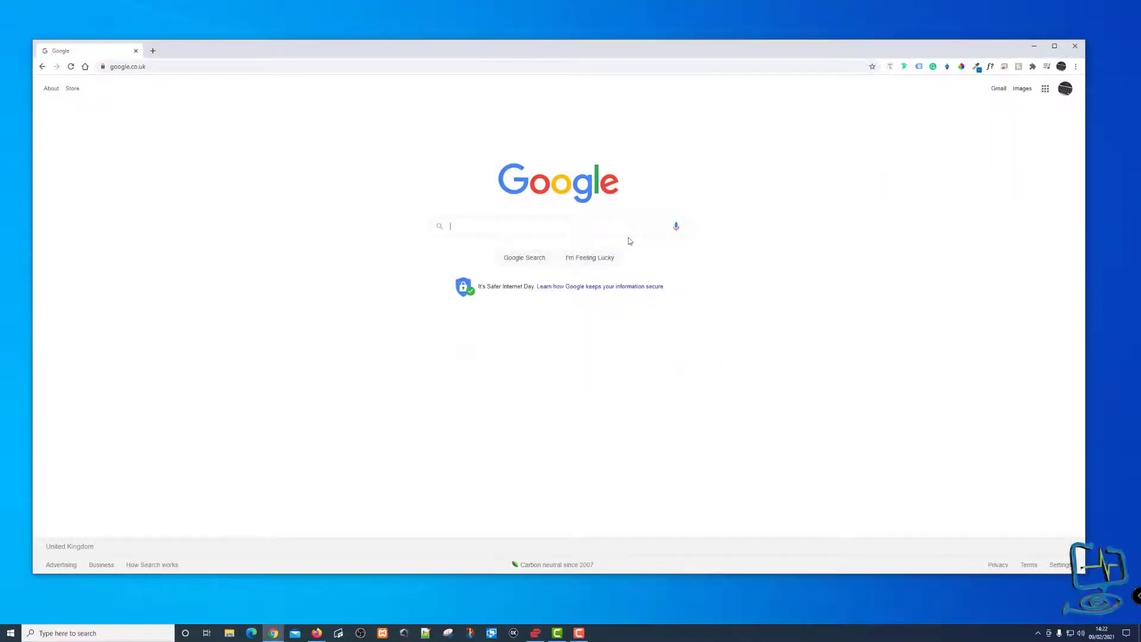
# Take a window snip with the Google page as target, open it in Snip & Sketch, and close it.
pyautogui.press('super+shift+s')
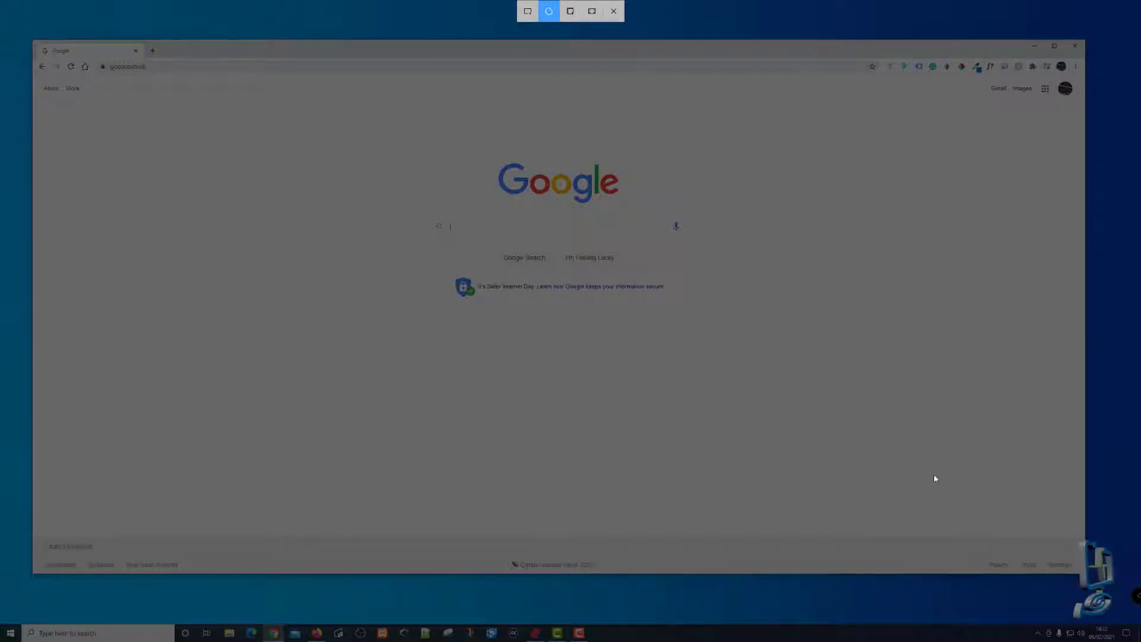
pyautogui.click(569, 11)
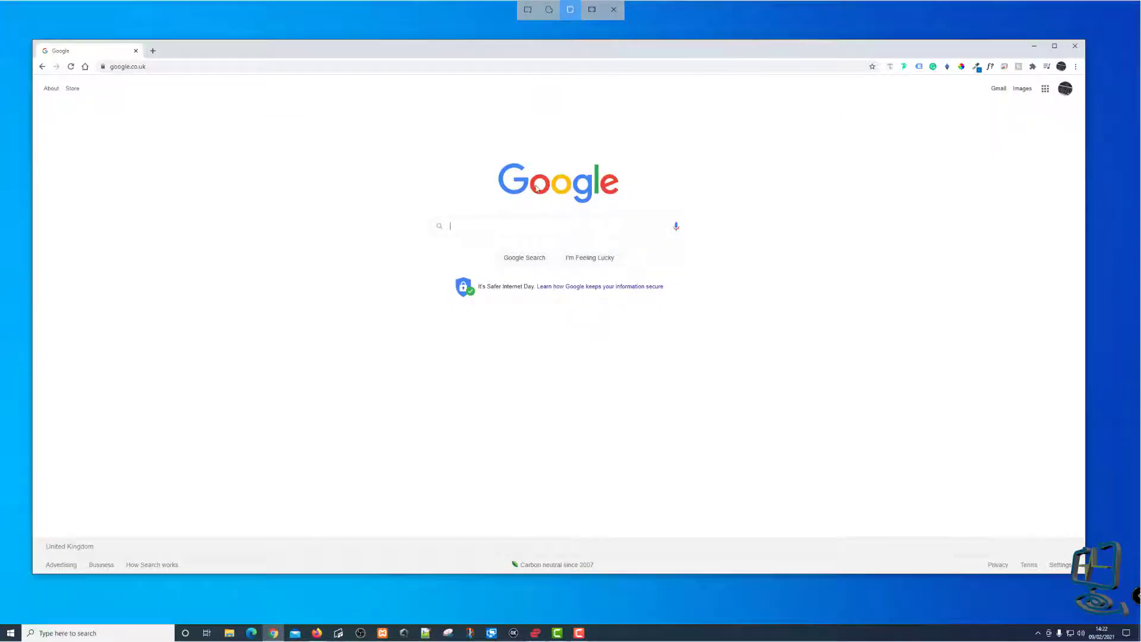
pyautogui.click(536, 188)
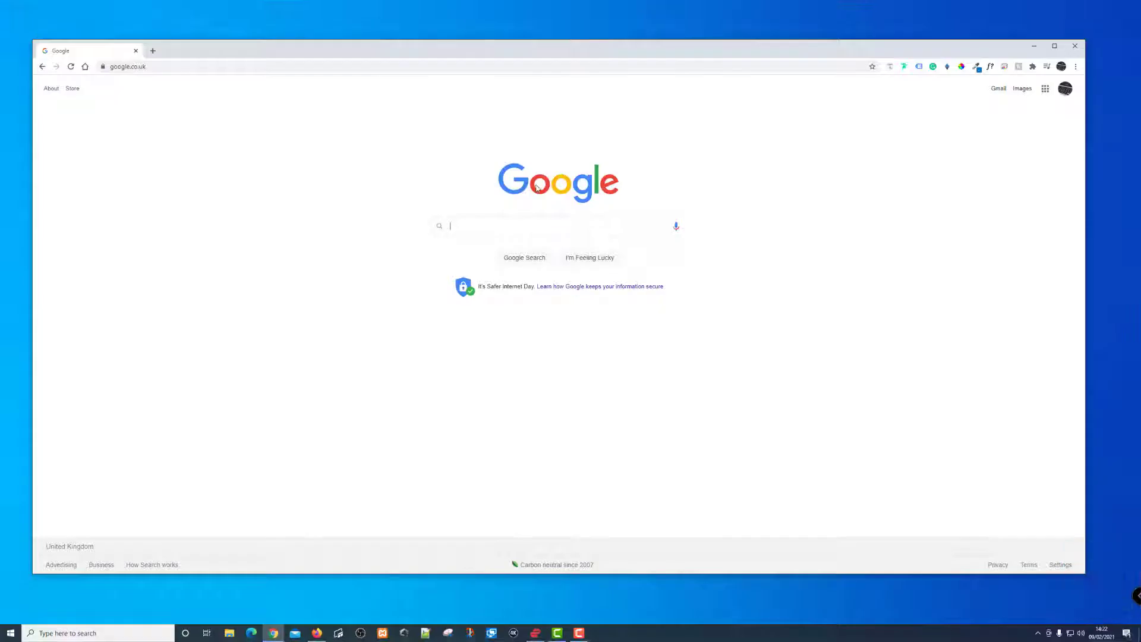
pyautogui.click(1056, 559)
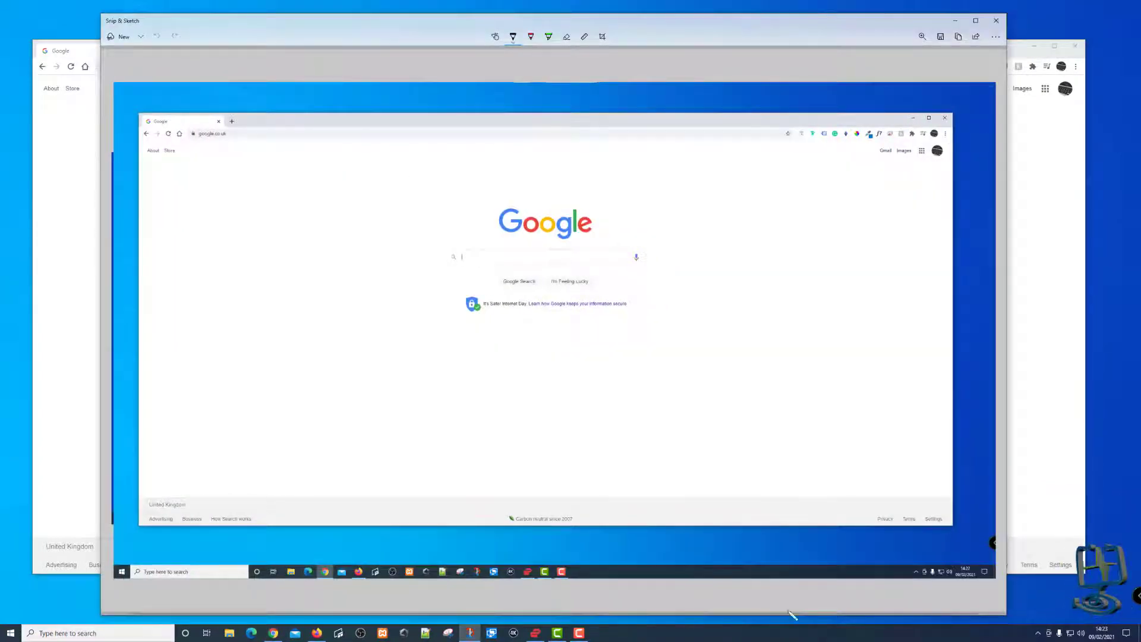
pyautogui.click(996, 20)
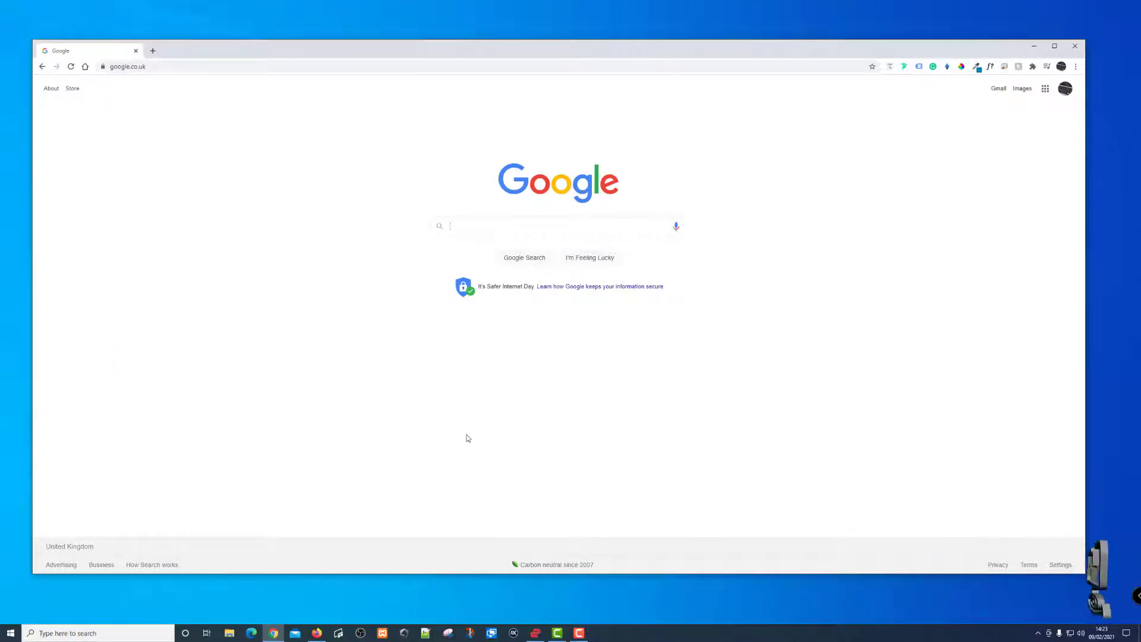
# Take a fullscreen snip of both monitors, open it in Snip & Sketch, and close it.
pyautogui.press('super+shift+s')
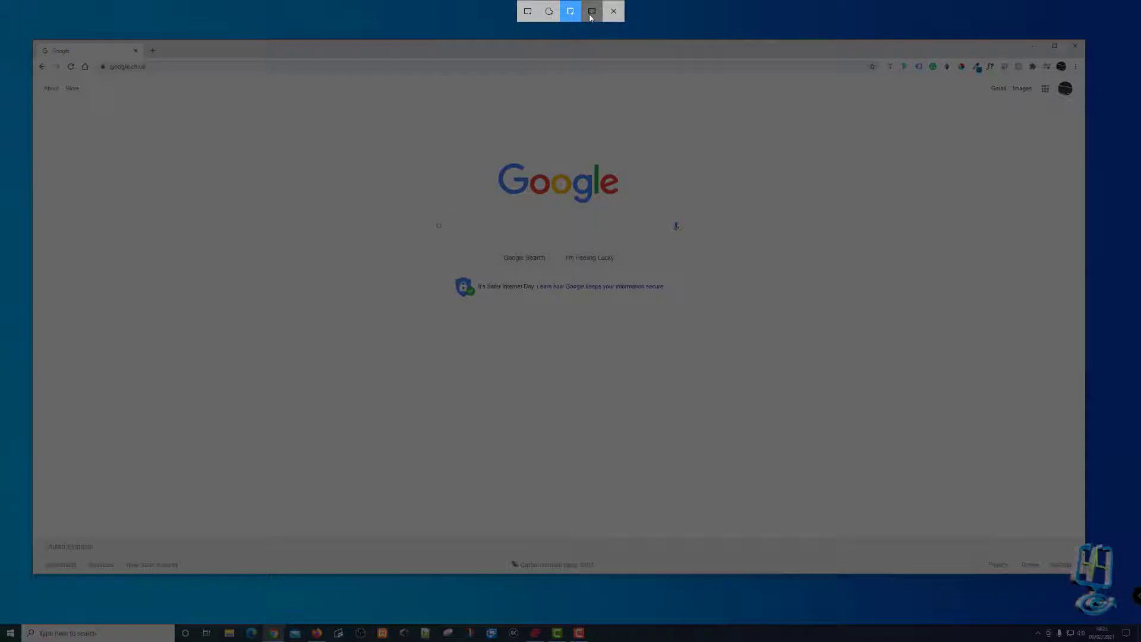
pyautogui.click(591, 16)
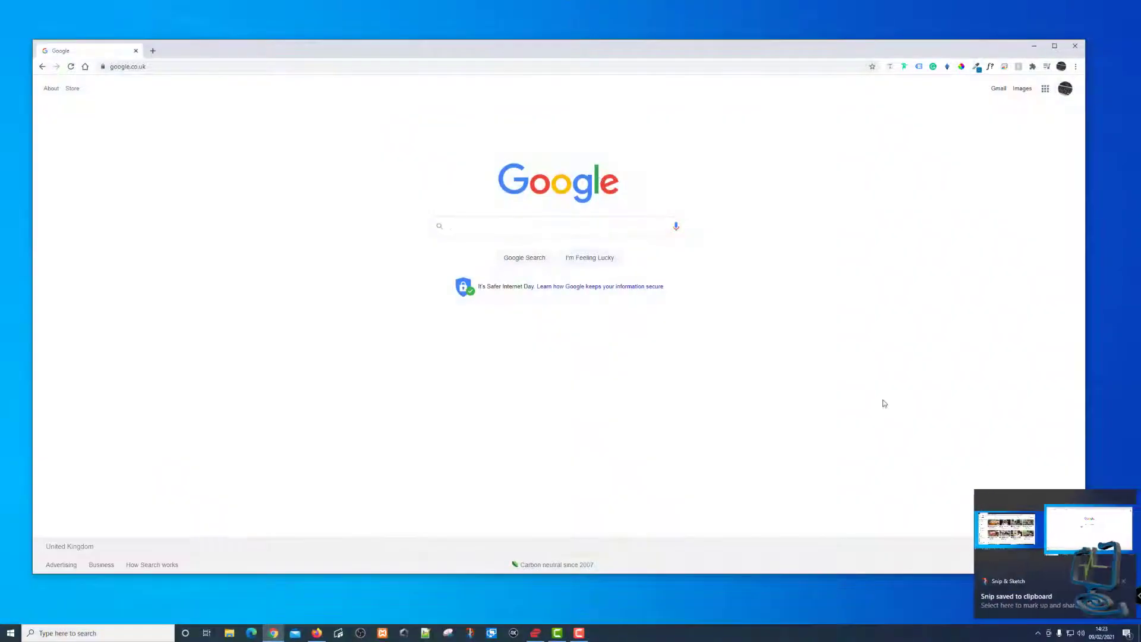
pyautogui.click(1049, 545)
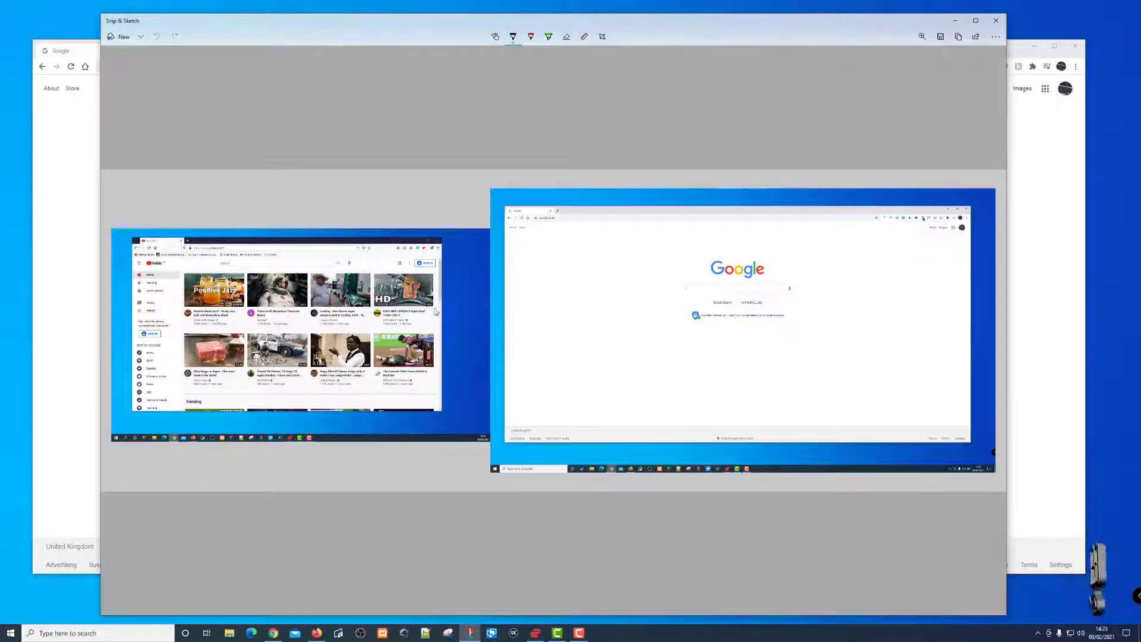
pyautogui.click(989, 24)
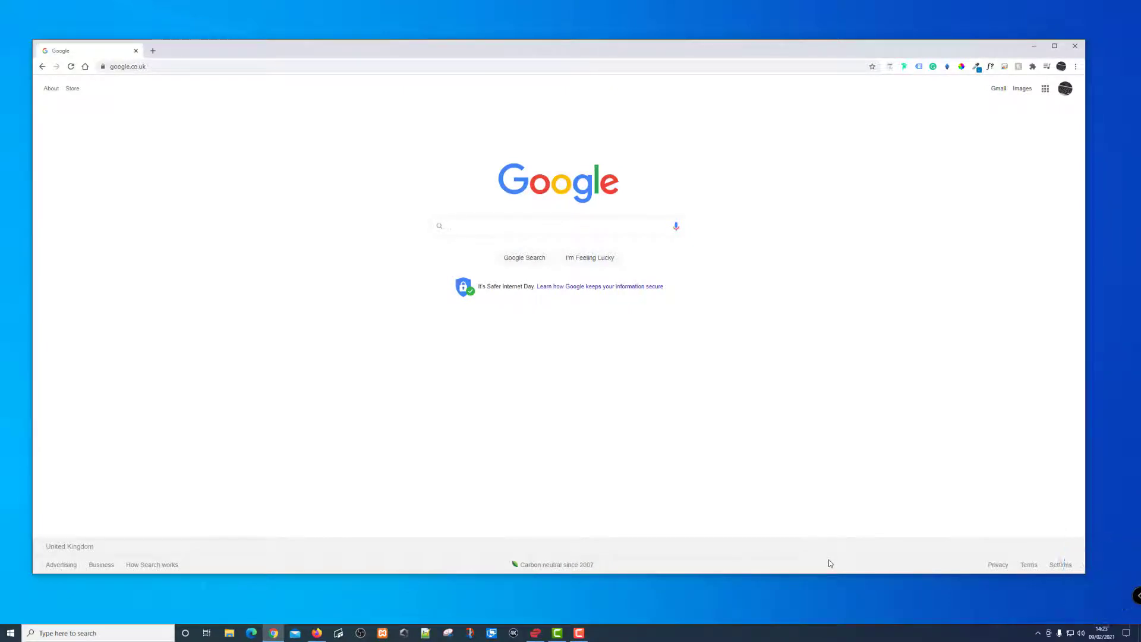
# Take a rectangular snip of the Chrome window and open it in a maximised Snip & Sketch window with Chrome minimised.
pyautogui.press('super+shift+s')
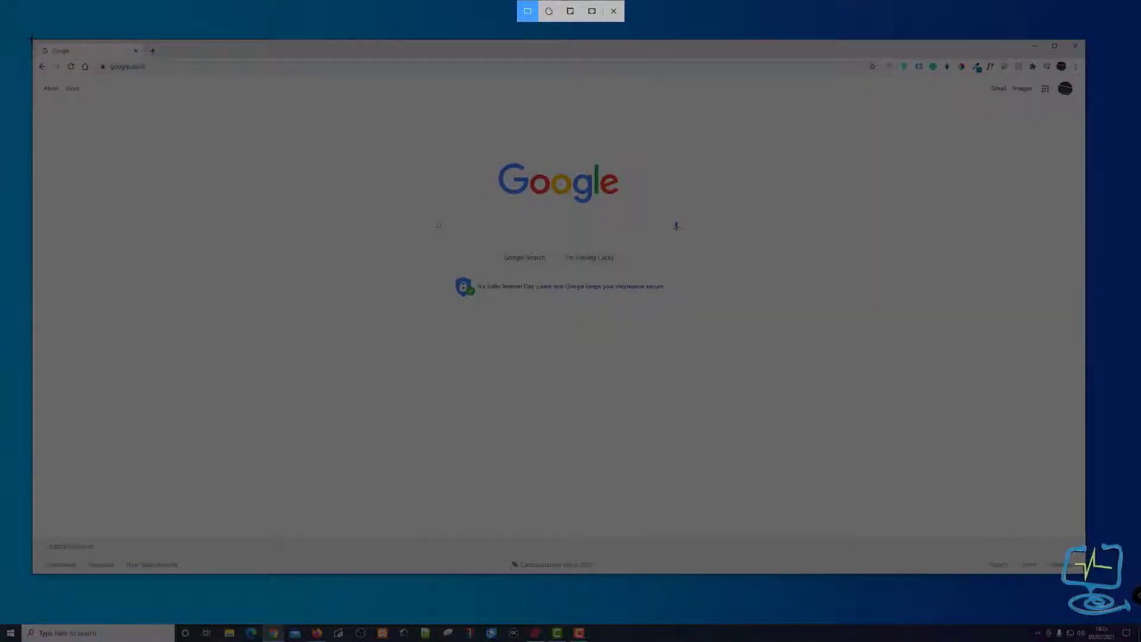
pyautogui.moveTo(32, 39)
pyautogui.mouseDown()
pyautogui.moveTo(814, 510)
pyautogui.moveTo(1086, 575)
pyautogui.mouseUp()
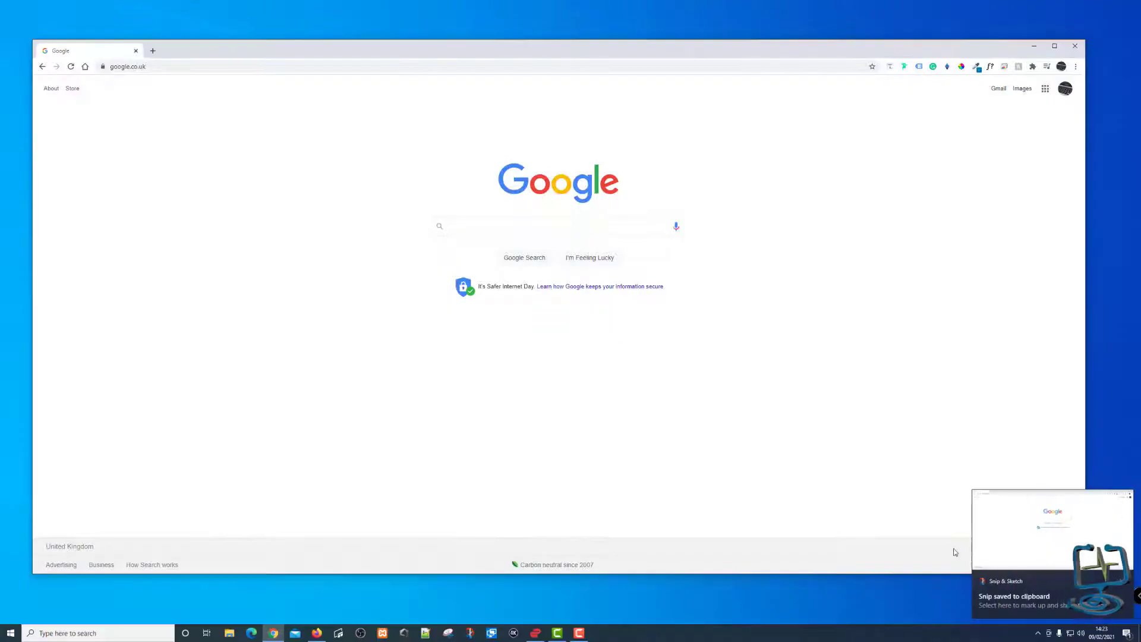
pyautogui.click(1026, 544)
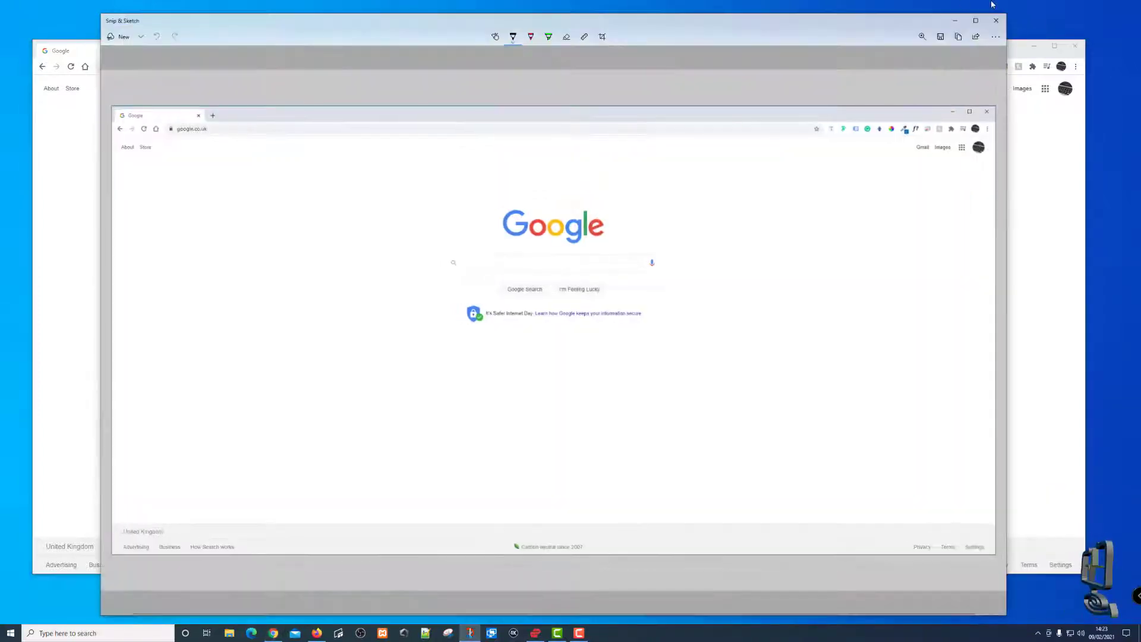
pyautogui.click(1037, 47)
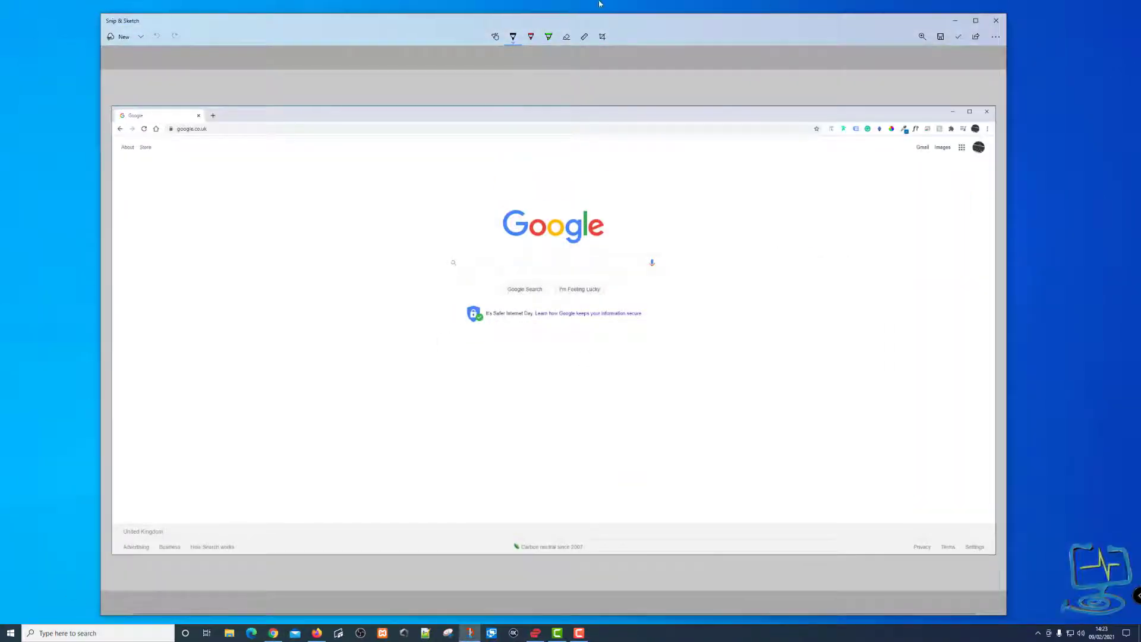
pyautogui.moveTo(672, 24)
pyautogui.mouseDown()
pyautogui.moveTo(565, 9)
pyautogui.moveTo(604, 13)
pyautogui.moveTo(606, 1)
pyautogui.mouseUp()
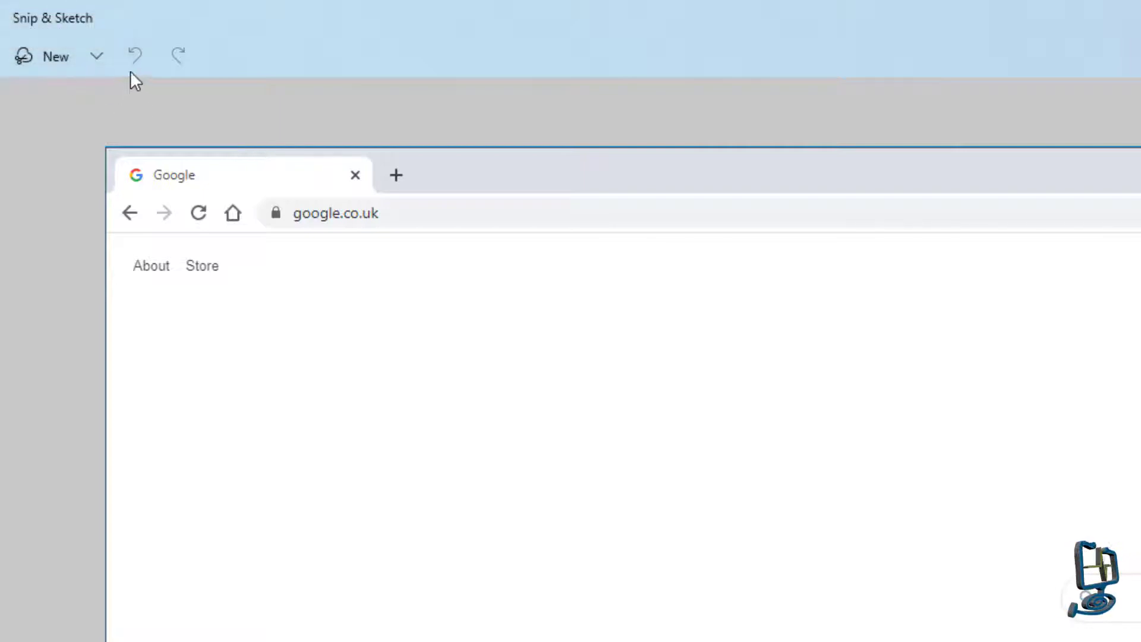
# View the delay options for a new snip and close the list without choosing one.
pyautogui.click(95, 56)
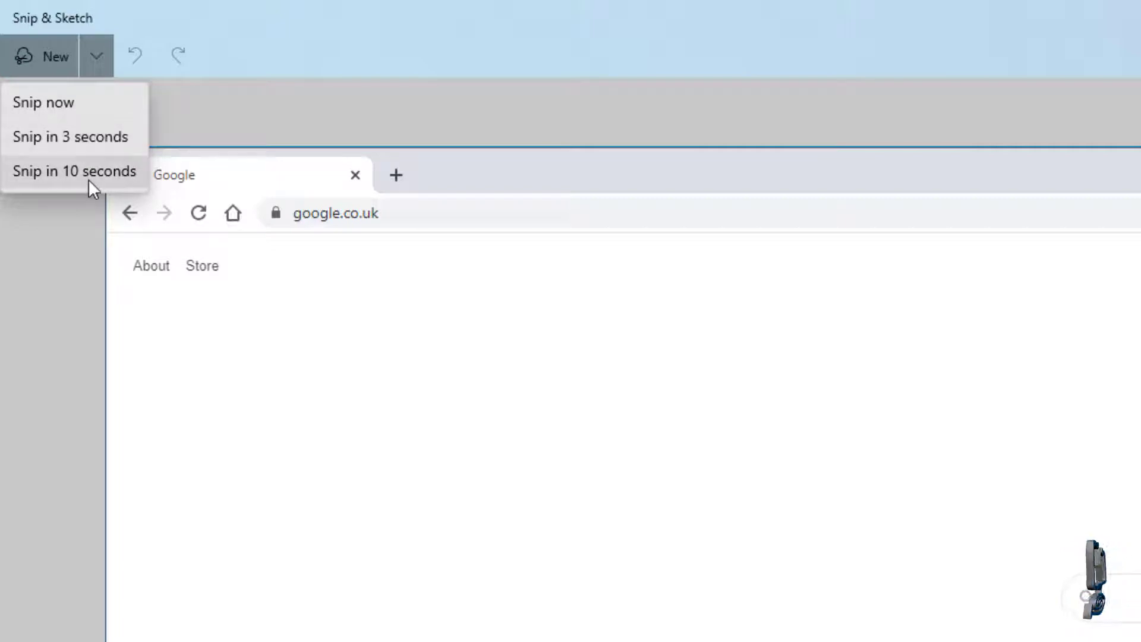
pyautogui.click(371, 95)
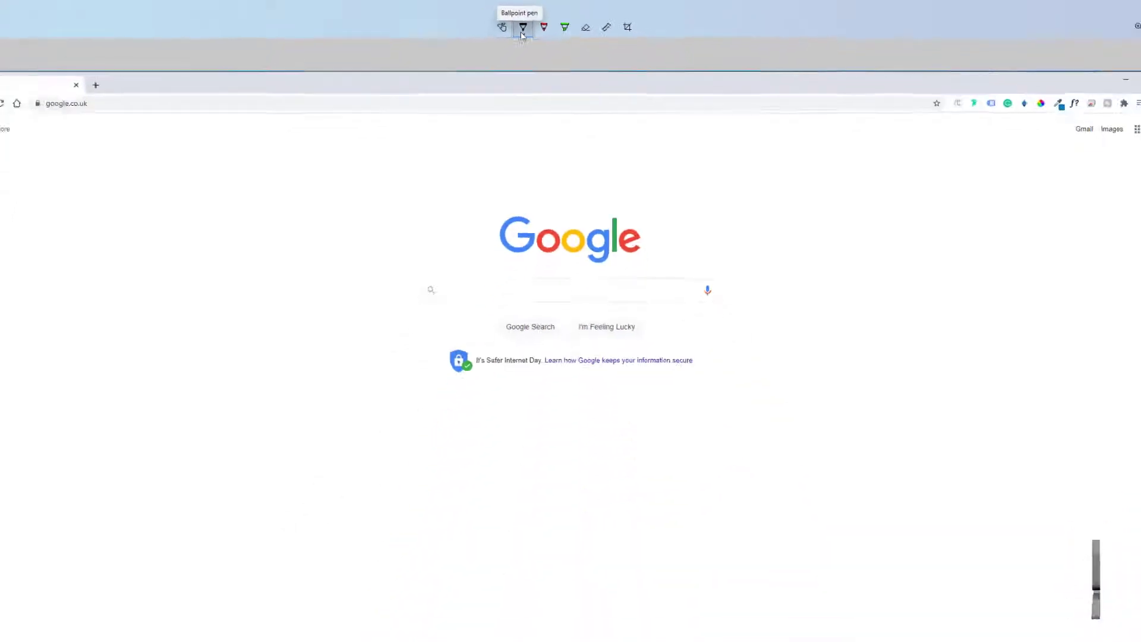
# Set the ballpoint pen to dark green, after trying white, and reduce its stroke size slightly.
pyautogui.click(480, 58)
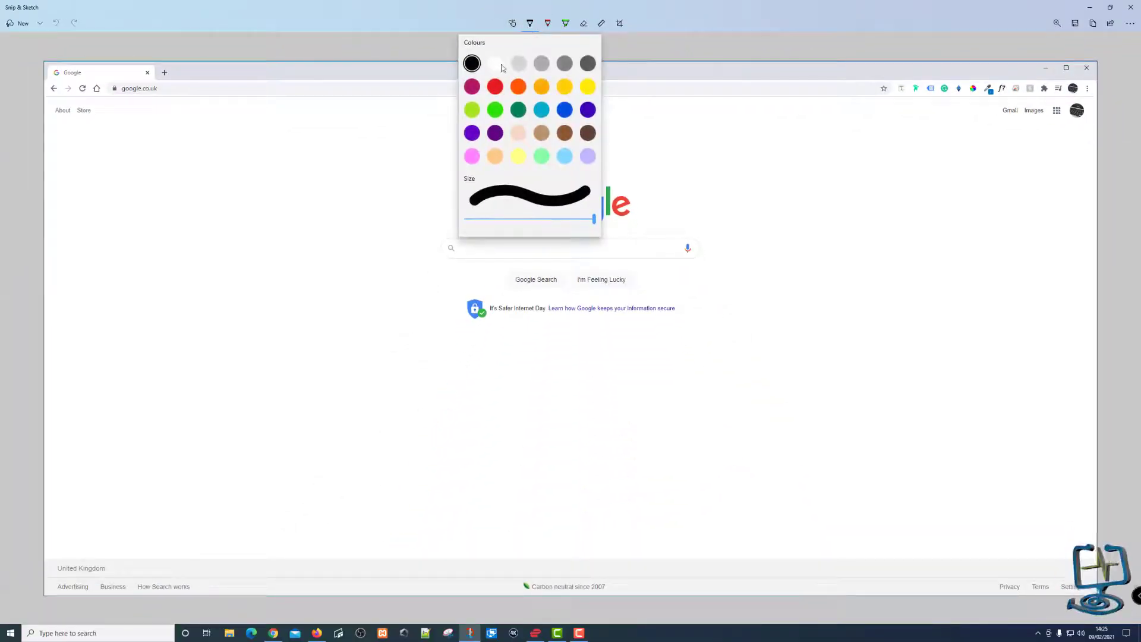
pyautogui.click(495, 64)
pyautogui.click(530, 23)
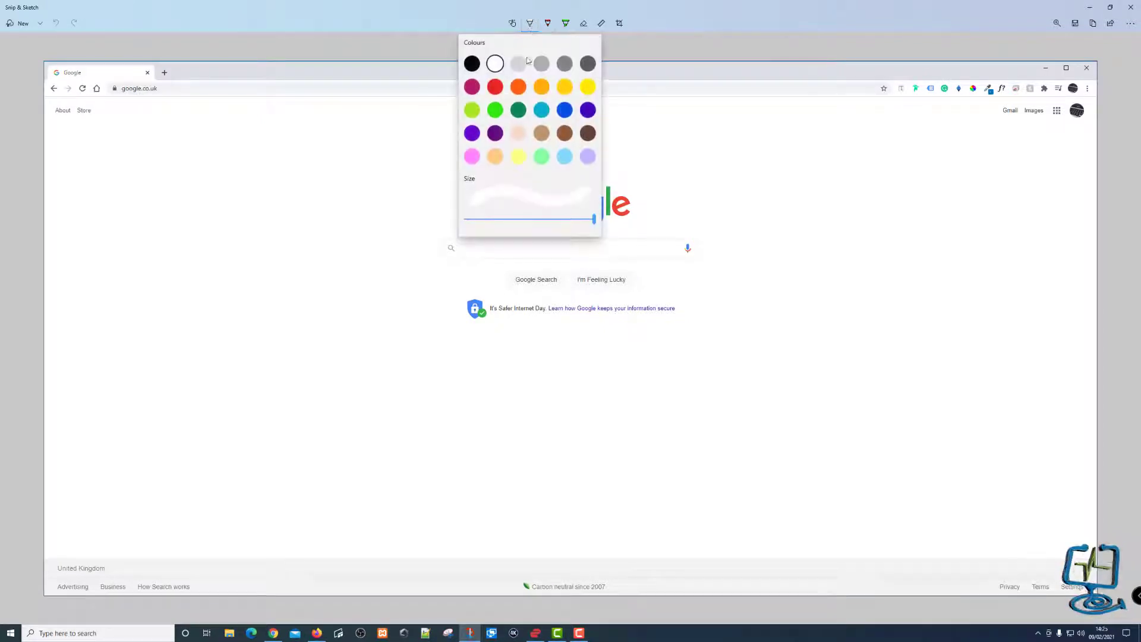
pyautogui.click(520, 109)
pyautogui.click(530, 22)
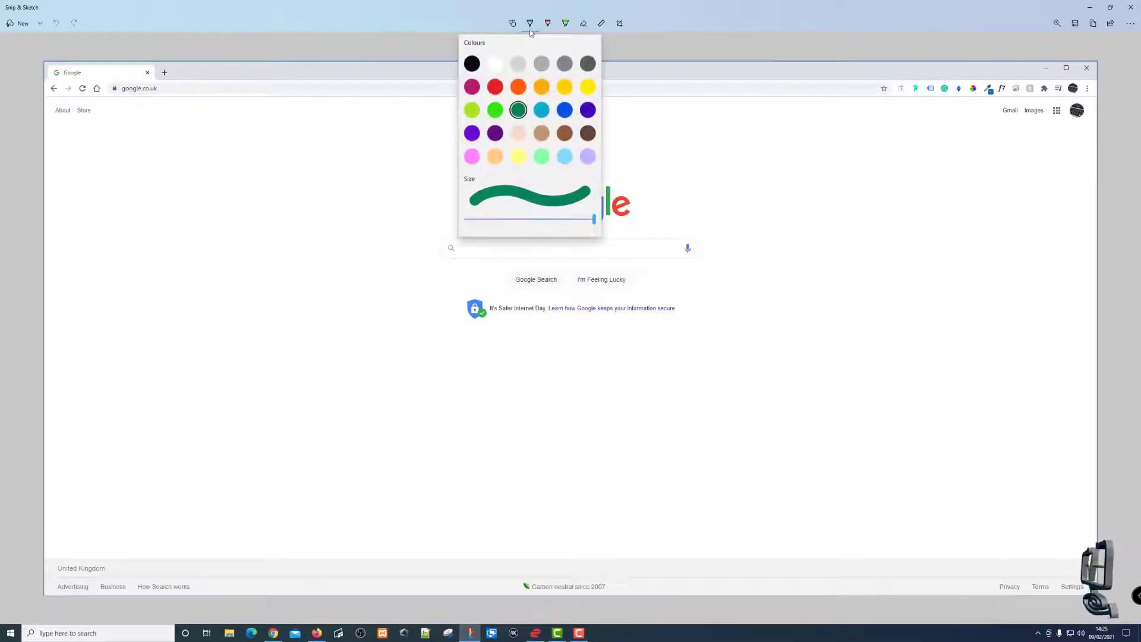
pyautogui.moveTo(594, 218)
pyautogui.mouseDown()
pyautogui.moveTo(498, 218)
pyautogui.moveTo(566, 218)
pyautogui.mouseUp()
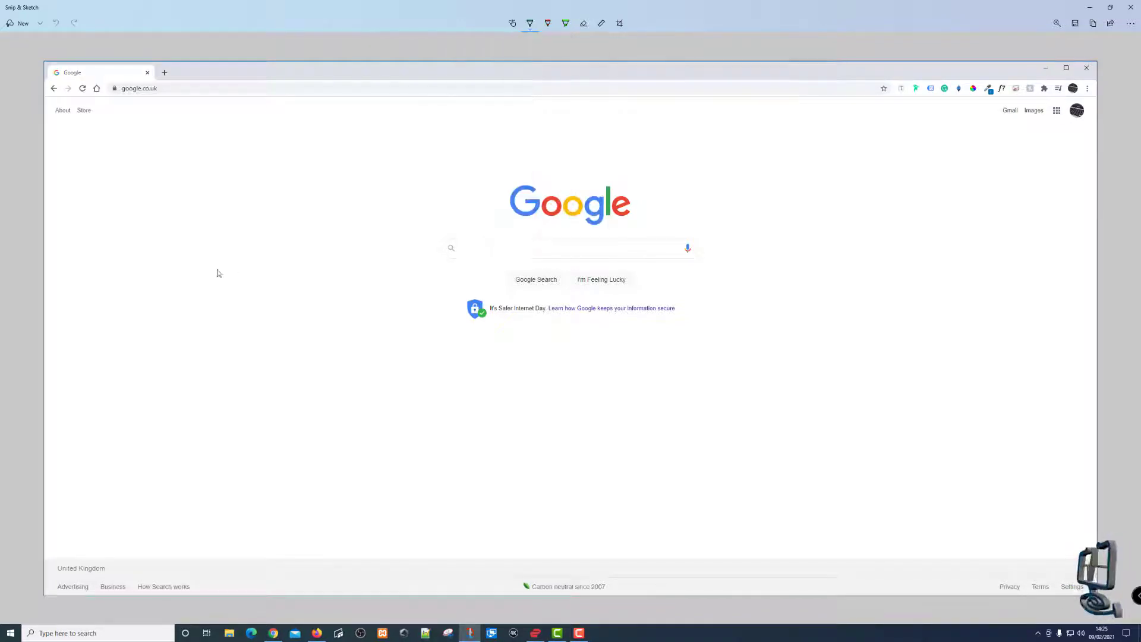
# Draw a green zigzag on the blank area beside the Google logo and an arrow pointing at the logo.
pyautogui.moveTo(166, 239)
pyautogui.mouseDown()
pyautogui.moveTo(247, 224)
pyautogui.moveTo(224, 289)
pyautogui.moveTo(397, 310)
pyautogui.mouseUp()
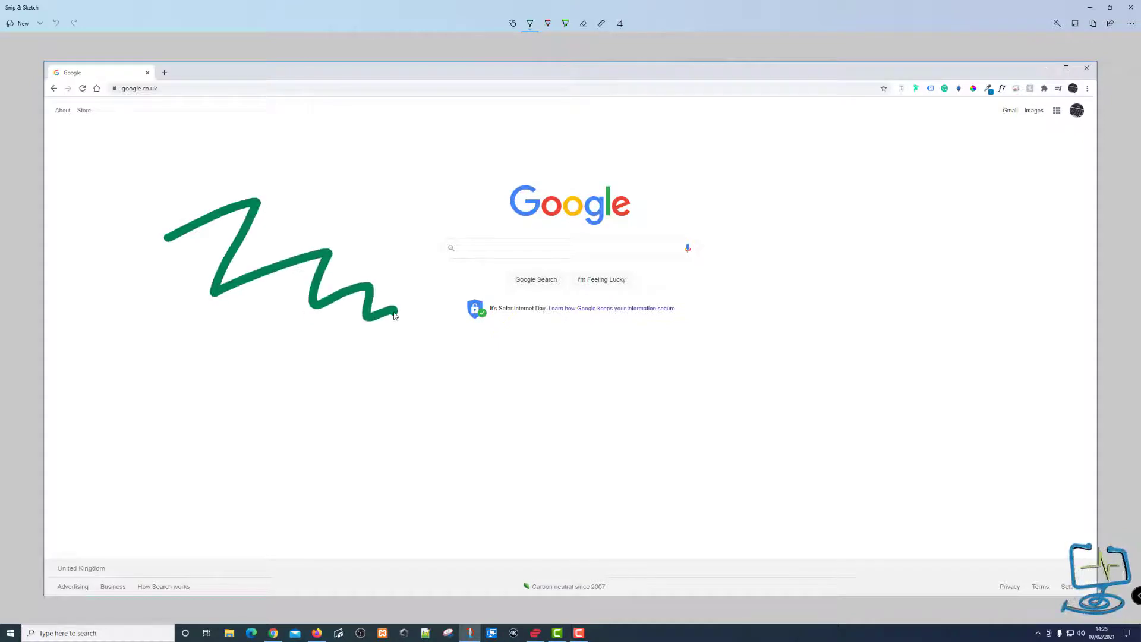
pyautogui.moveTo(351, 176)
pyautogui.mouseDown()
pyautogui.moveTo(489, 200)
pyautogui.moveTo(481, 182)
pyautogui.moveTo(493, 199)
pyautogui.moveTo(459, 215)
pyautogui.mouseUp()
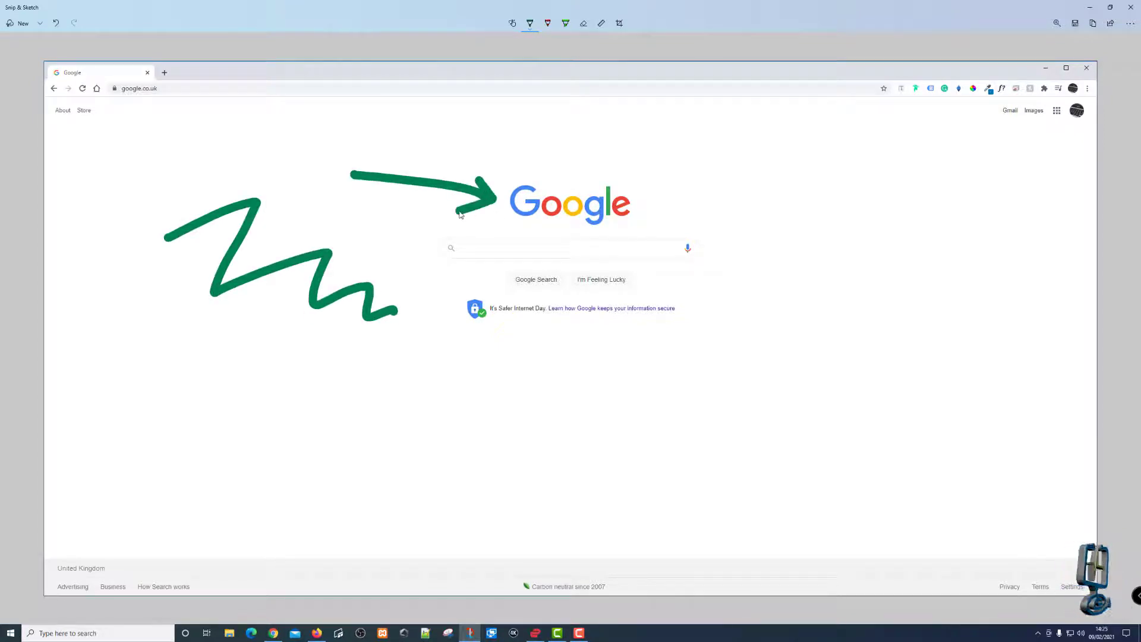
# Select the pencil, keep its colour red, and adjust its stroke size.
pyautogui.click(547, 25)
pyautogui.click(548, 25)
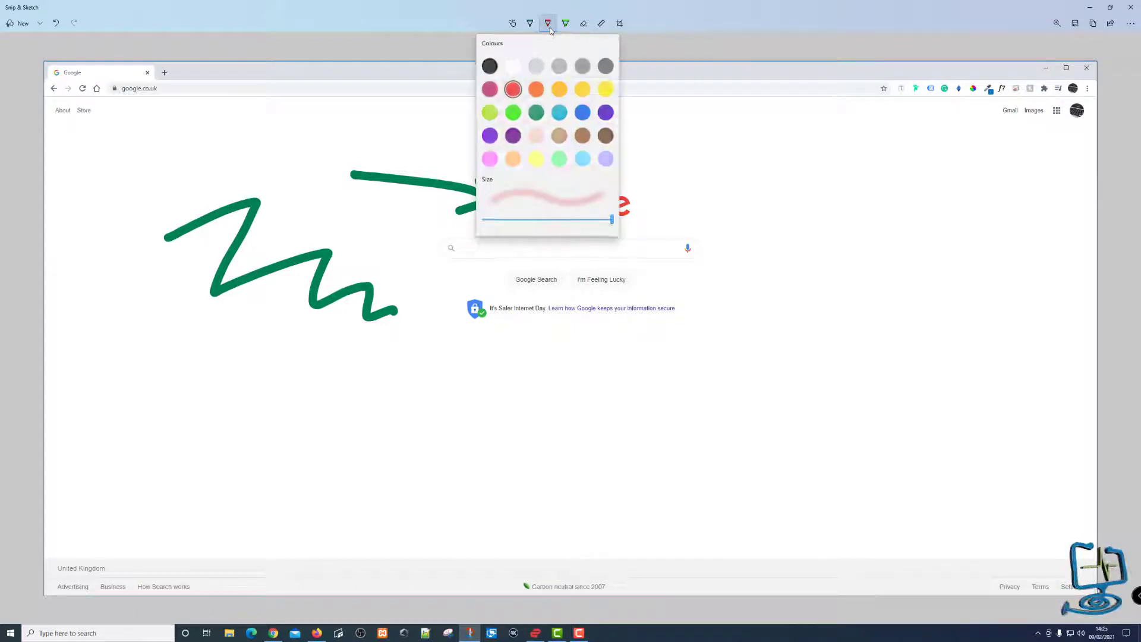
pyautogui.click(514, 91)
pyautogui.moveTo(611, 220); pyautogui.dragTo(591, 221)
pyautogui.click(619, 221)
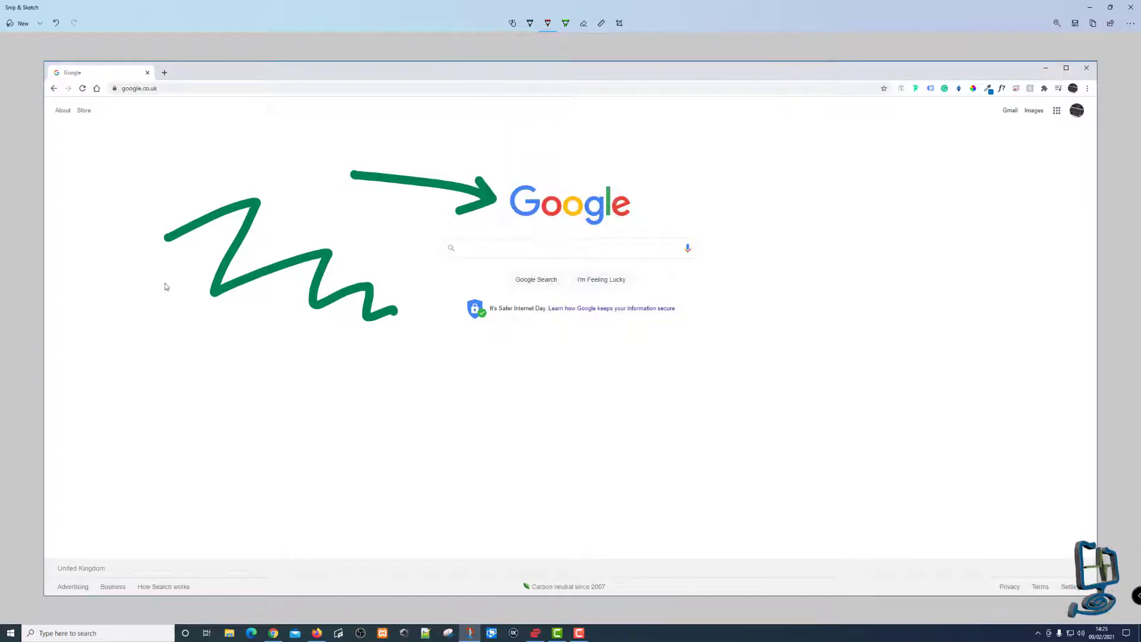
# Draw light red pencil zigzags below the green zigzag and darken the start of the upper one by going over it repeatedly.
pyautogui.moveTo(132, 321)
pyautogui.mouseDown()
pyautogui.moveTo(172, 301)
pyautogui.moveTo(165, 358)
pyautogui.moveTo(256, 319)
pyautogui.moveTo(242, 364)
pyautogui.moveTo(337, 357)
pyautogui.moveTo(389, 385)
pyautogui.mouseUp()
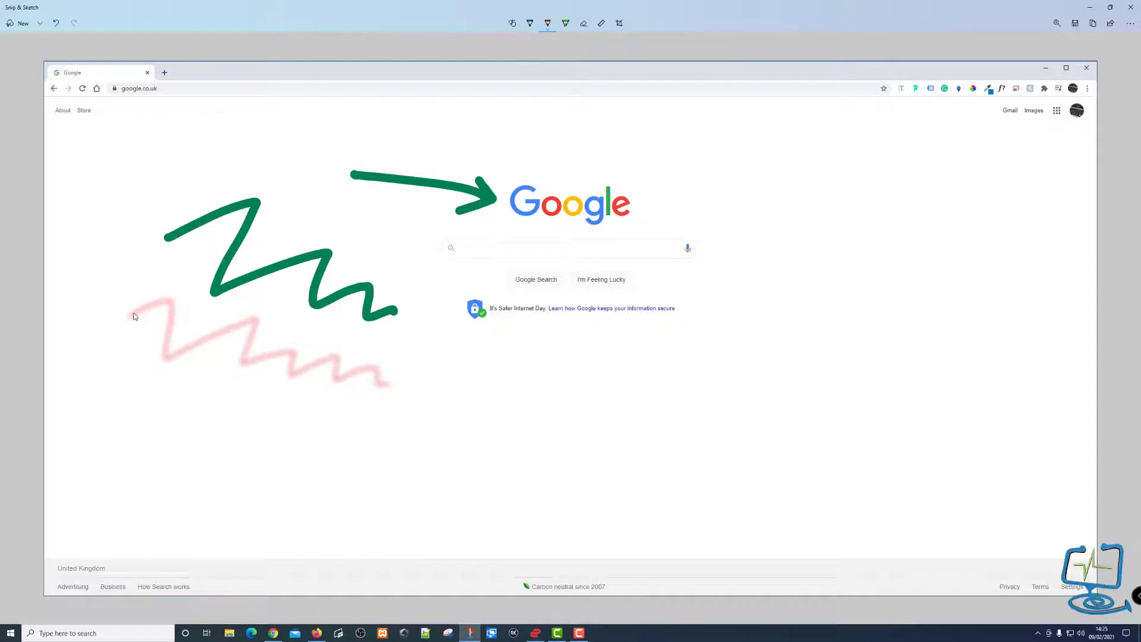
pyautogui.moveTo(134, 316)
pyautogui.mouseDown()
pyautogui.moveTo(178, 298)
pyautogui.moveTo(137, 312)
pyautogui.mouseUp()
pyautogui.moveTo(146, 367)
pyautogui.mouseDown()
pyautogui.moveTo(146, 346)
pyautogui.moveTo(196, 408)
pyautogui.moveTo(383, 434)
pyautogui.moveTo(180, 448)
pyautogui.moveTo(425, 453)
pyautogui.moveTo(168, 374)
pyautogui.moveTo(352, 398)
pyautogui.mouseUp()
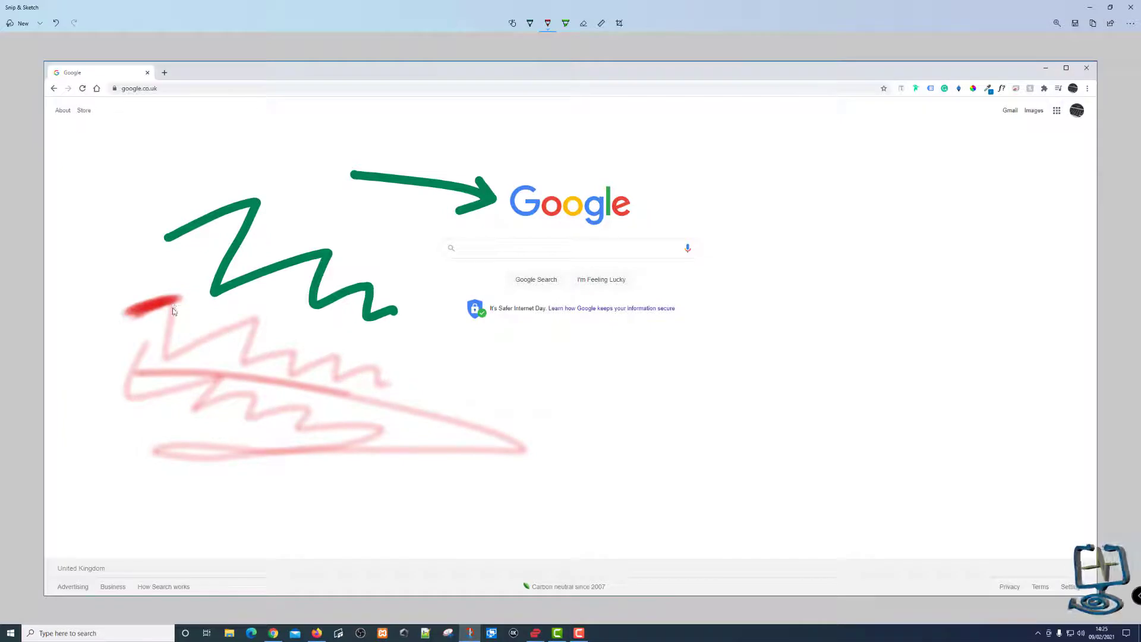
pyautogui.moveTo(173, 311)
pyautogui.mouseDown()
pyautogui.moveTo(163, 363)
pyautogui.moveTo(169, 319)
pyautogui.mouseUp()
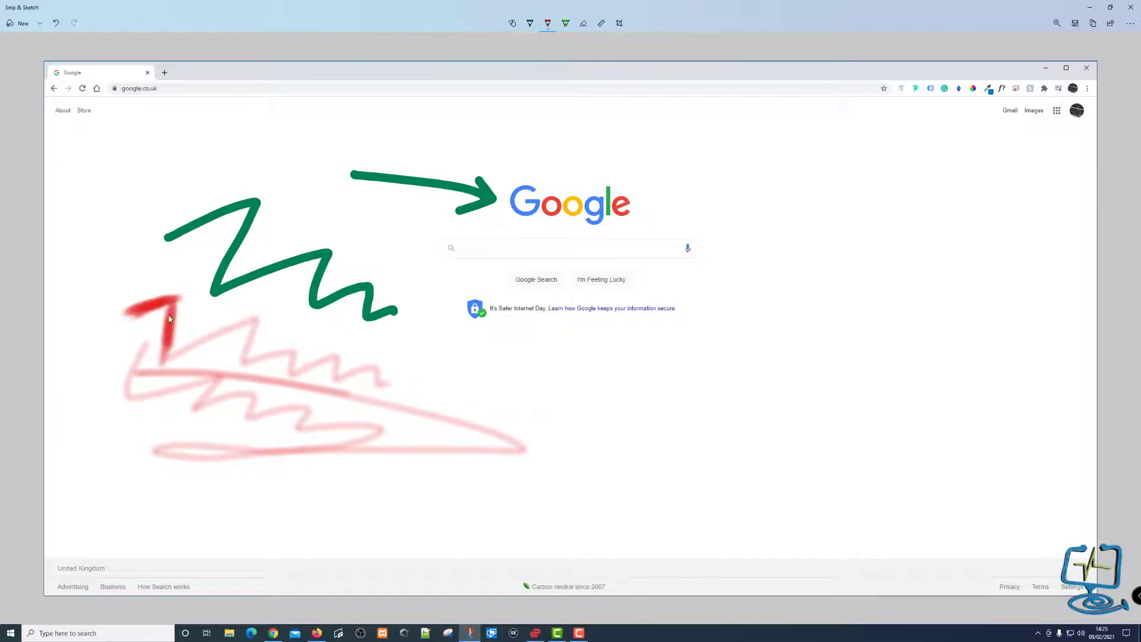
# Select the highlighter, keep it light green, and increase its stroke size to about 47.
pyautogui.click(565, 27)
pyautogui.click(565, 29)
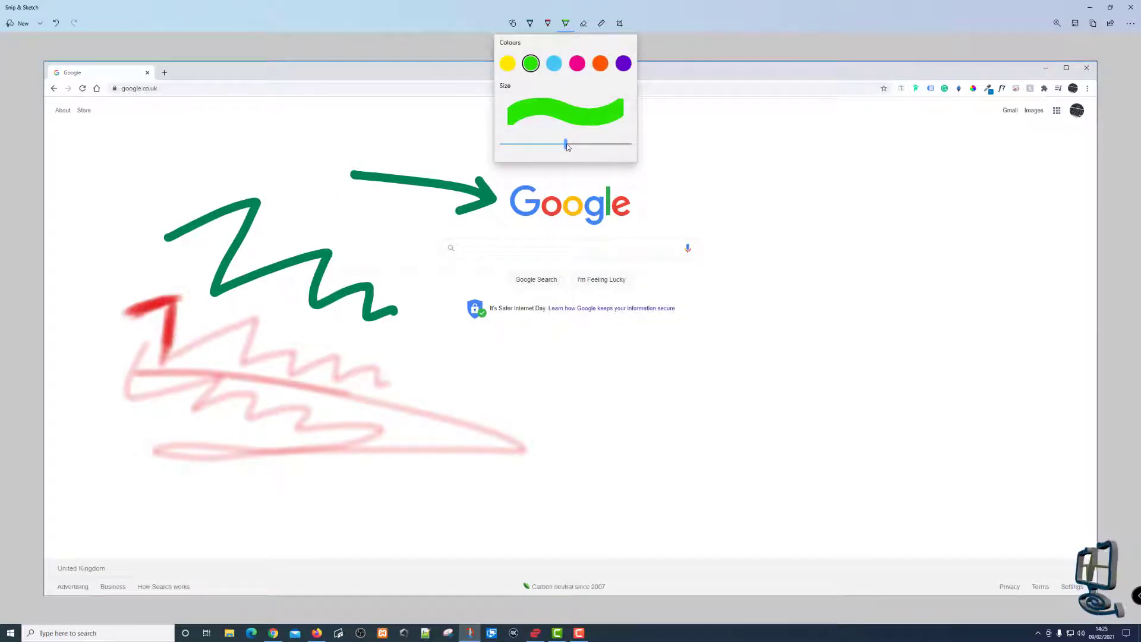
pyautogui.moveTo(567, 147)
pyautogui.moveTo(566, 147); pyautogui.dragTo(593, 148)
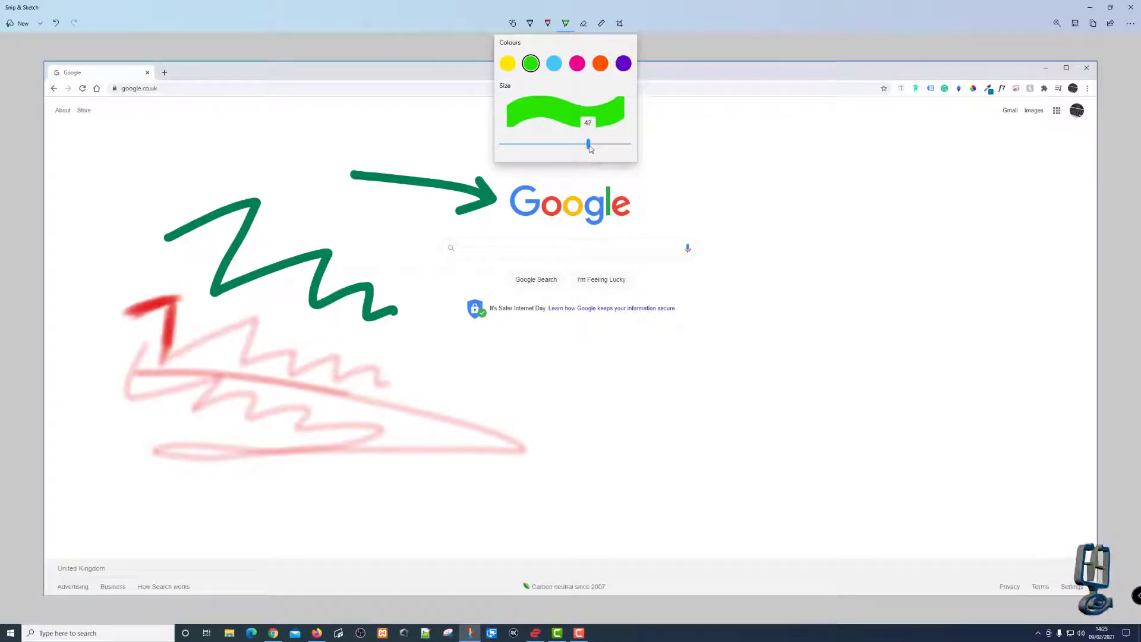
pyautogui.click(533, 141)
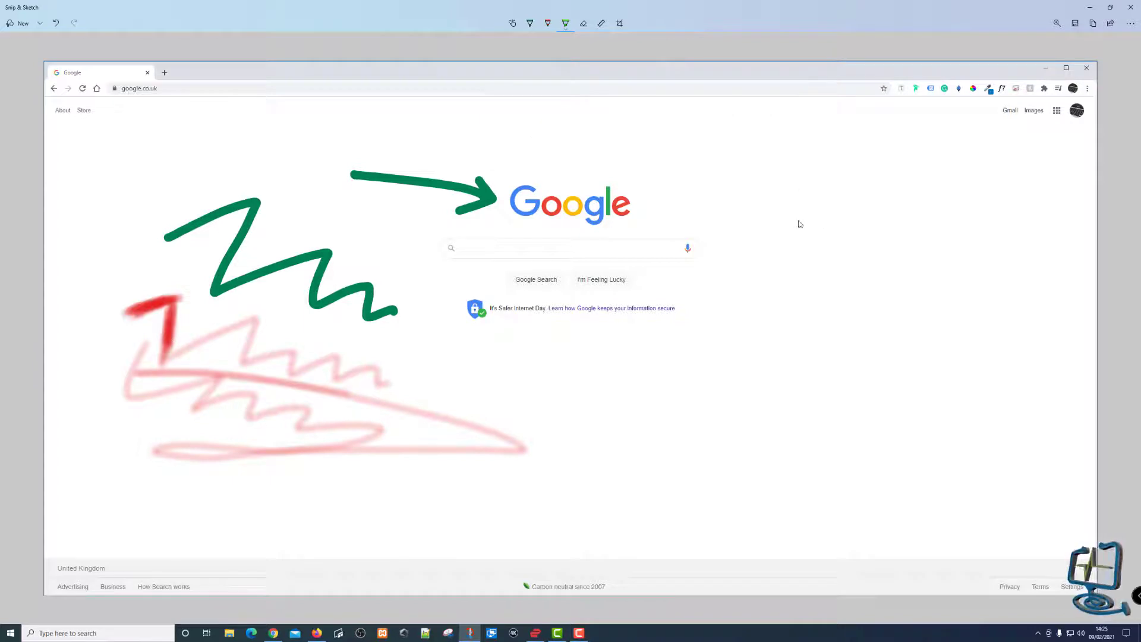
pyautogui.click(565, 23)
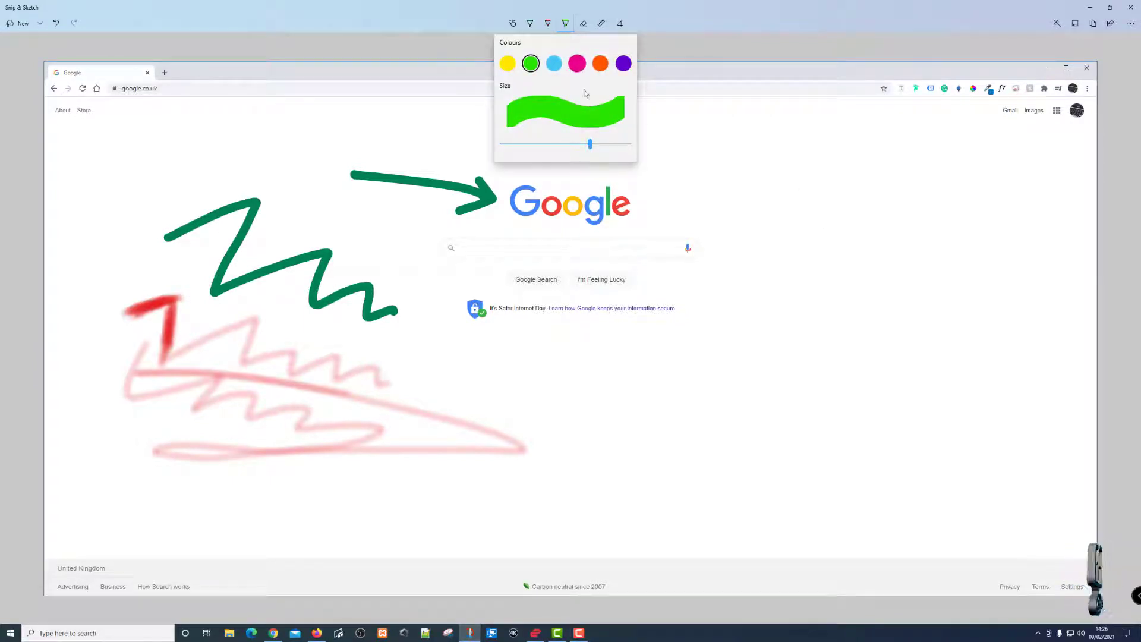
pyautogui.click(732, 198)
# Draw a thick green stepped line to the right of the Google logo and handwrite "Test" below it.
pyautogui.moveTo(725, 193)
pyautogui.mouseDown()
pyautogui.moveTo(866, 200)
pyautogui.moveTo(861, 317)
pyautogui.moveTo(966, 322)
pyautogui.mouseUp()
pyautogui.moveTo(688, 405); pyautogui.dragTo(678, 479)
pyautogui.moveTo(642, 409); pyautogui.dragTo(750, 367)
pyautogui.moveTo(725, 461)
pyautogui.mouseDown()
pyautogui.moveTo(732, 441)
pyautogui.moveTo(790, 486)
pyautogui.mouseUp()
pyautogui.moveTo(826, 429); pyautogui.dragTo(808, 484)
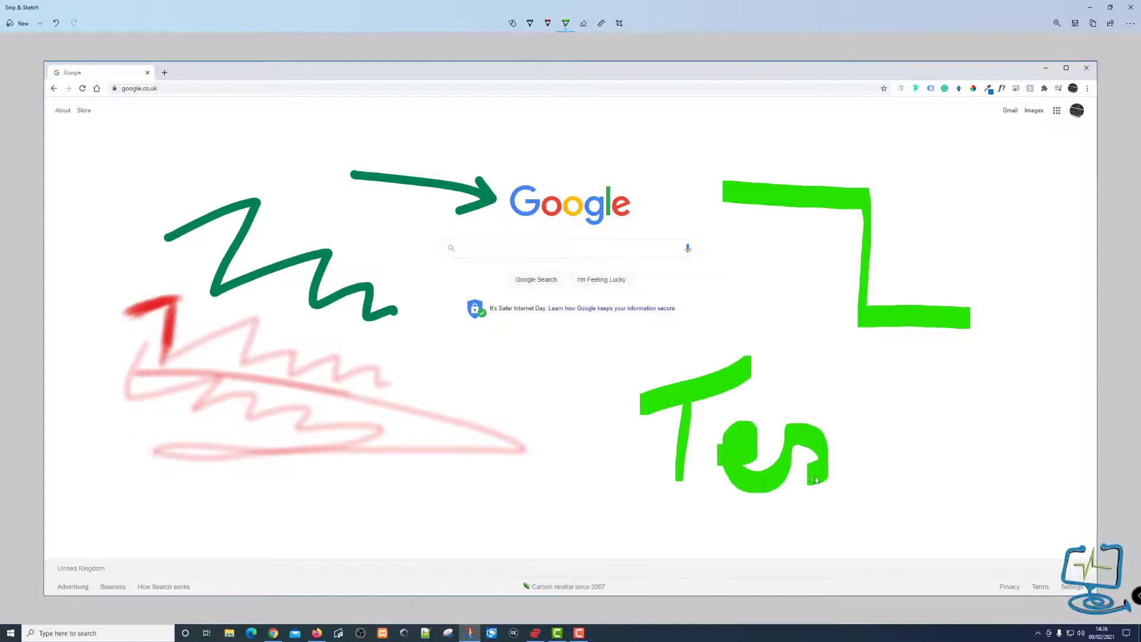
pyautogui.moveTo(856, 357)
pyautogui.mouseDown()
pyautogui.moveTo(873, 475)
pyautogui.moveTo(890, 490)
pyautogui.mouseUp()
pyautogui.moveTo(842, 423); pyautogui.dragTo(900, 414)
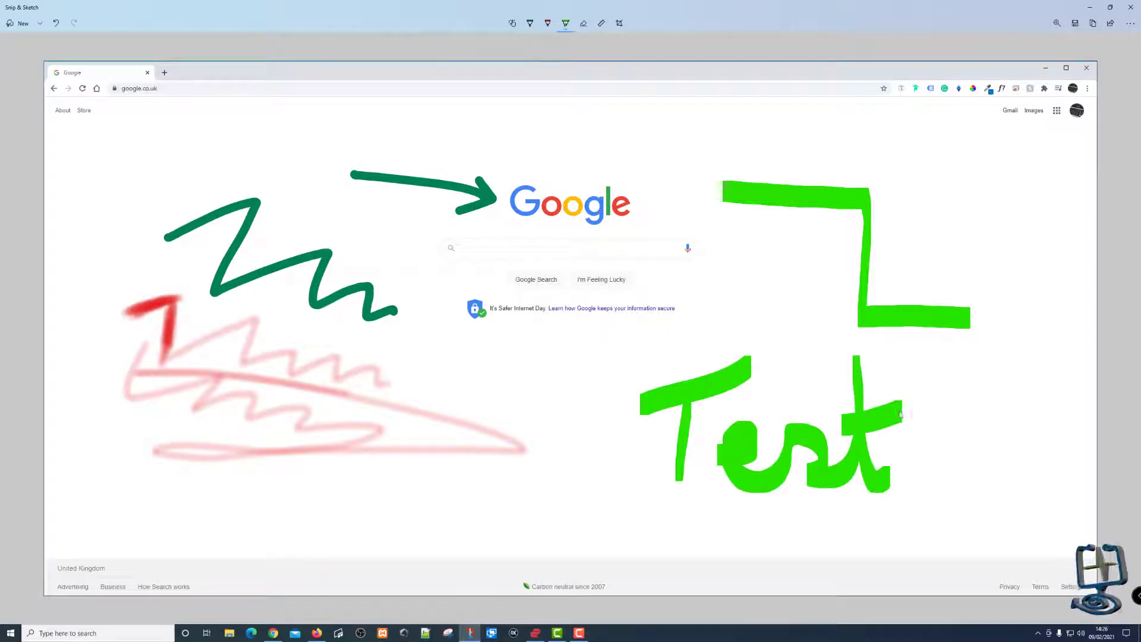
# Reduce the highlighter size to about 25 and handwrite a smaller "Test" above the dark green zigzag.
pyautogui.click(565, 23)
pyautogui.moveTo(588, 145); pyautogui.dragTo(531, 156)
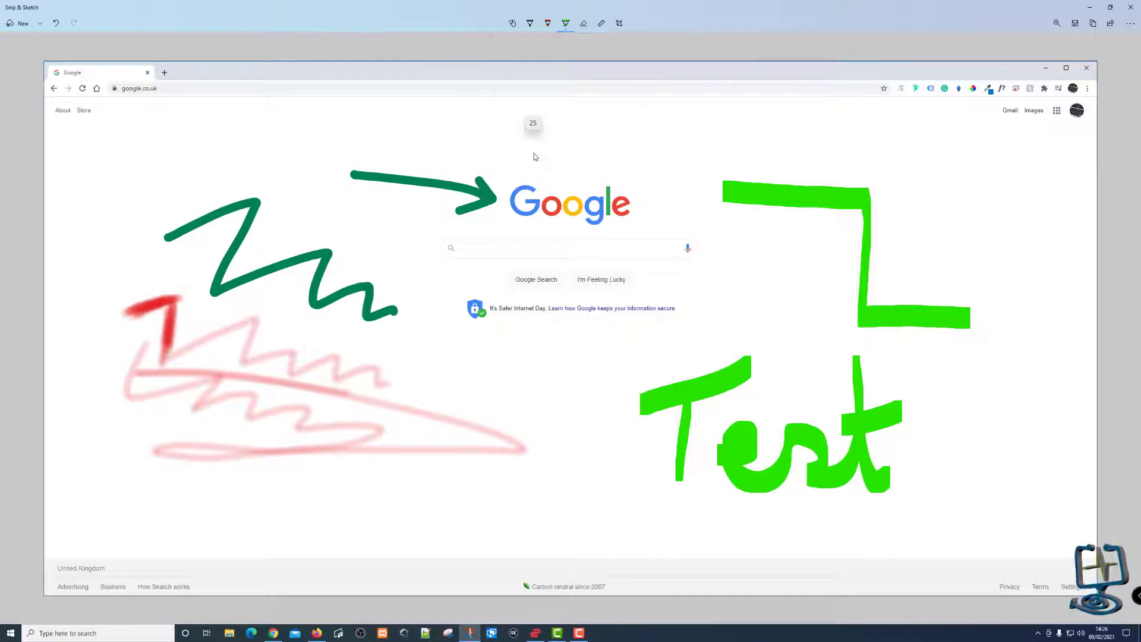
pyautogui.moveTo(125, 161)
pyautogui.mouseDown()
pyautogui.moveTo(125, 205)
pyautogui.moveTo(161, 126)
pyautogui.mouseUp()
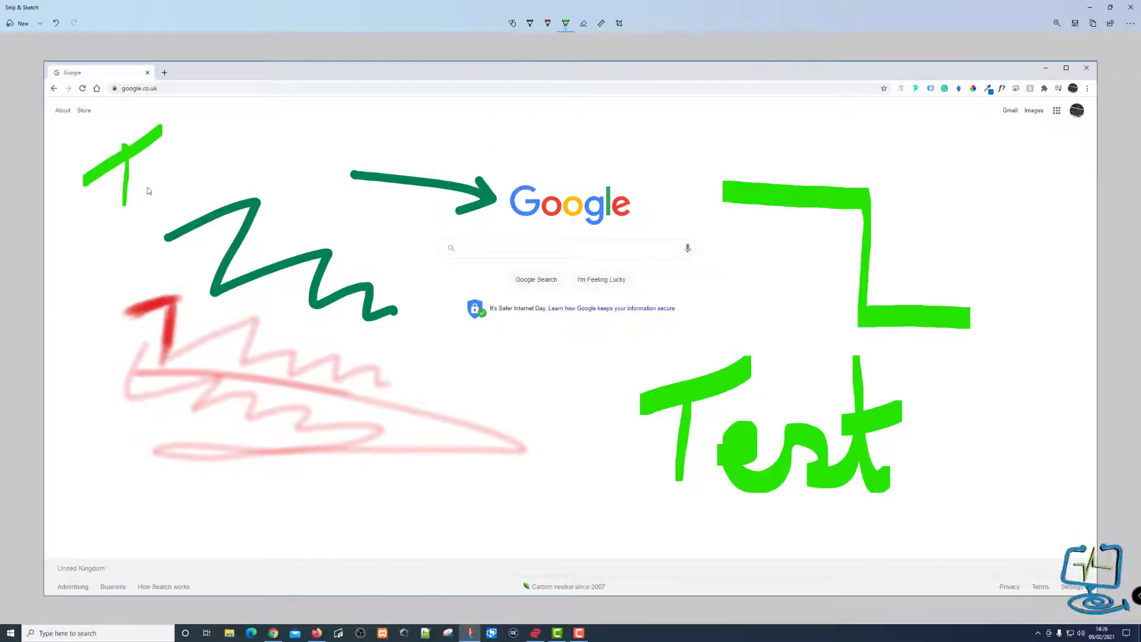
pyautogui.moveTo(147, 184)
pyautogui.mouseDown()
pyautogui.moveTo(179, 205)
pyautogui.moveTo(197, 183)
pyautogui.moveTo(197, 200)
pyautogui.moveTo(221, 134)
pyautogui.moveTo(228, 217)
pyautogui.mouseUp()
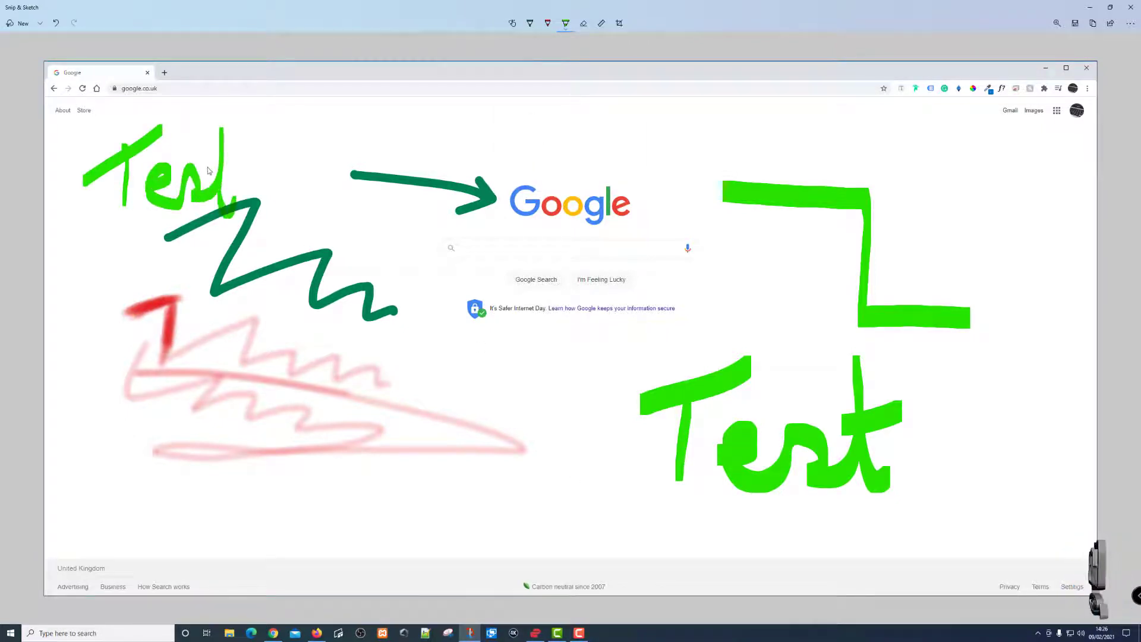
pyautogui.moveTo(206, 172); pyautogui.dragTo(291, 135)
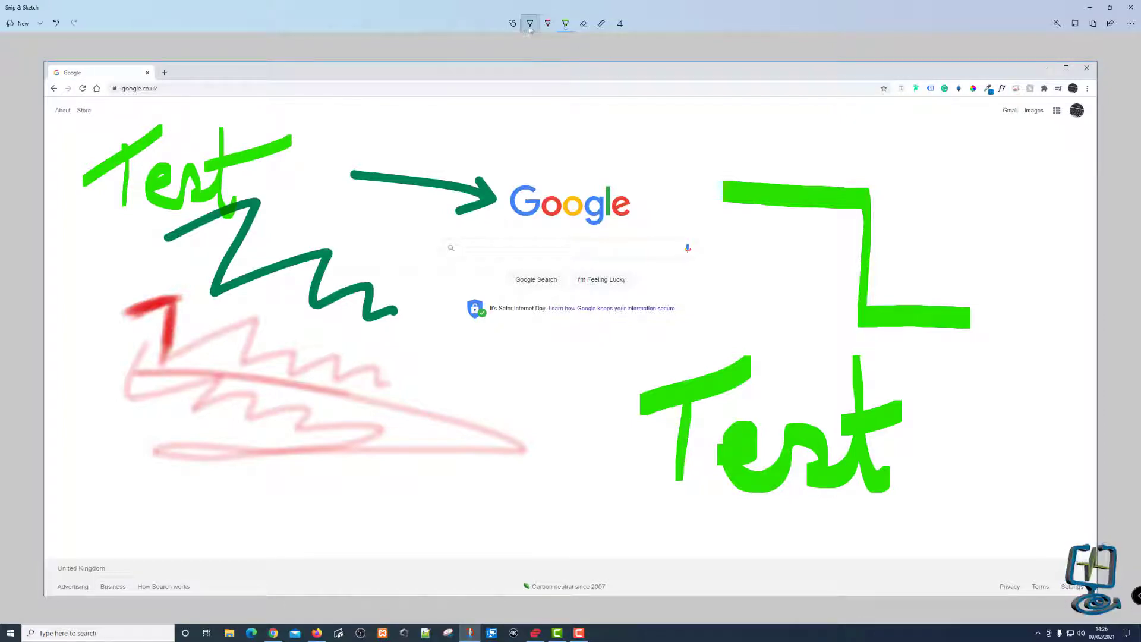
# Erase the stepped line, the large word's "est" and T stem, and the arrow pointing at the logo with the eraser.
pyautogui.click(584, 30)
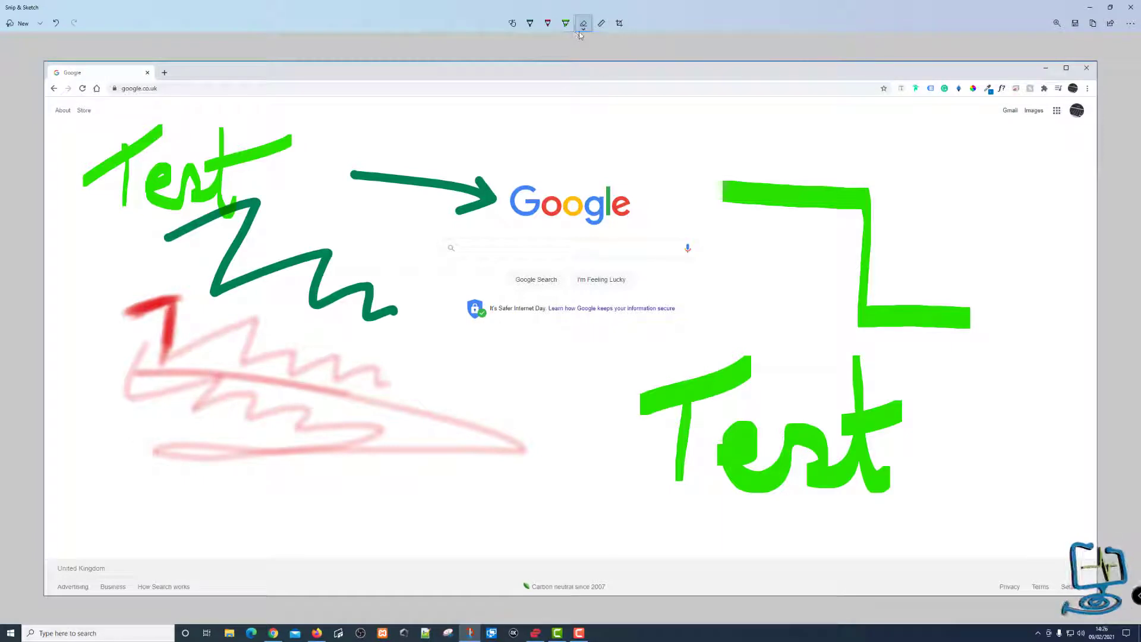
pyautogui.click(823, 202)
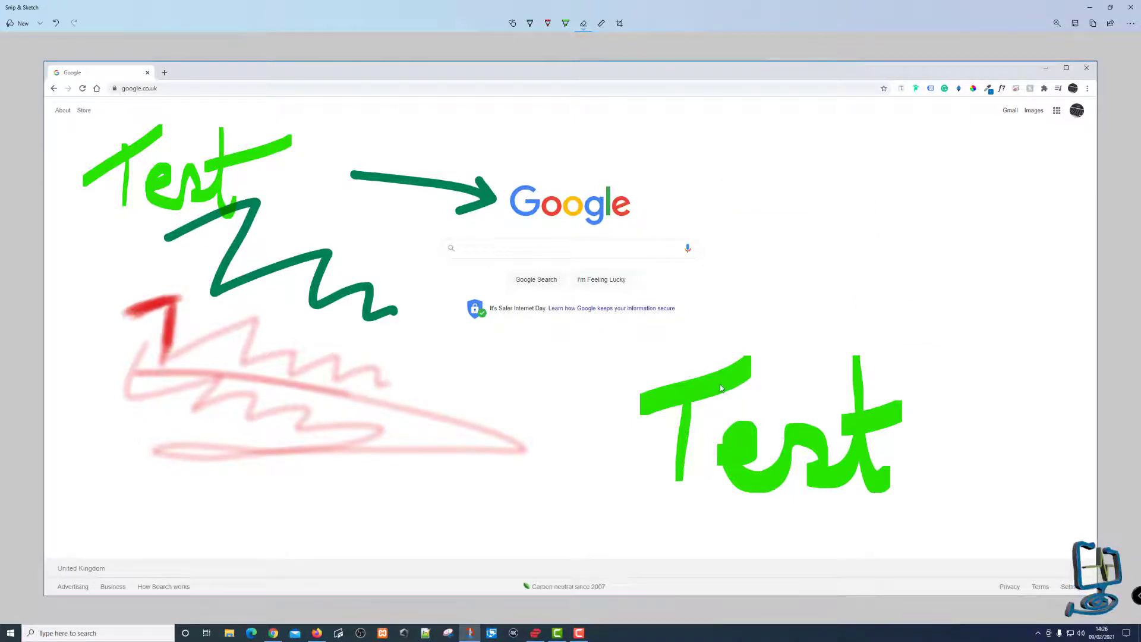
pyautogui.click(736, 455)
pyautogui.click(856, 419)
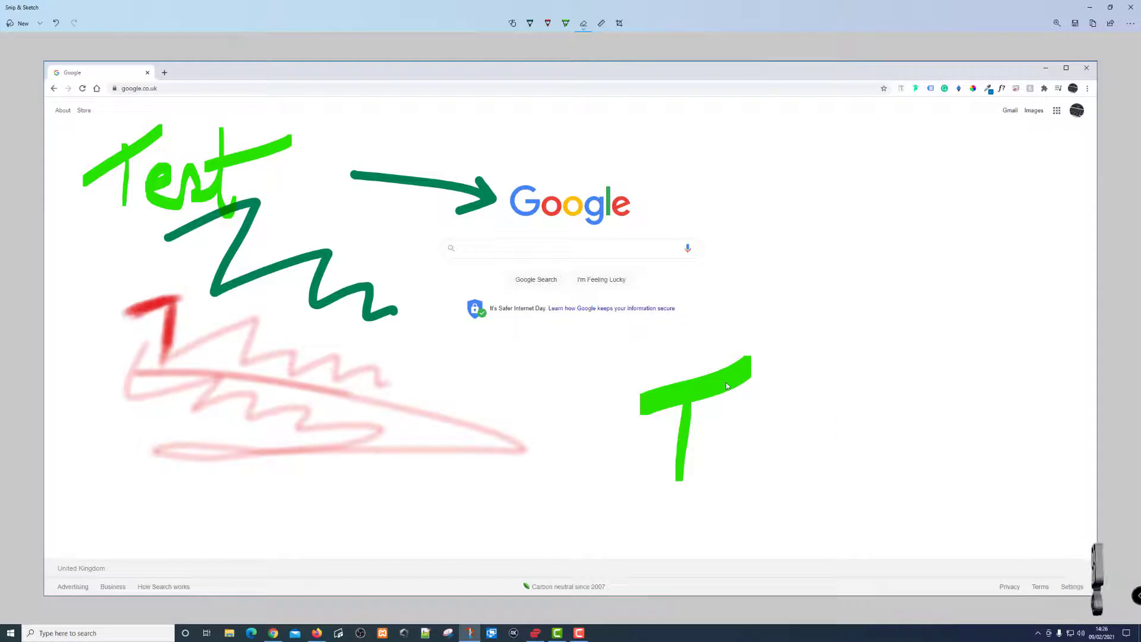
pyautogui.click(690, 407)
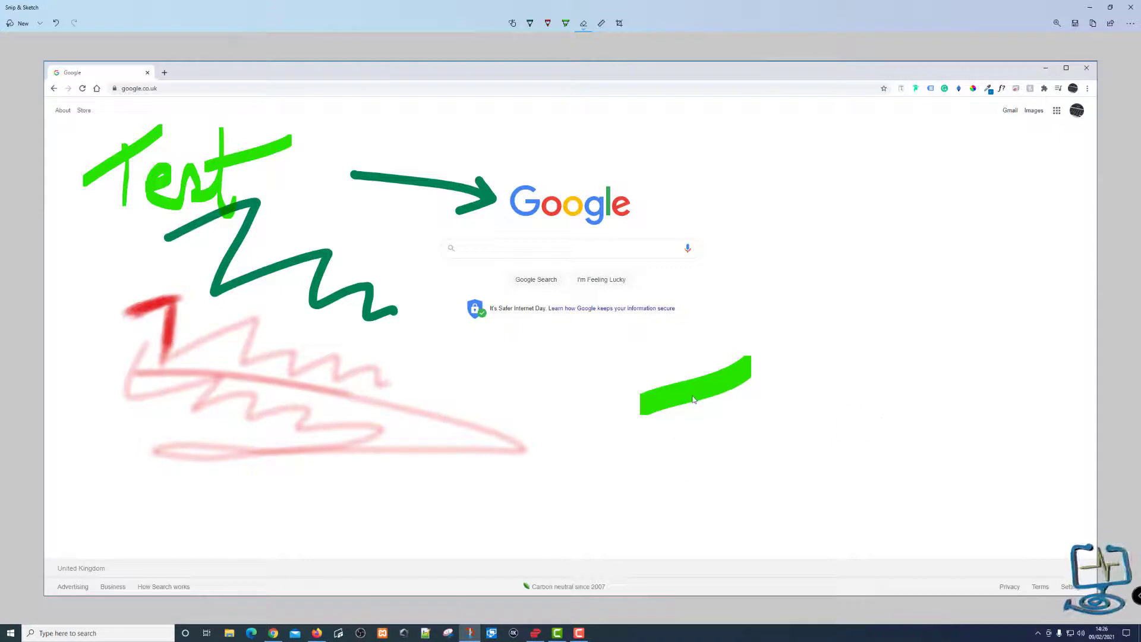
pyautogui.click(482, 198)
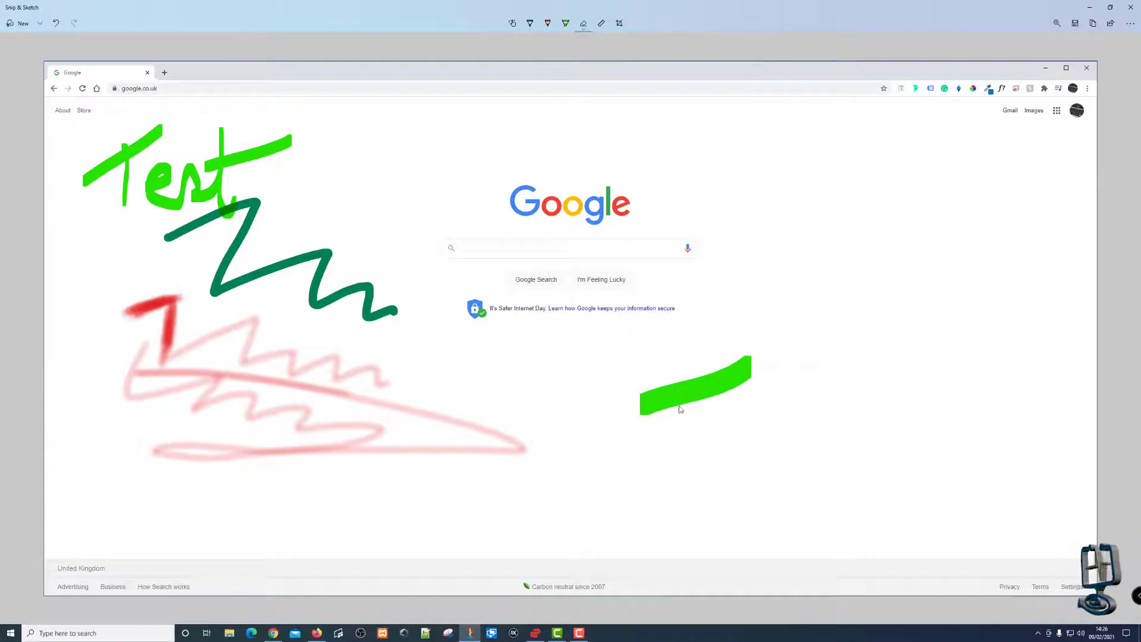
# Undo the eraser deletions to restore the stepped line, the large "Test" and the arrow.
pyautogui.click(56, 24)
pyautogui.click(57, 24)
pyautogui.click(57, 23)
pyautogui.click(56, 23)
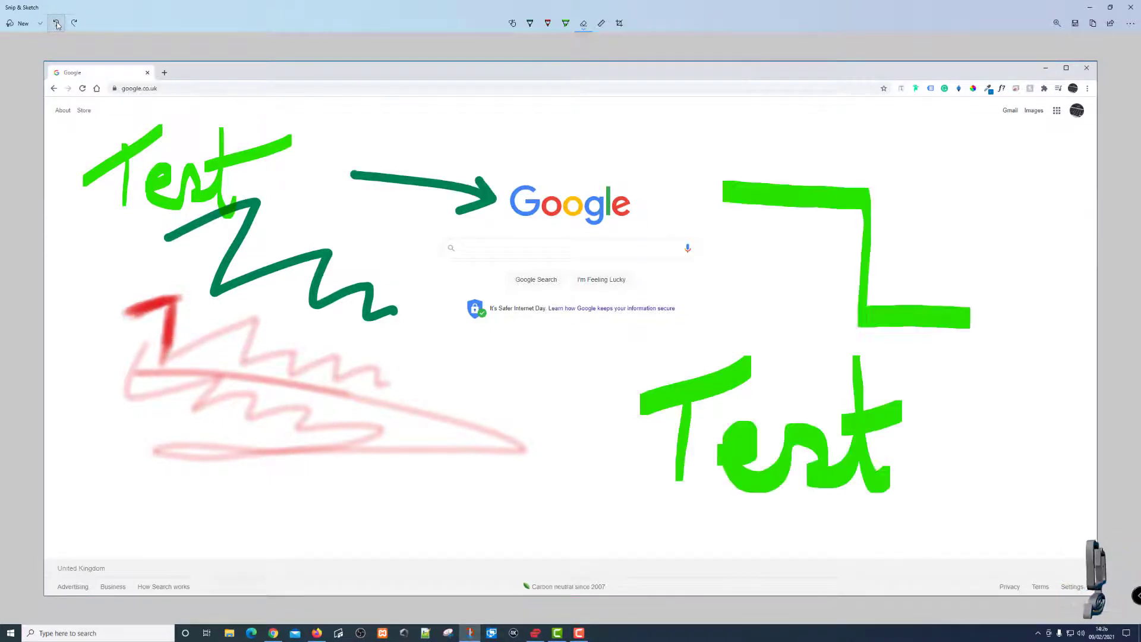
# Undo the highlighter strokes of both handwritten "Test" words, leaving the stepped line in place.
pyautogui.click(57, 24)
pyautogui.click(56, 24)
pyautogui.click(56, 23)
pyautogui.click(56, 23)
pyautogui.click(56, 24)
pyautogui.click(56, 24)
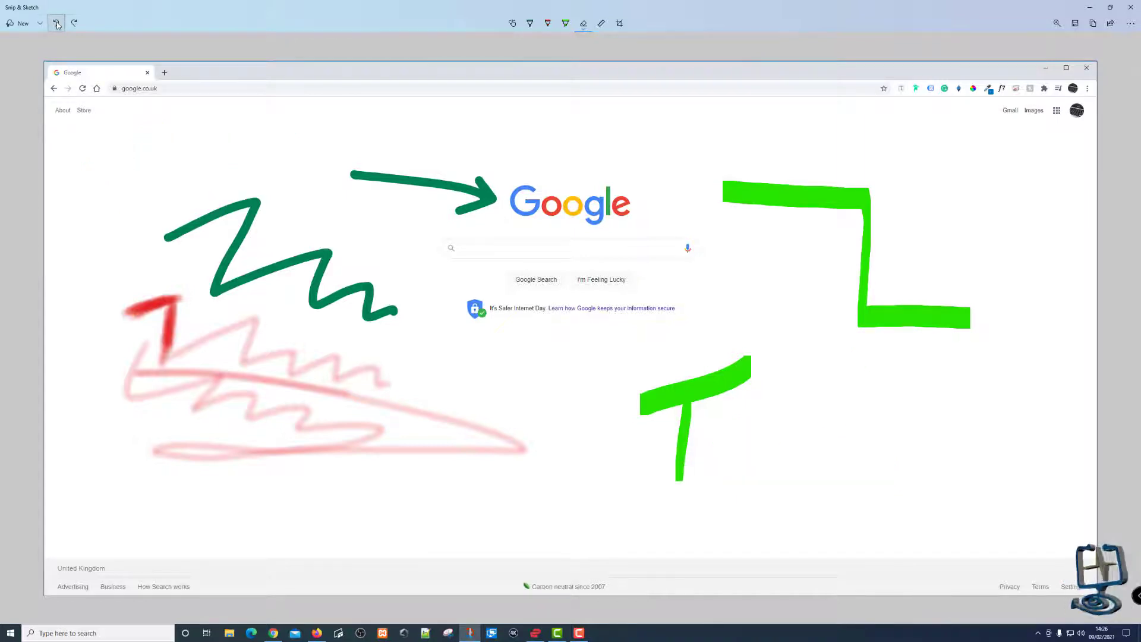
pyautogui.click(57, 24)
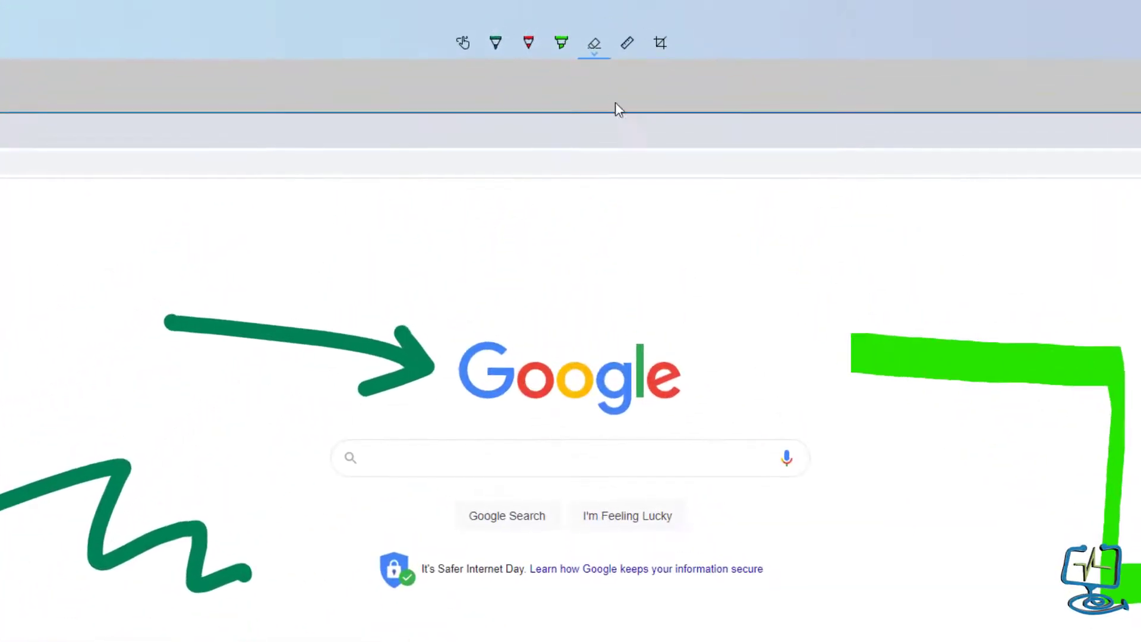
# Remove every drawing from the snip at once with the eraser's Erase all ink option.
pyautogui.click(594, 57)
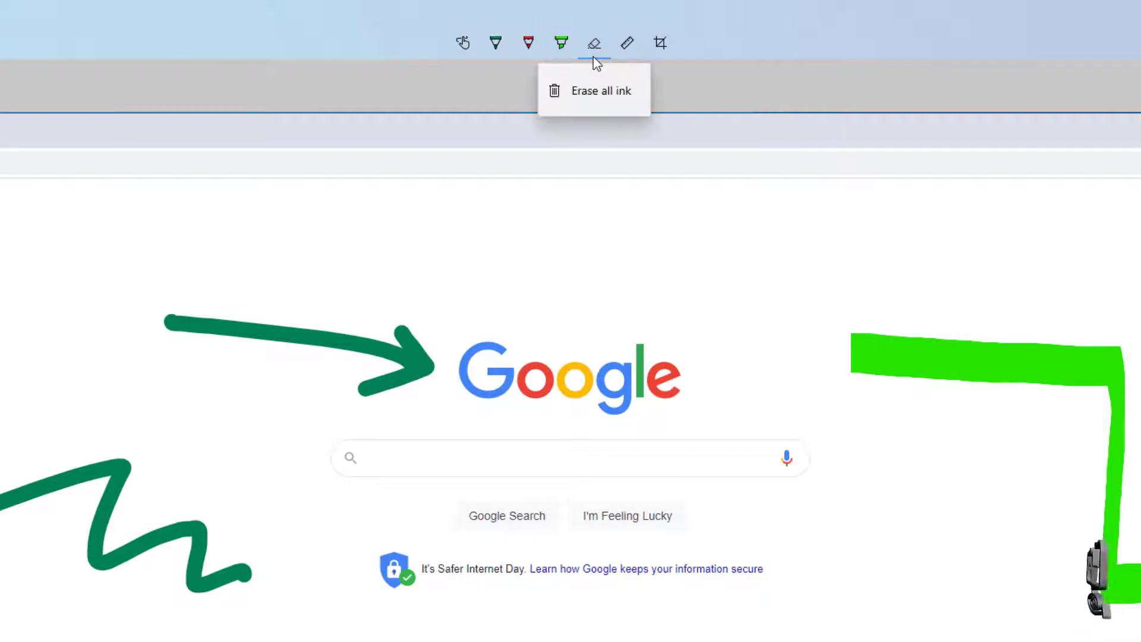
pyautogui.click(593, 58)
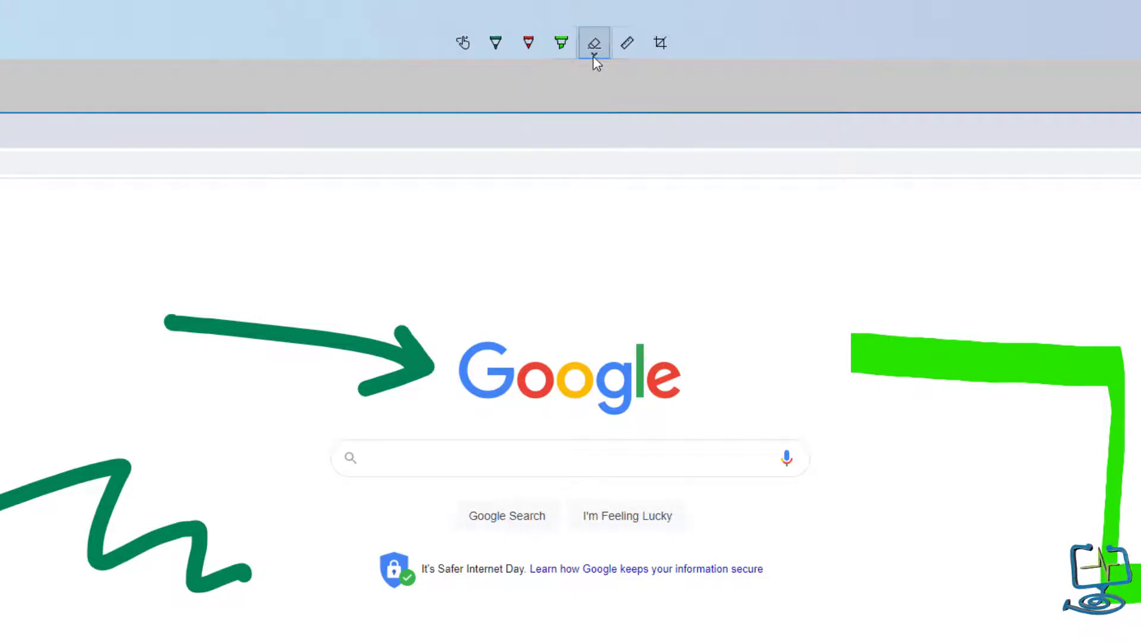
pyautogui.click(593, 54)
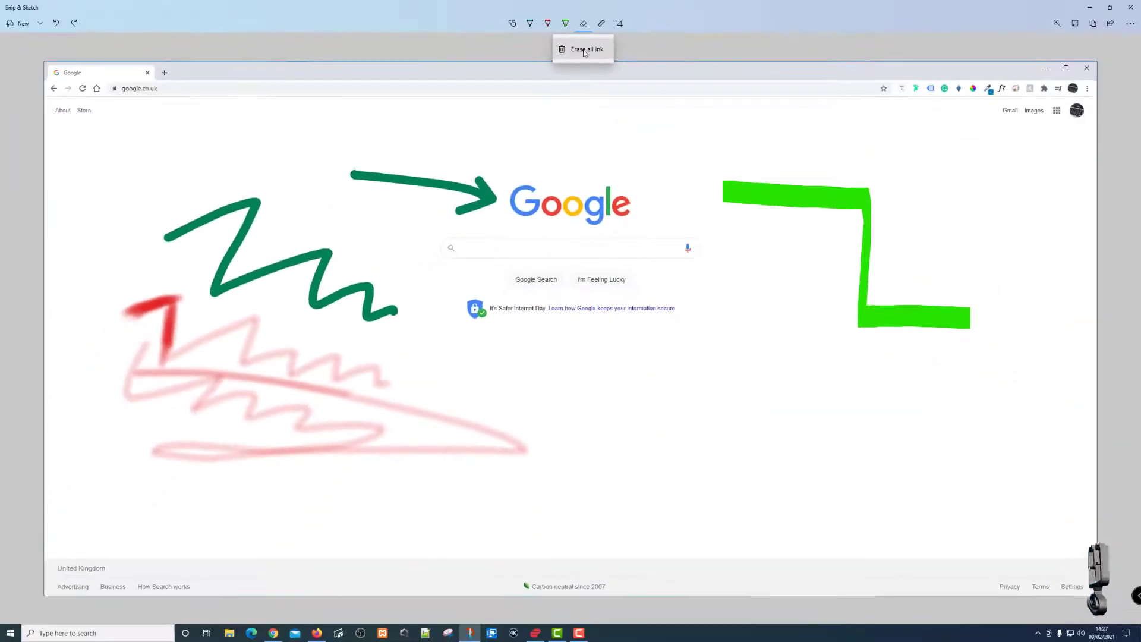
pyautogui.click(584, 51)
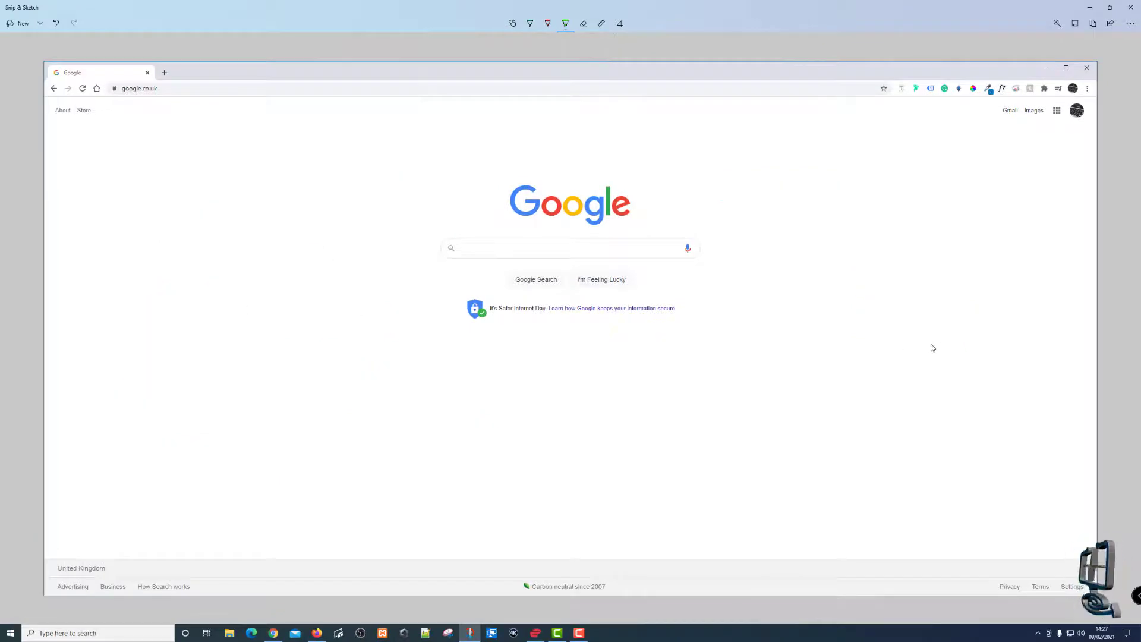
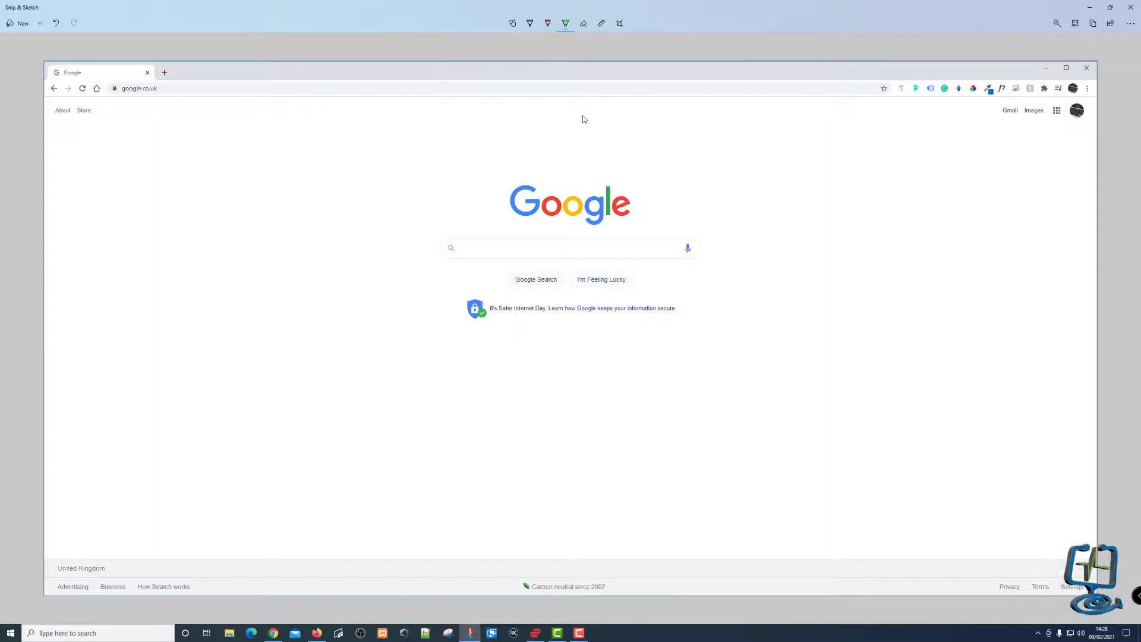
# Show the ruler on the snip, move it slightly lower, and rotate it clockwise to 45°.
pyautogui.click(601, 23)
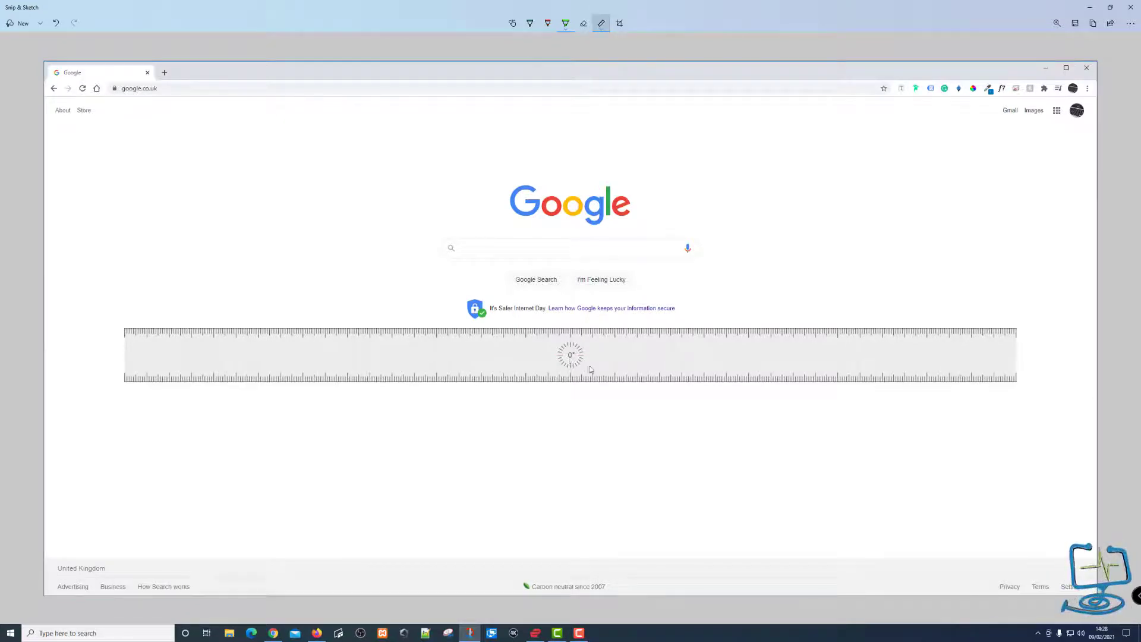
pyautogui.moveTo(707, 357)
pyautogui.mouseDown()
pyautogui.moveTo(715, 336)
pyautogui.moveTo(731, 338)
pyautogui.moveTo(667, 438)
pyautogui.moveTo(725, 280)
pyautogui.moveTo(713, 386)
pyautogui.moveTo(697, 298)
pyautogui.moveTo(700, 376)
pyautogui.mouseUp()
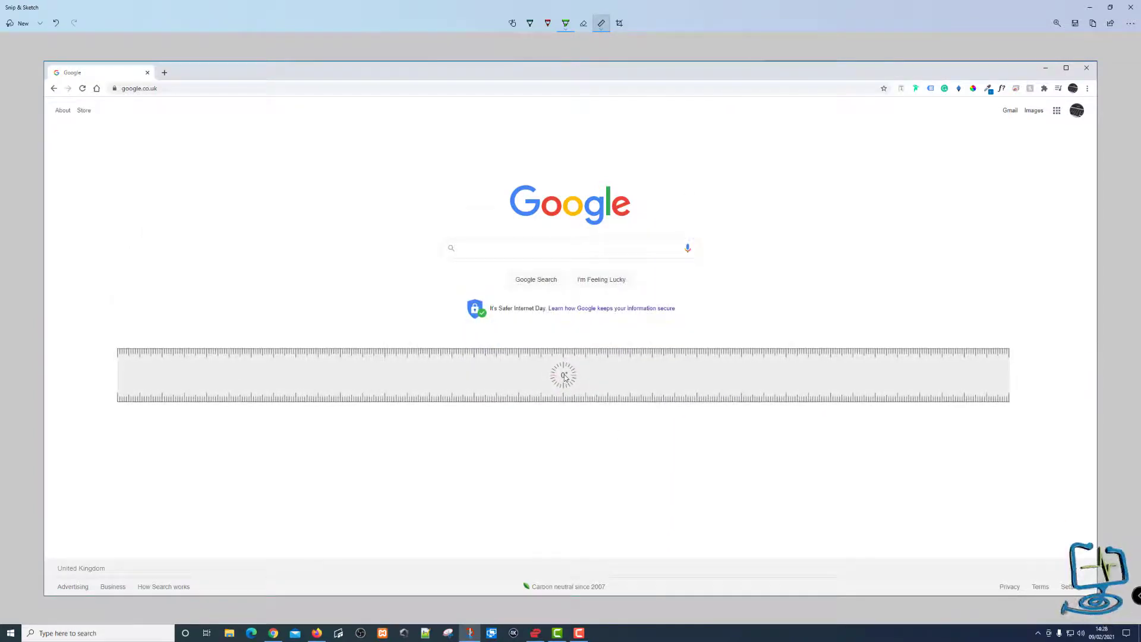
pyautogui.scroll(5, 564, 376)
pyautogui.scroll(-20, 565, 376)
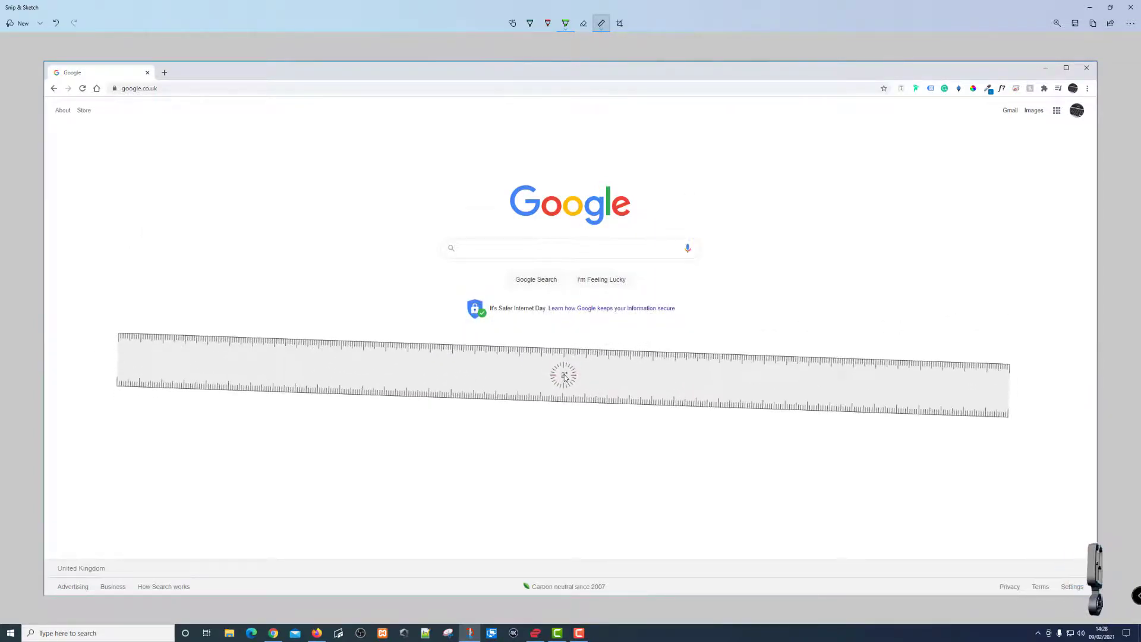
pyautogui.scroll(-20, 564, 376)
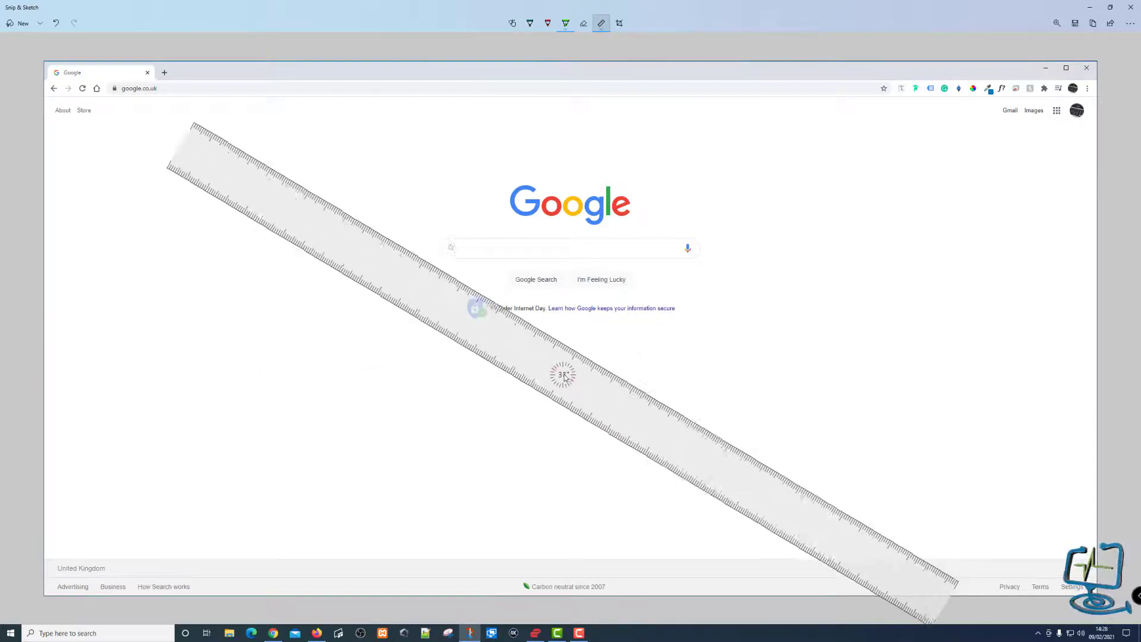
pyautogui.scroll(-5, 565, 376)
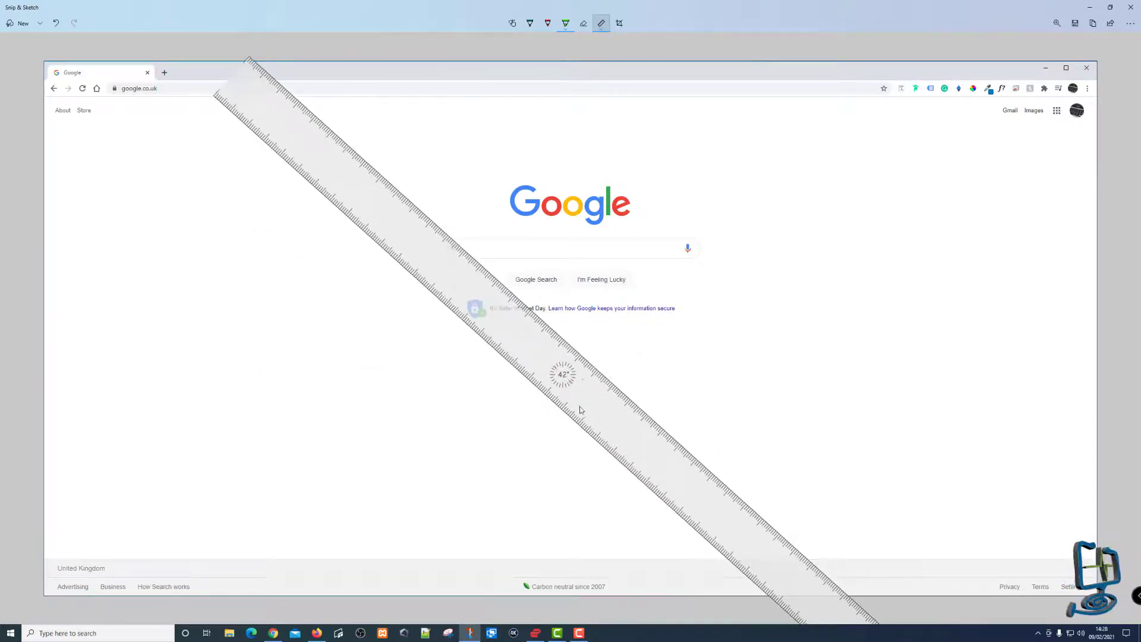
pyautogui.scroll(-3, 589, 407)
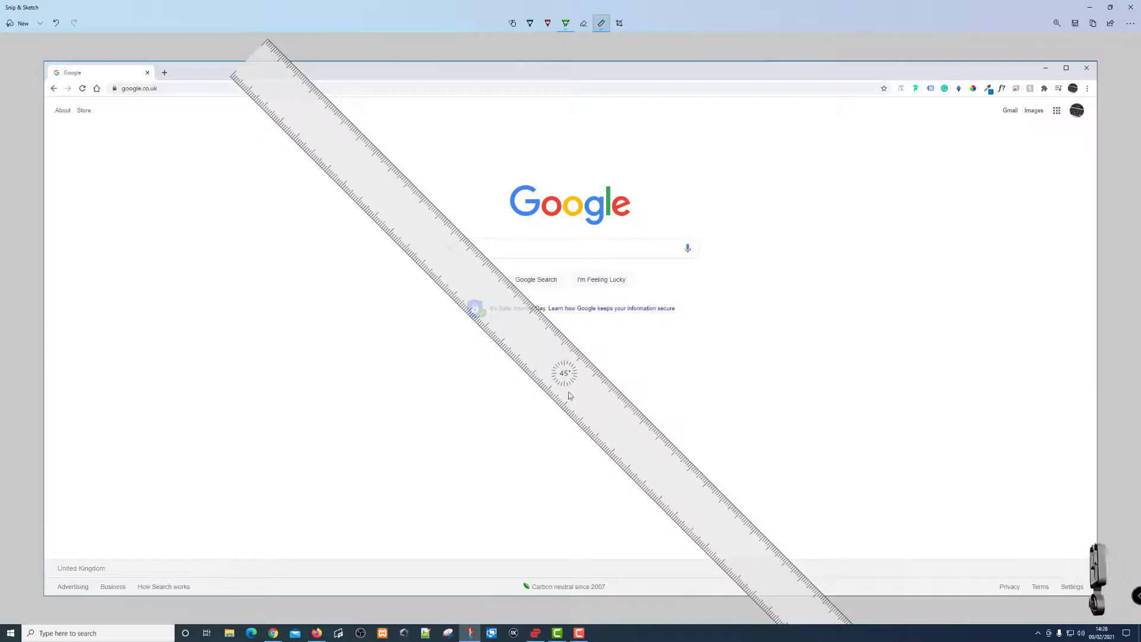
# Move the ruler to the right of the Google logo and set its angle to 45° after trying 46°.
pyautogui.moveTo(568, 383); pyautogui.dragTo(846, 322)
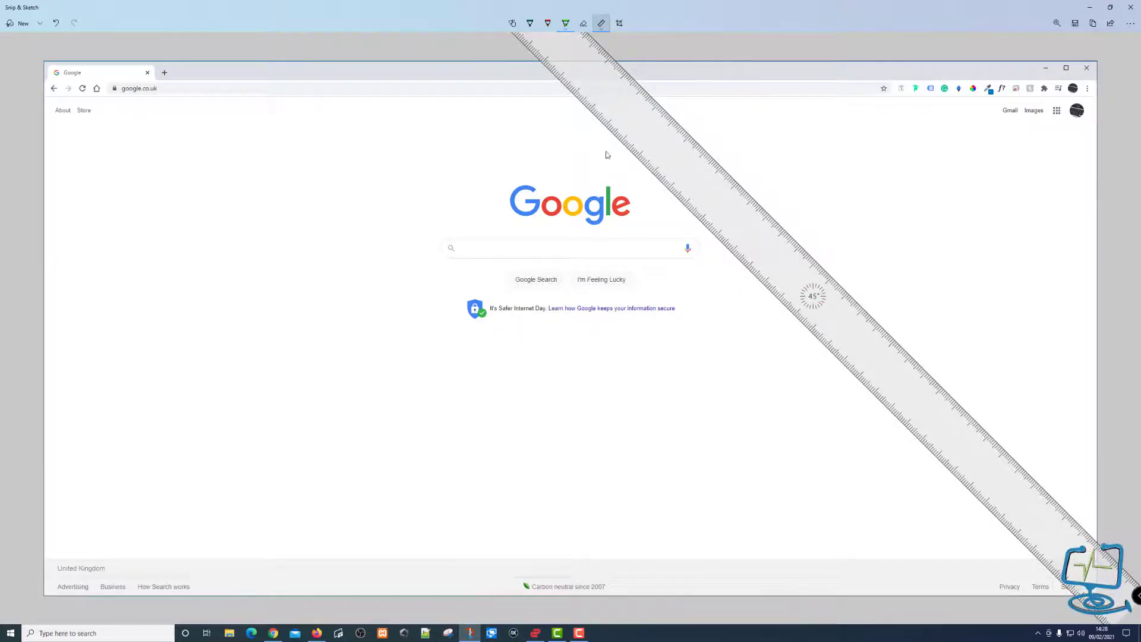
pyautogui.moveTo(838, 307)
pyautogui.mouseDown()
pyautogui.moveTo(865, 277)
pyautogui.moveTo(852, 300)
pyautogui.moveTo(825, 294)
pyautogui.mouseUp()
pyautogui.scroll(-1, 824, 294)
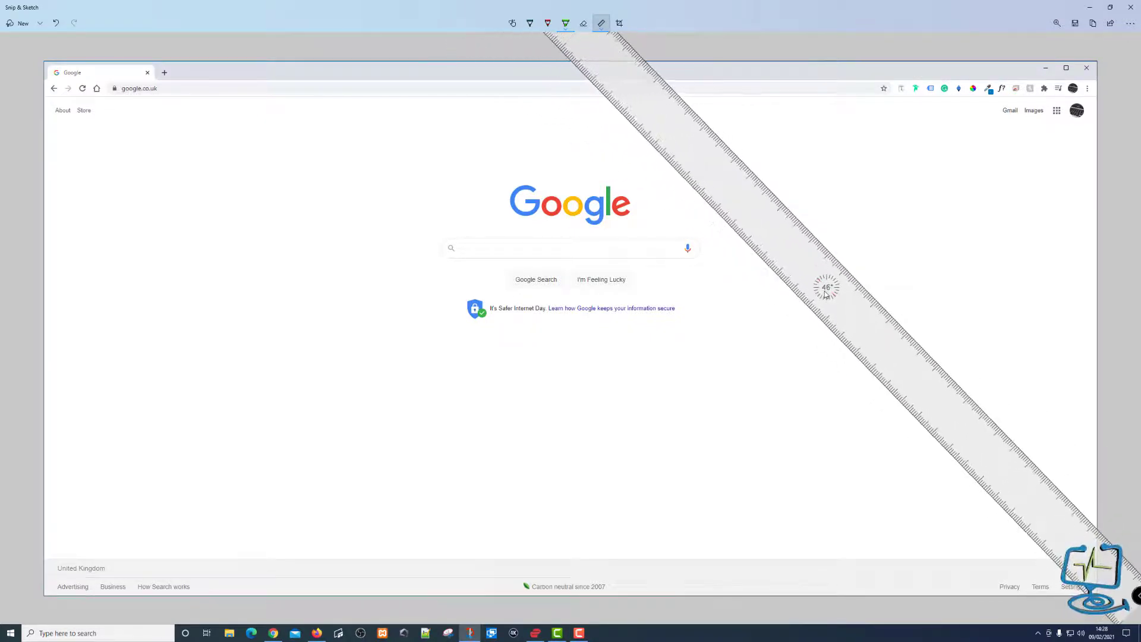
pyautogui.scroll(1, 825, 294)
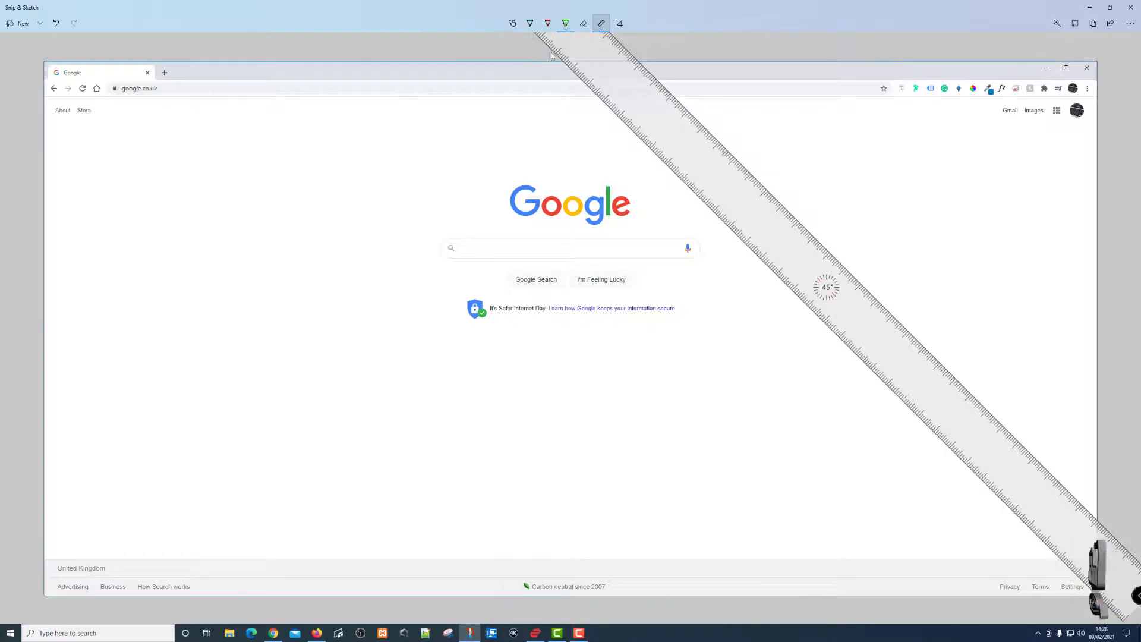
# Set the highlighter and the ballpoint pen to orange, and make the ballpoint pen's stroke slightly thicker.
pyautogui.click(565, 24)
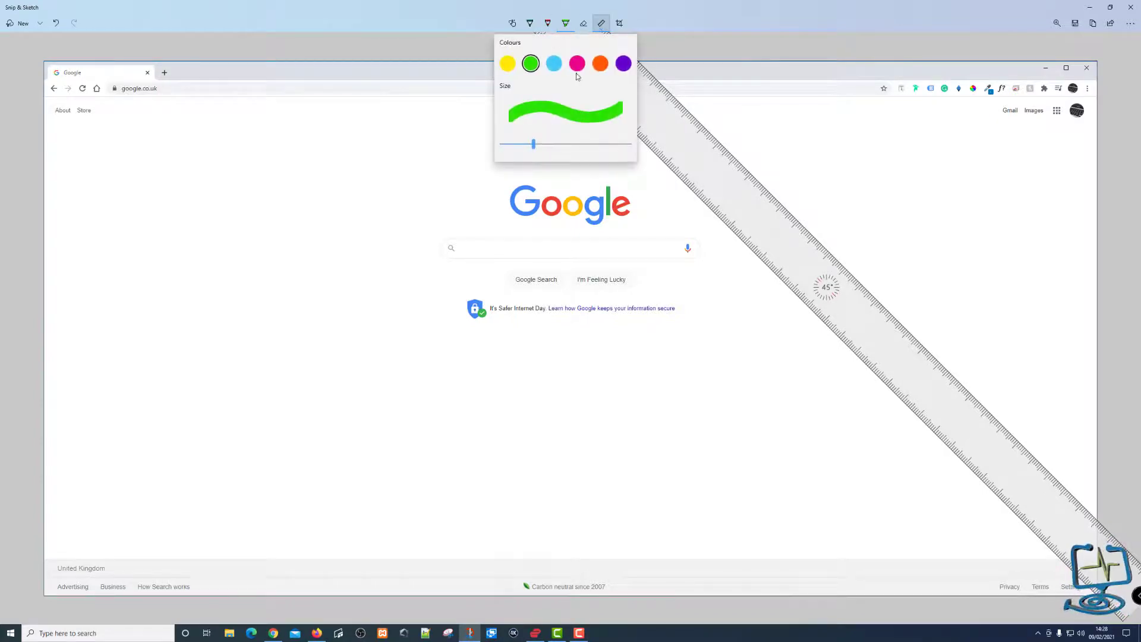
pyautogui.click(600, 64)
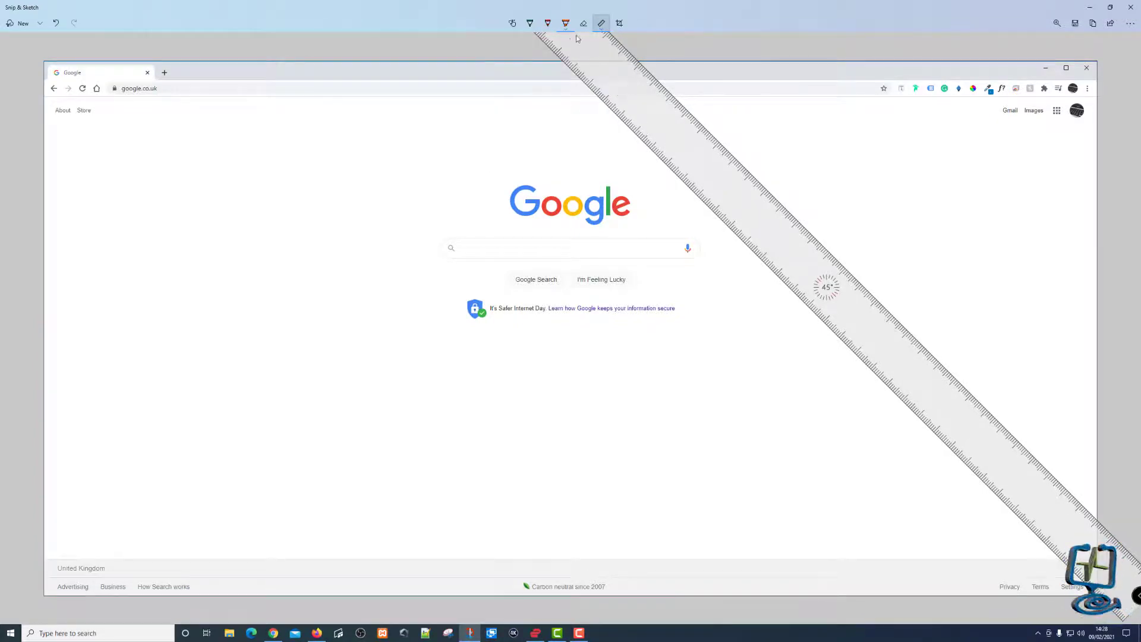
pyautogui.click(530, 24)
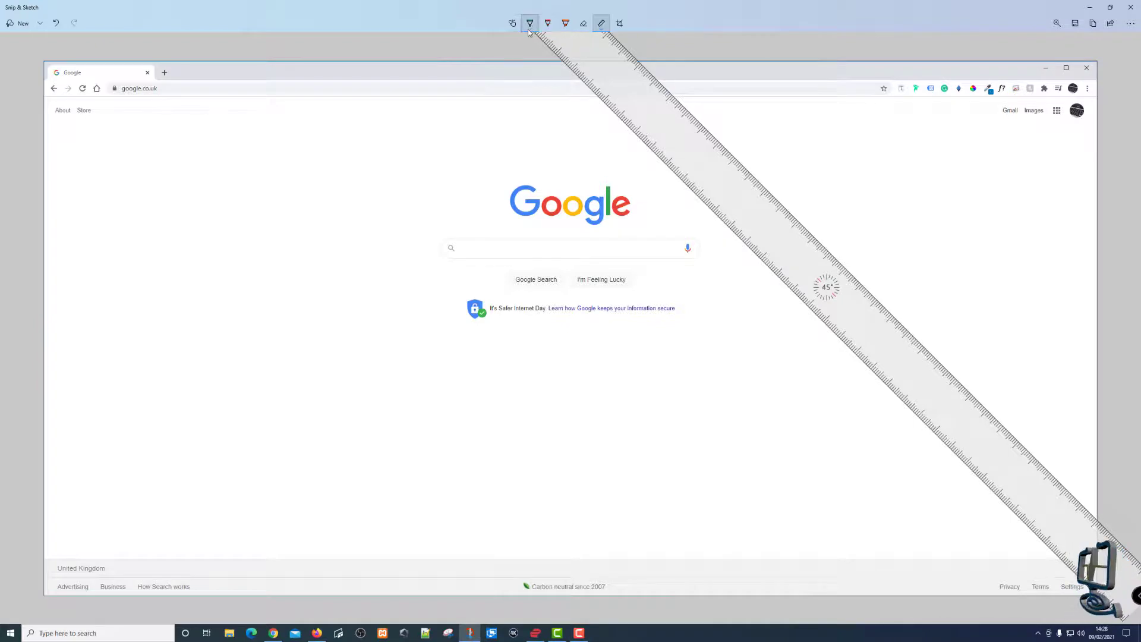
pyautogui.click(527, 30)
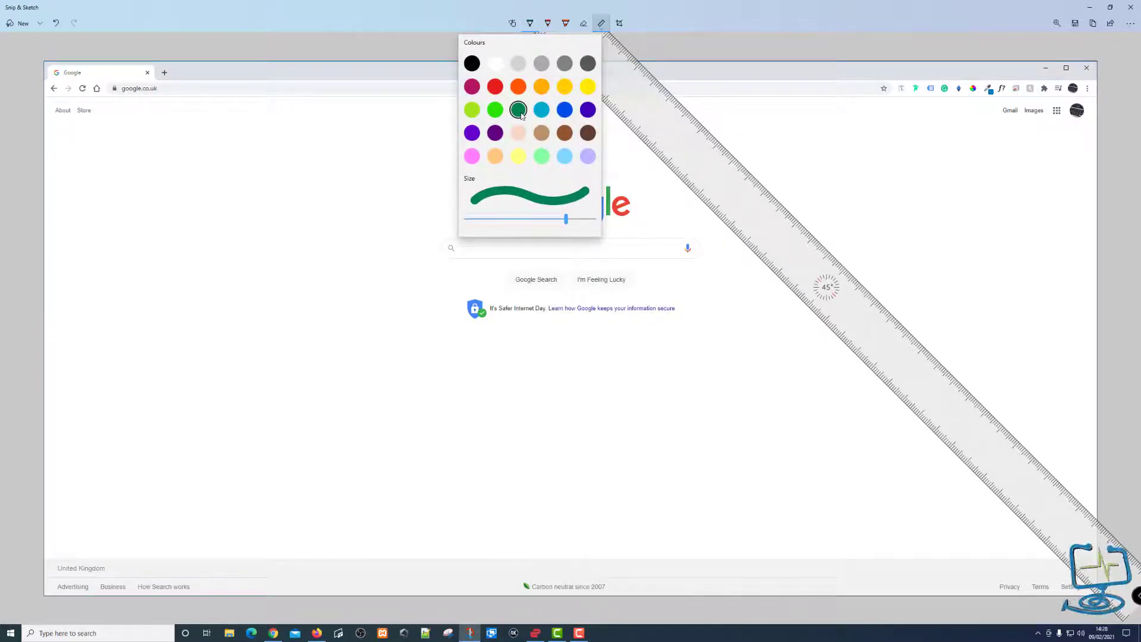
pyautogui.click(518, 87)
pyautogui.click(530, 24)
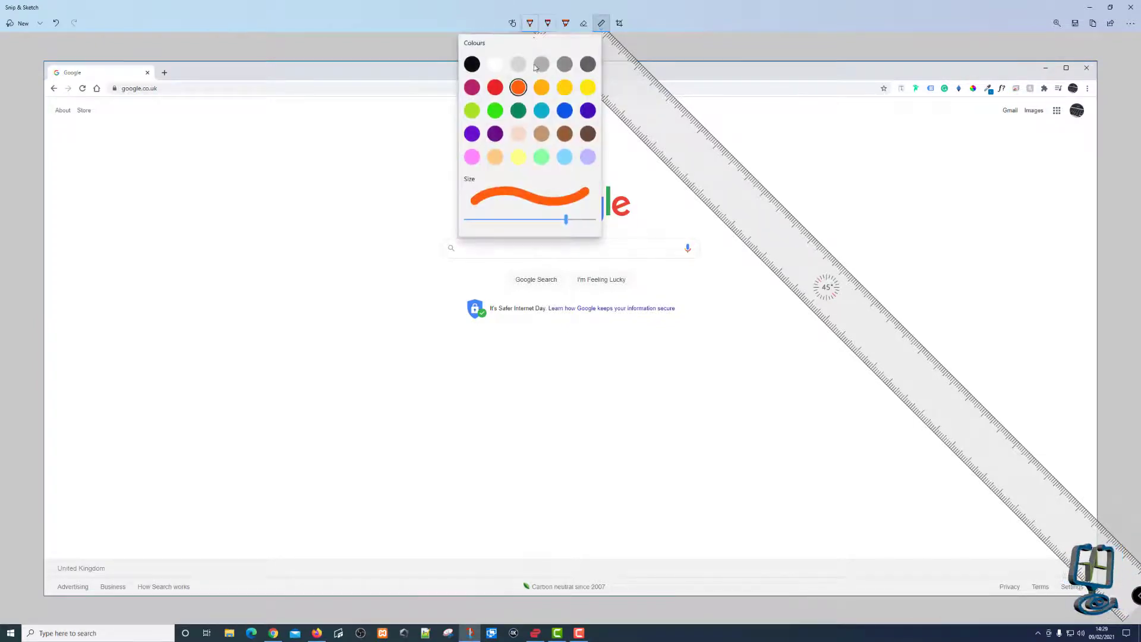
pyautogui.moveTo(566, 219); pyautogui.dragTo(580, 218)
pyautogui.click(563, 17)
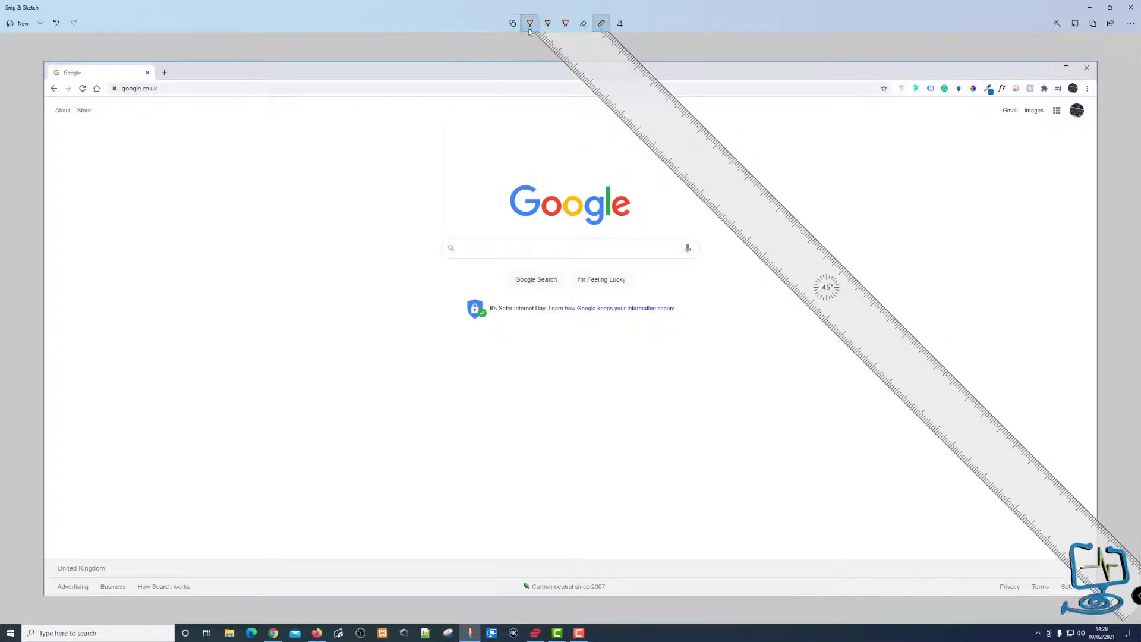
# Draw an orange line along the upper edge of the 45° ruler down to the snip's lower right corner, and hide the ruler.
pyautogui.moveTo(640, 61); pyautogui.dragTo(1117, 524)
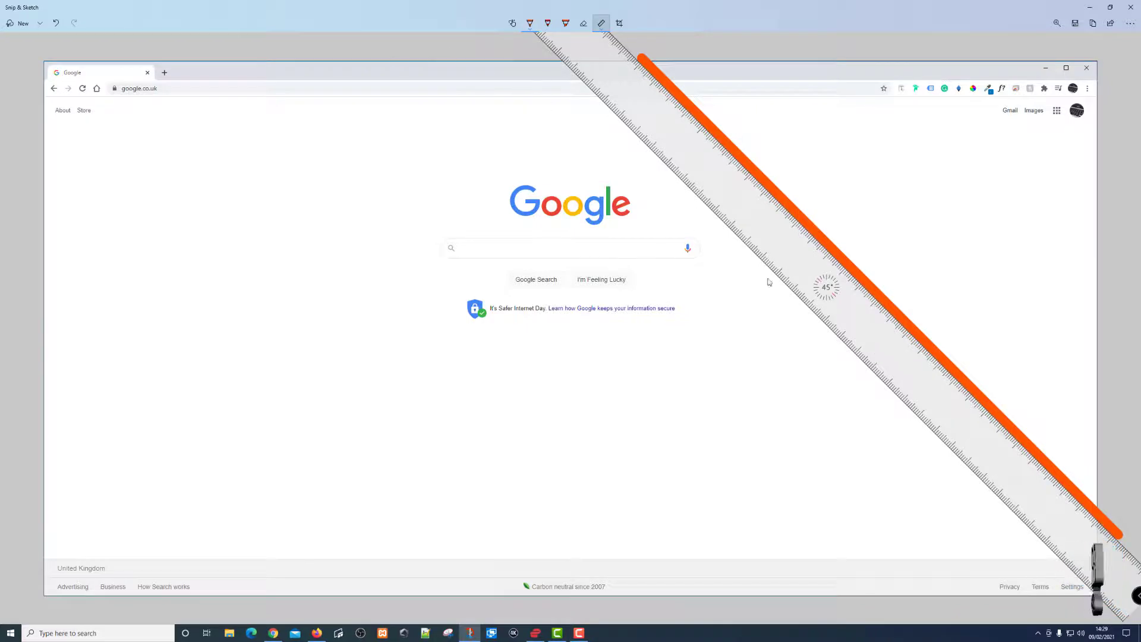
pyautogui.click(600, 24)
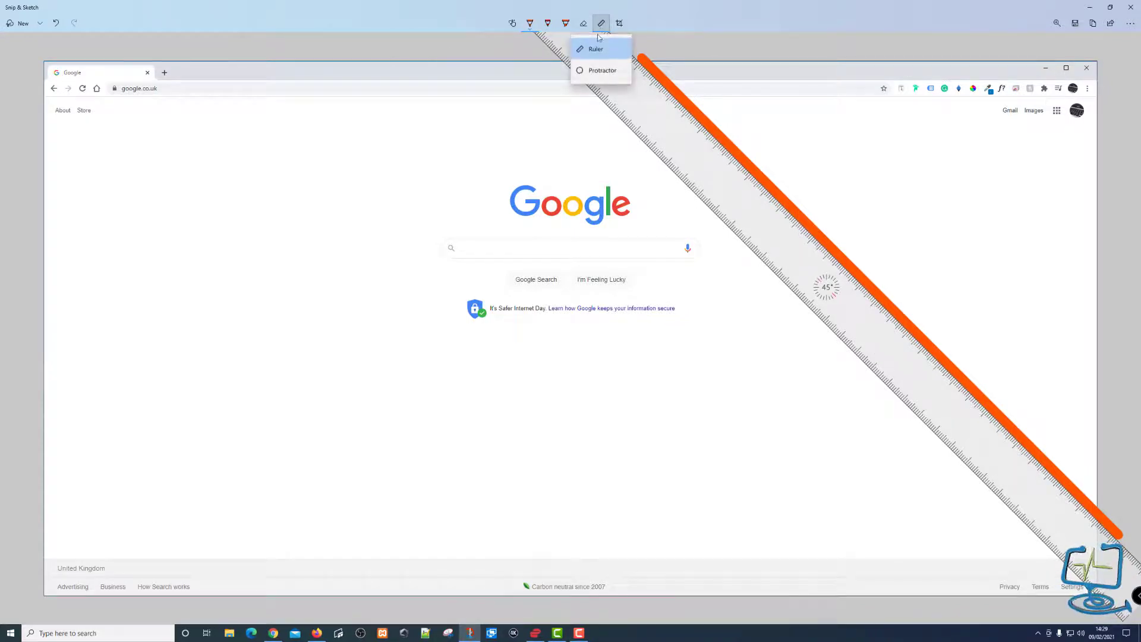
pyautogui.click(592, 47)
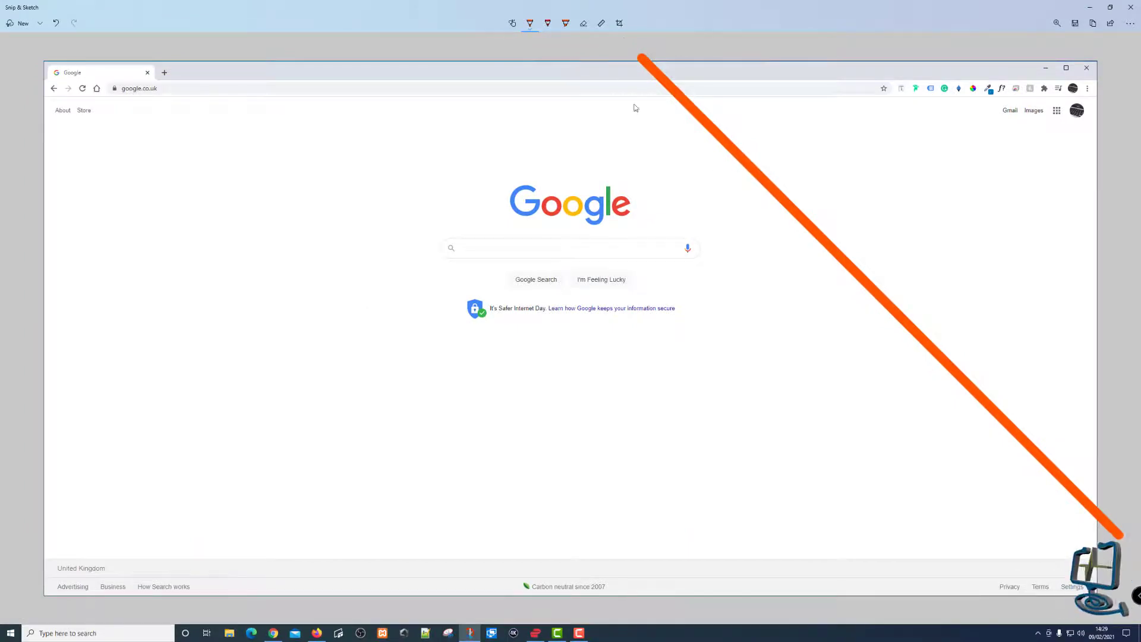
# Show the ruler again and move it up over the top of the Google logo, keeping its angle at 0° after a trial rotation.
pyautogui.click(602, 24)
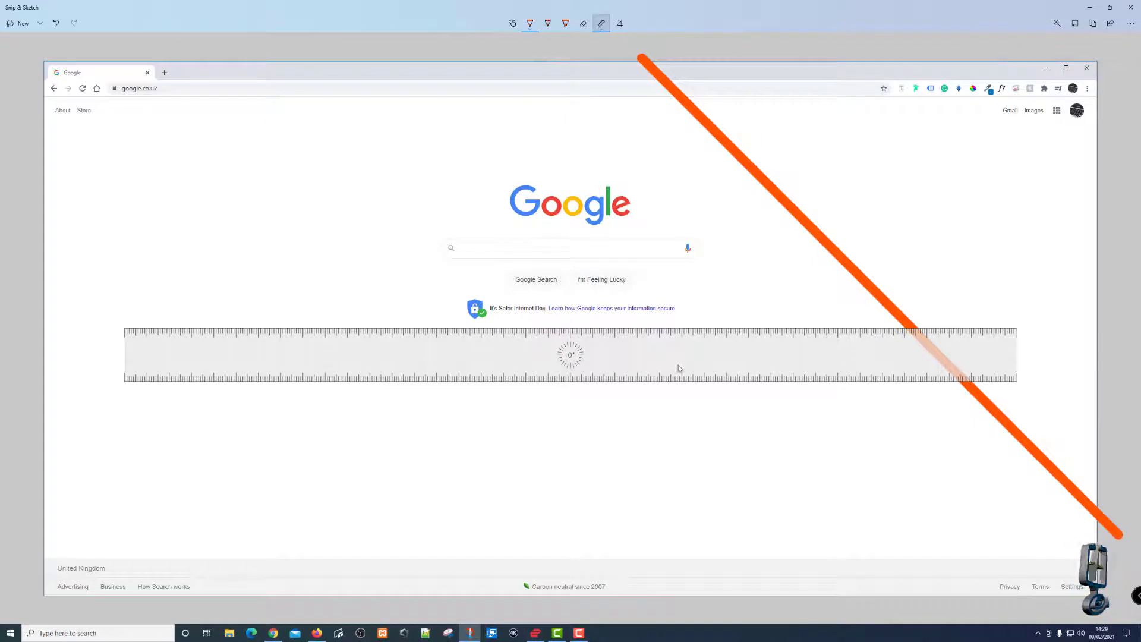
pyautogui.moveTo(678, 368); pyautogui.dragTo(497, 186)
pyautogui.scroll(5, 498, 185)
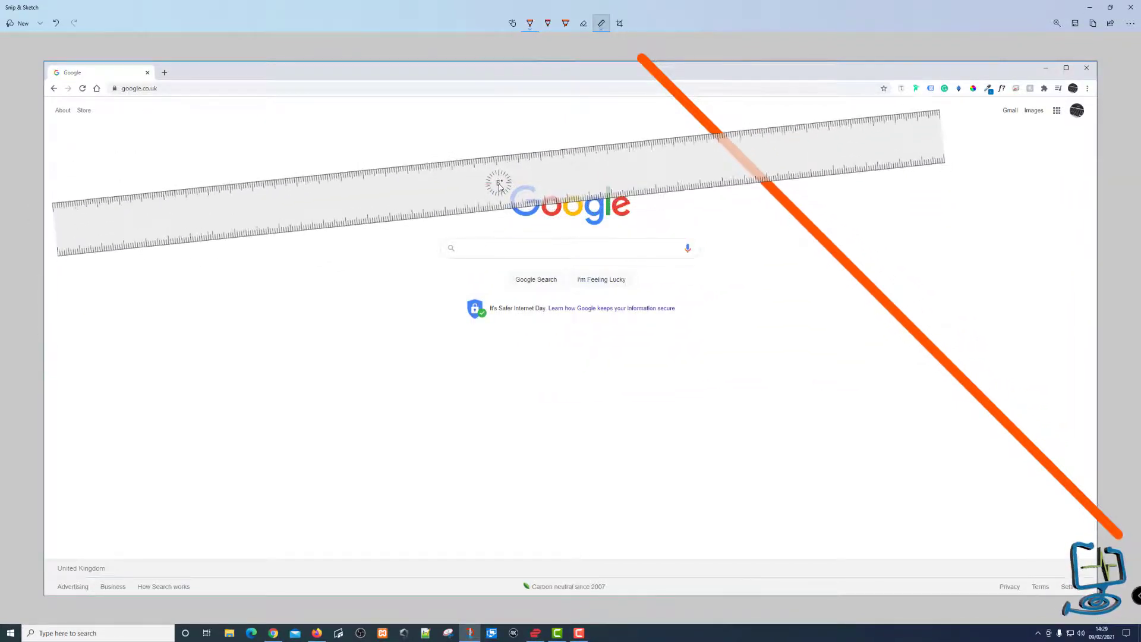
pyautogui.scroll(-5, 498, 185)
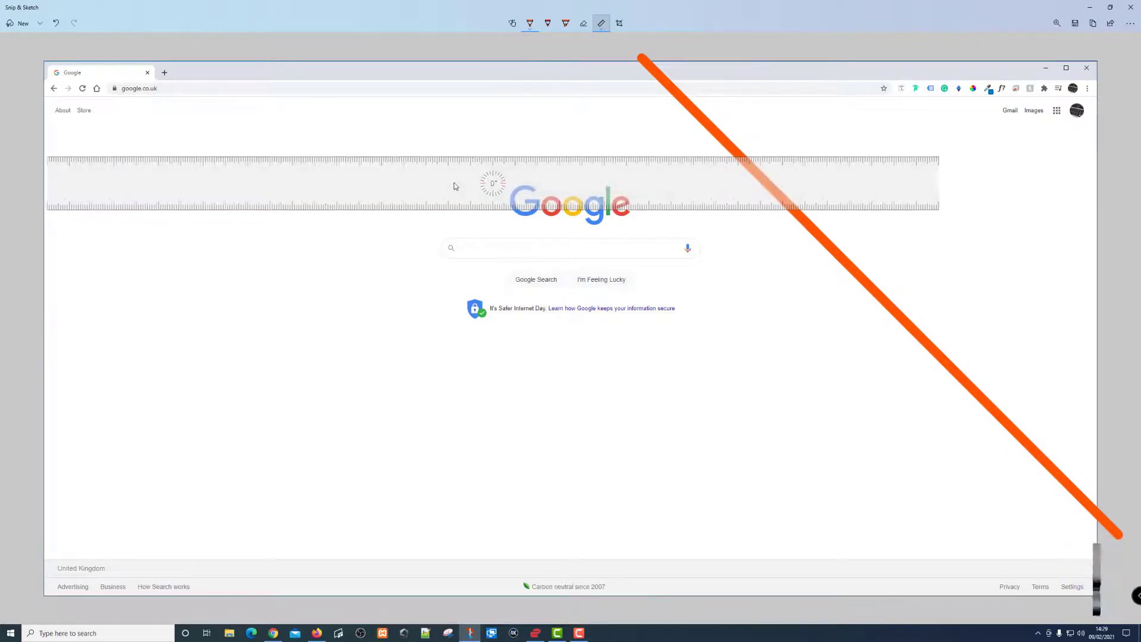
pyautogui.moveTo(451, 179); pyautogui.dragTo(442, 177)
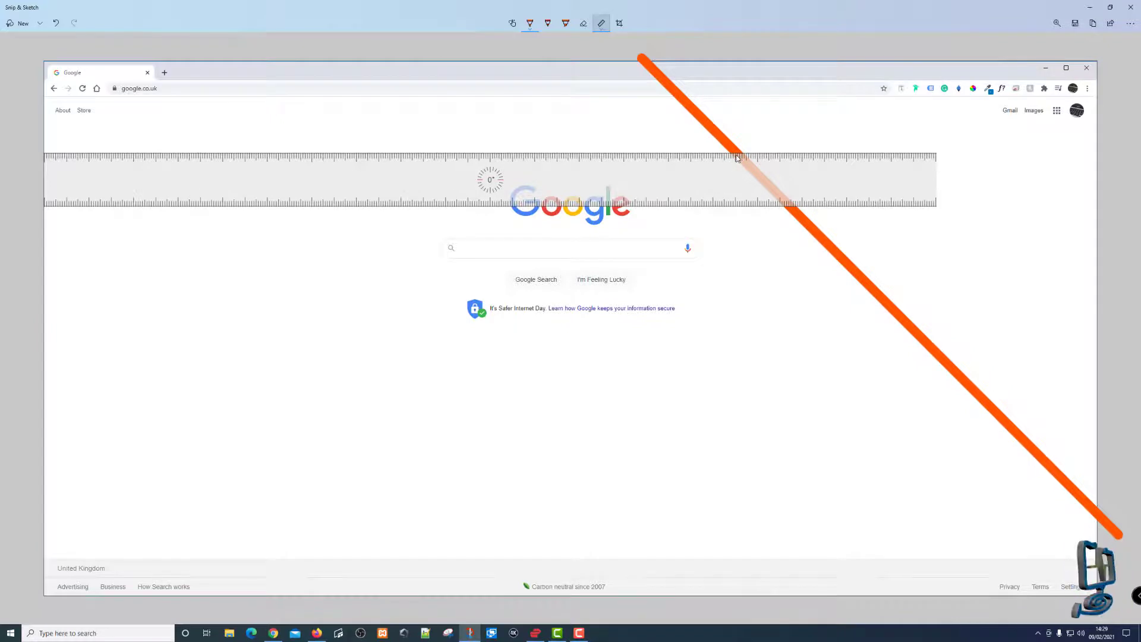
# Draw a dark green ballpoint line along the ruler's upper edge from the snip's left side to the orange line, and hide the ruler.
pyautogui.click(529, 23)
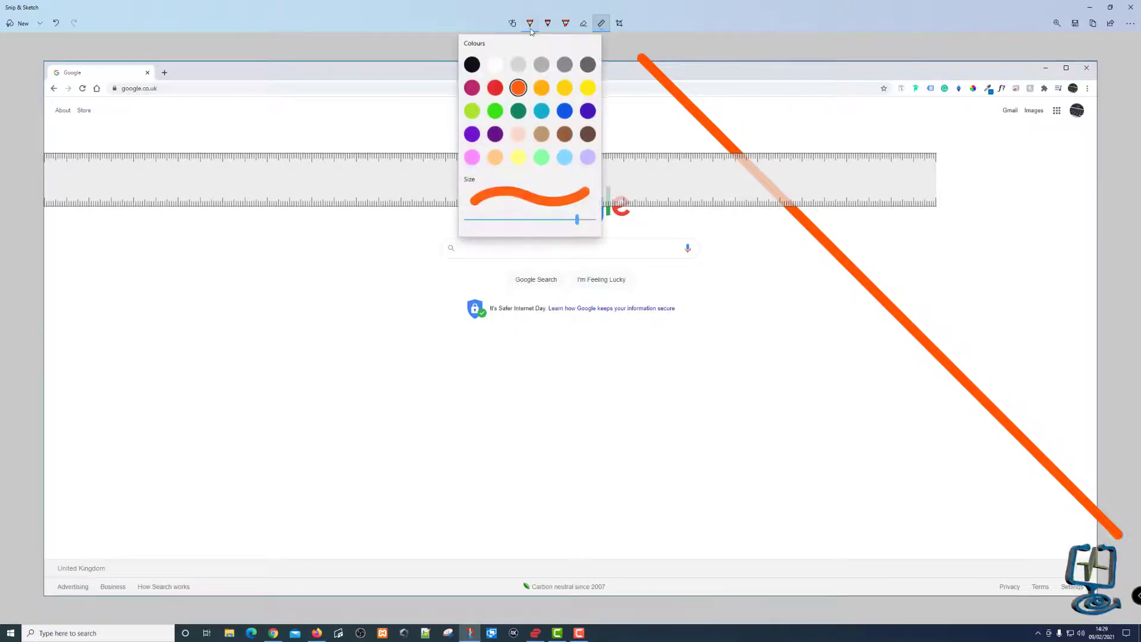
pyautogui.click(512, 119)
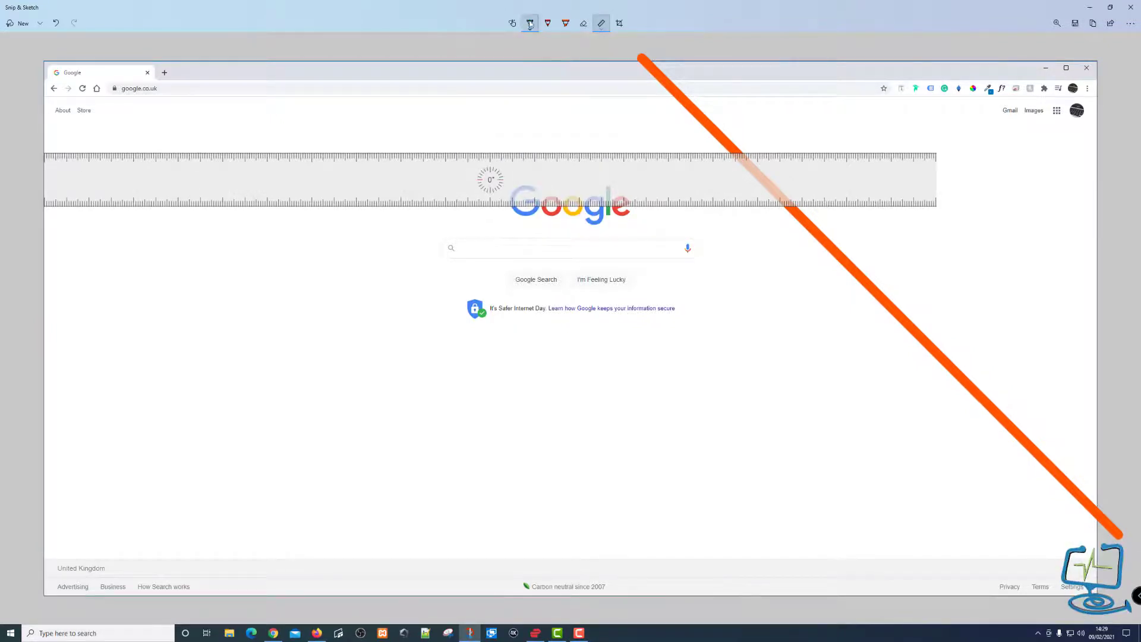
pyautogui.moveTo(45, 156); pyautogui.dragTo(730, 153)
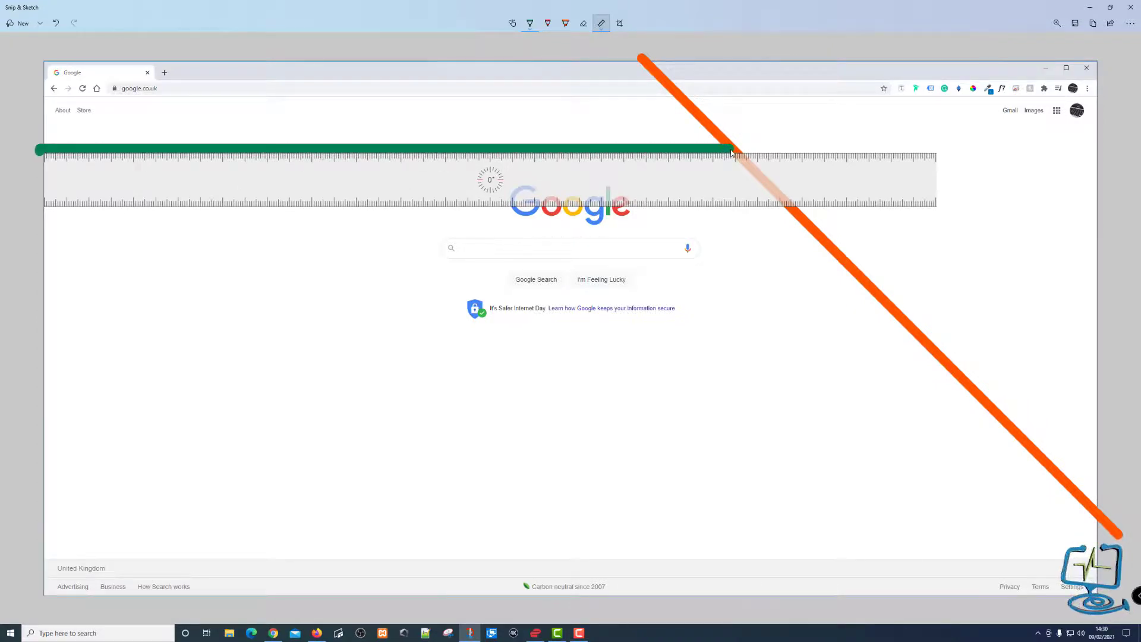
pyautogui.click(601, 23)
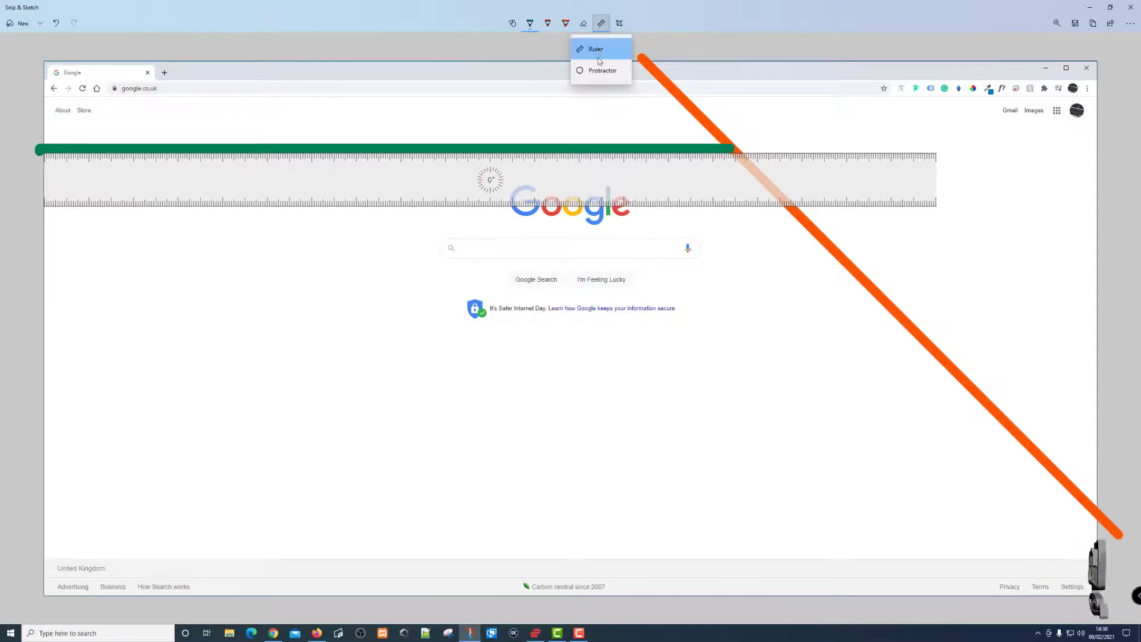
pyautogui.click(597, 50)
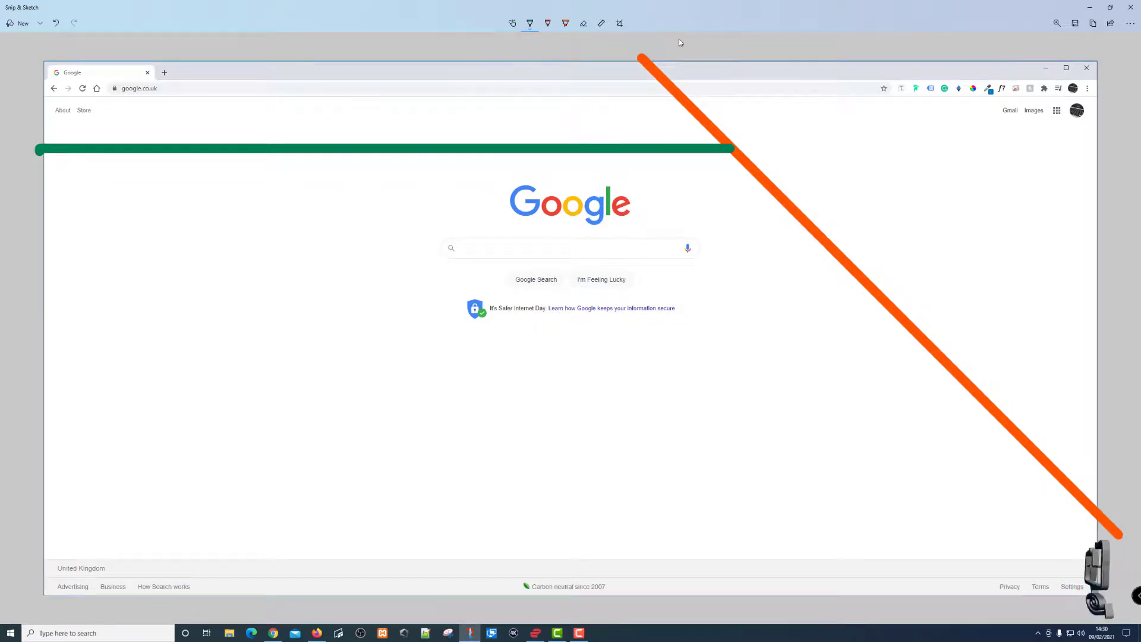
# Switch the ruler to the protractor, place it in the blank area left of the search box, and shrink it below the green line.
pyautogui.click(600, 26)
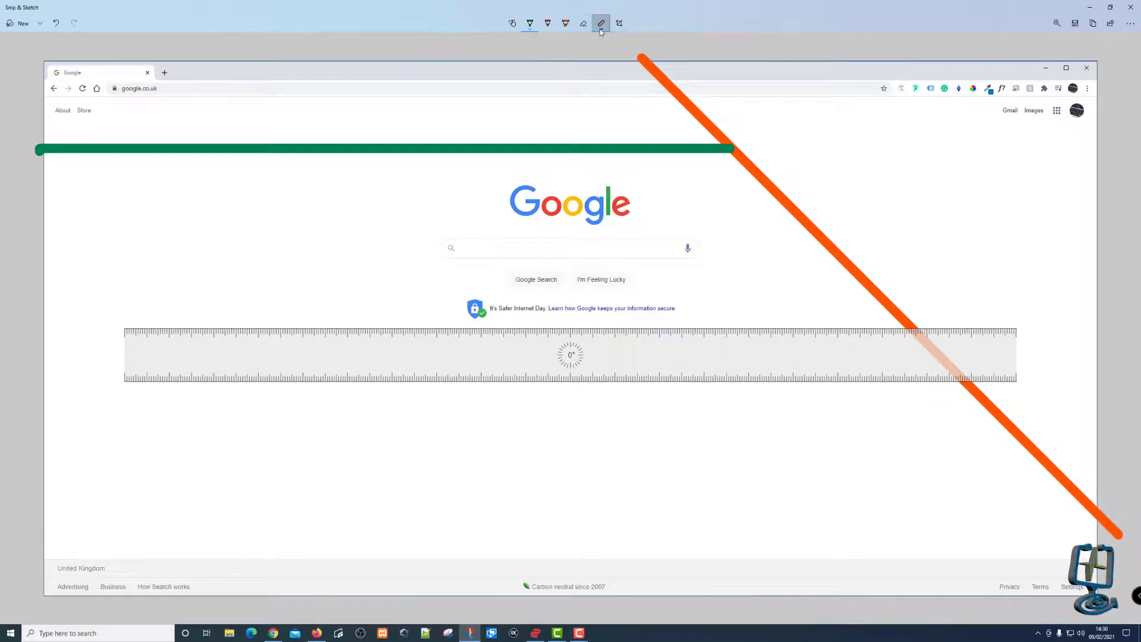
pyautogui.click(601, 27)
pyautogui.click(598, 69)
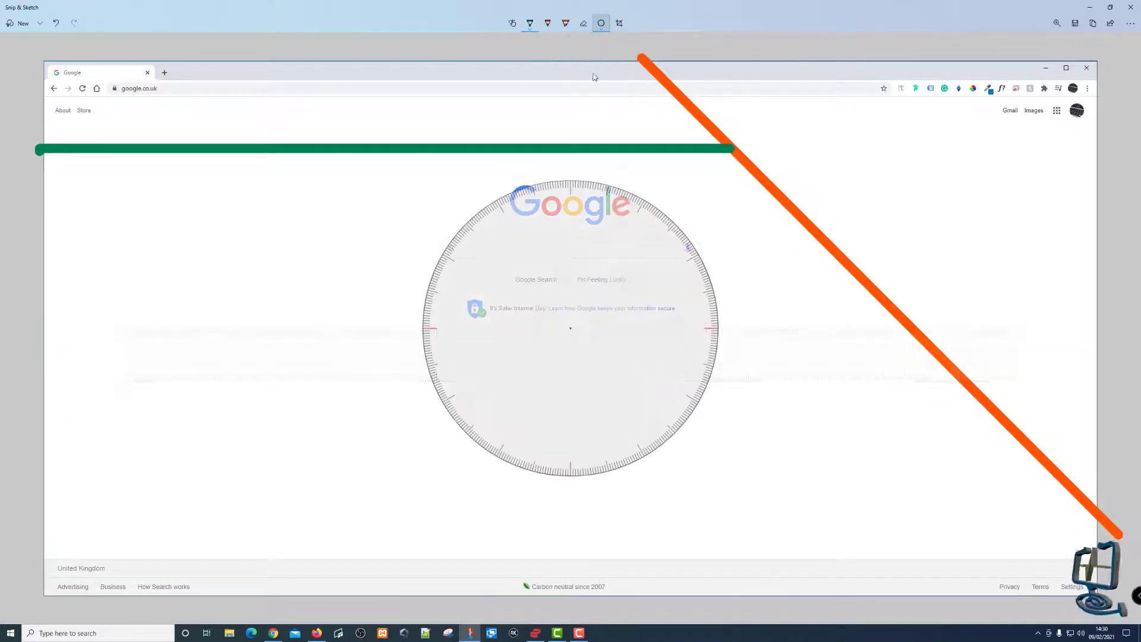
pyautogui.moveTo(572, 331); pyautogui.dragTo(266, 331)
pyautogui.scroll(-5, 266, 332)
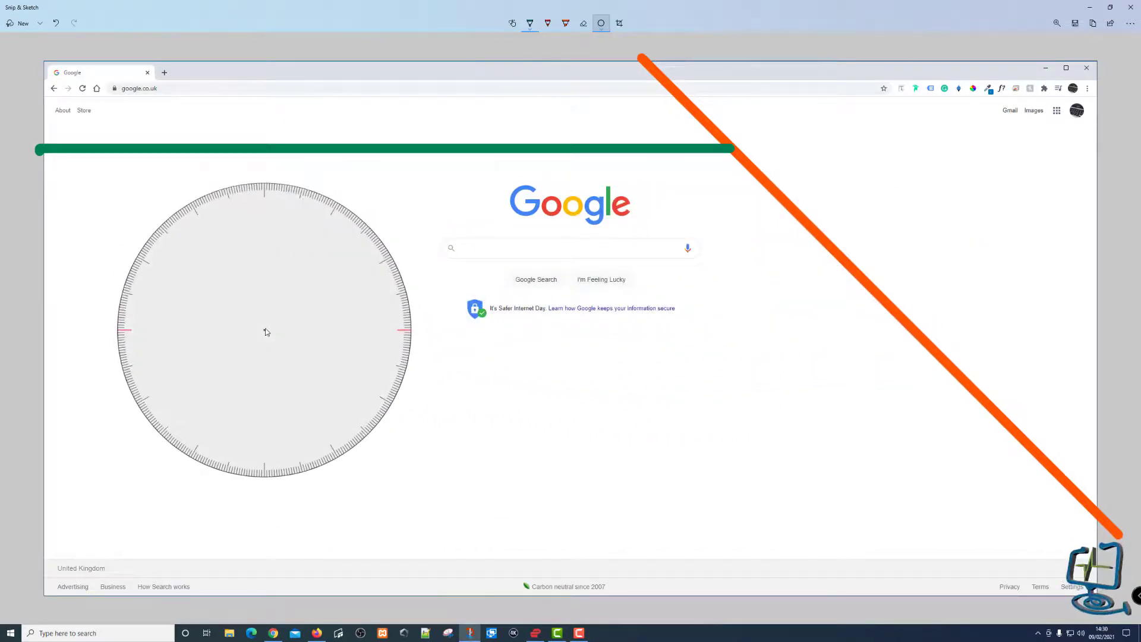
pyautogui.scroll(-5, 266, 331)
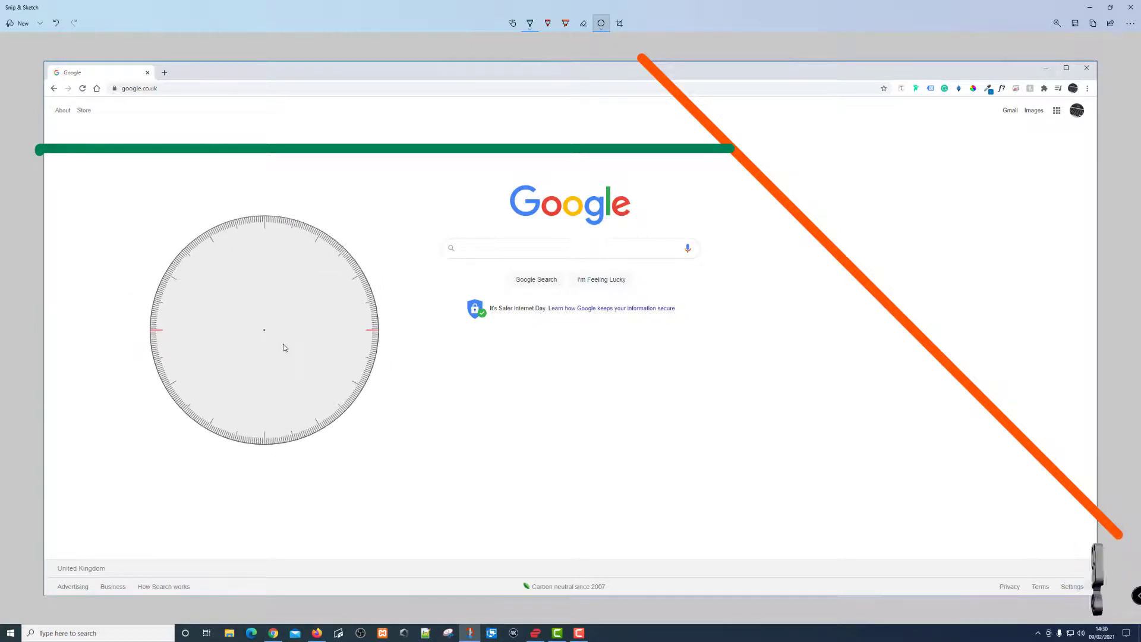
pyautogui.moveTo(283, 347); pyautogui.dragTo(268, 374)
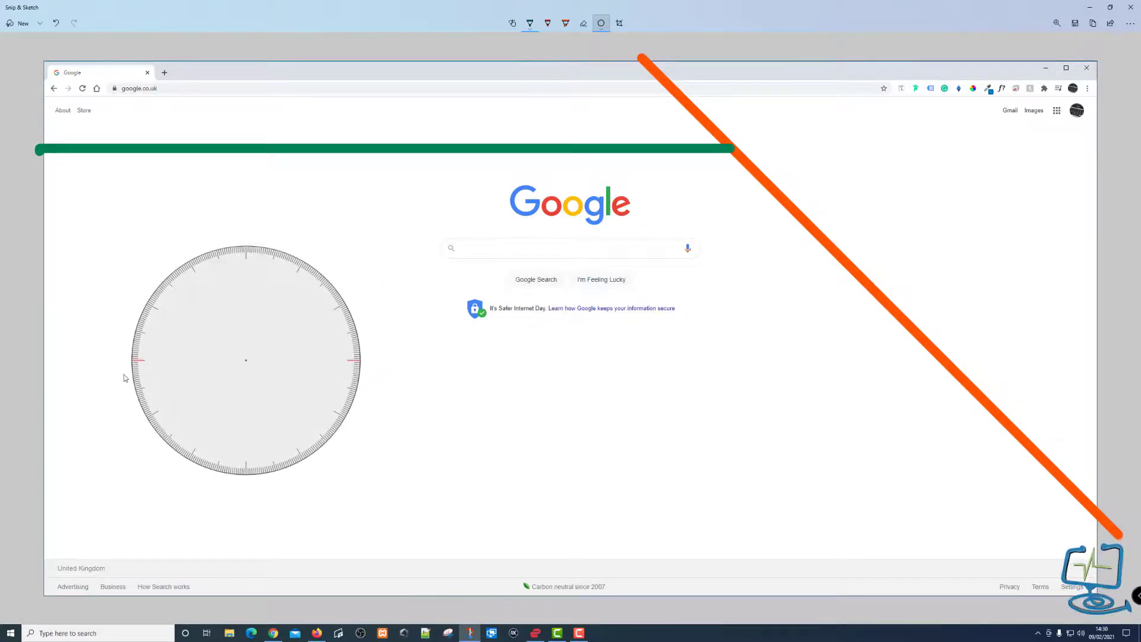
# Trace a full 360° dark green circle around the protractor with a slightly thinner ballpoint stroke, and hide the protractor.
pyautogui.click(531, 27)
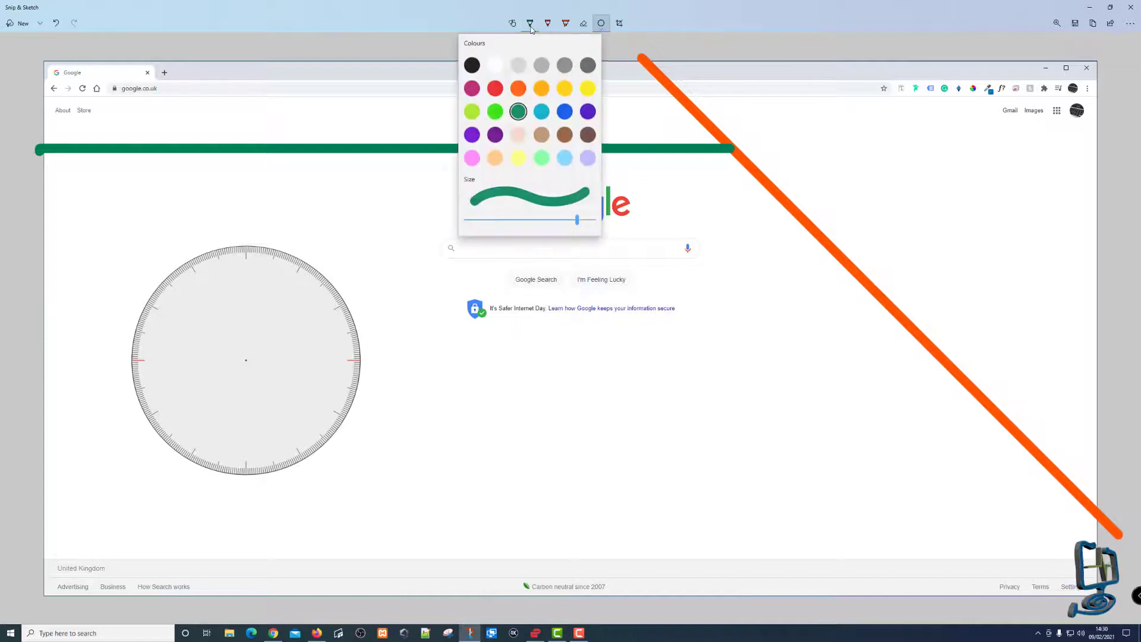
pyautogui.moveTo(579, 223); pyautogui.dragTo(560, 222)
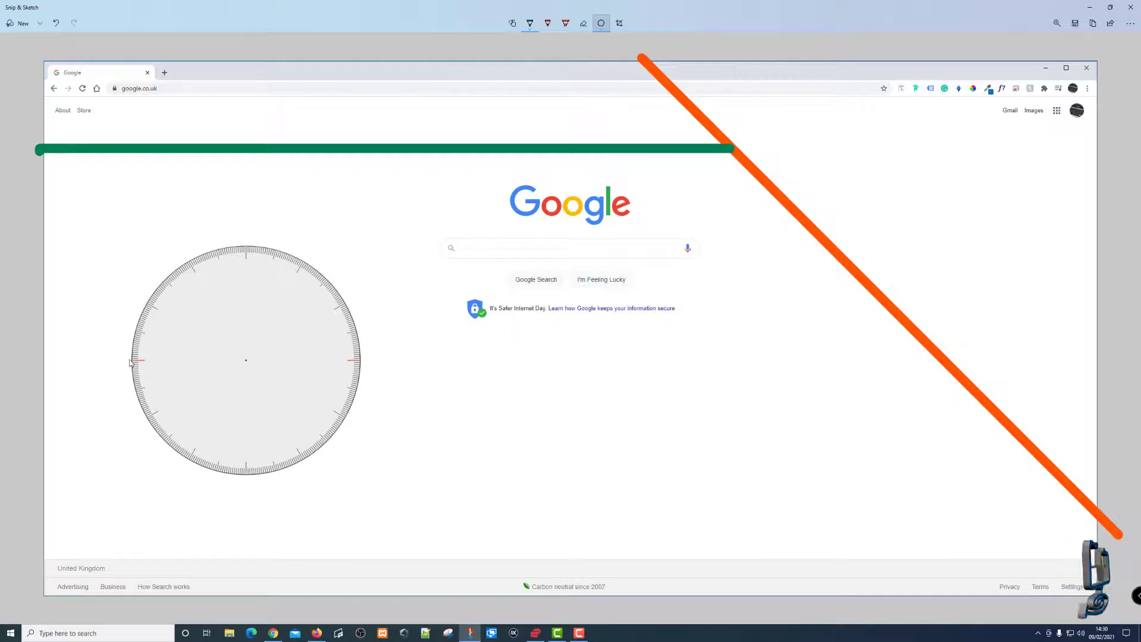
pyautogui.moveTo(132, 363)
pyautogui.mouseDown()
pyautogui.moveTo(133, 333)
pyautogui.moveTo(167, 278)
pyautogui.moveTo(239, 260)
pyautogui.moveTo(295, 273)
pyautogui.moveTo(347, 333)
pyautogui.moveTo(340, 407)
pyautogui.moveTo(300, 448)
pyautogui.moveTo(247, 470)
pyautogui.moveTo(163, 438)
pyautogui.moveTo(143, 362)
pyautogui.mouseUp()
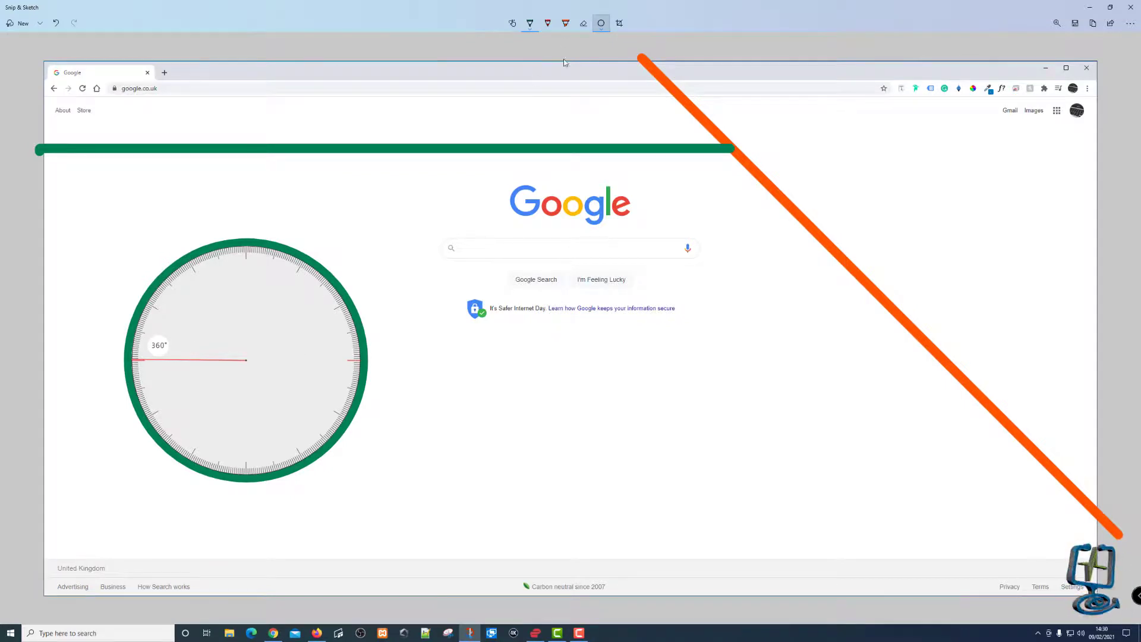
pyautogui.click(600, 33)
pyautogui.click(594, 71)
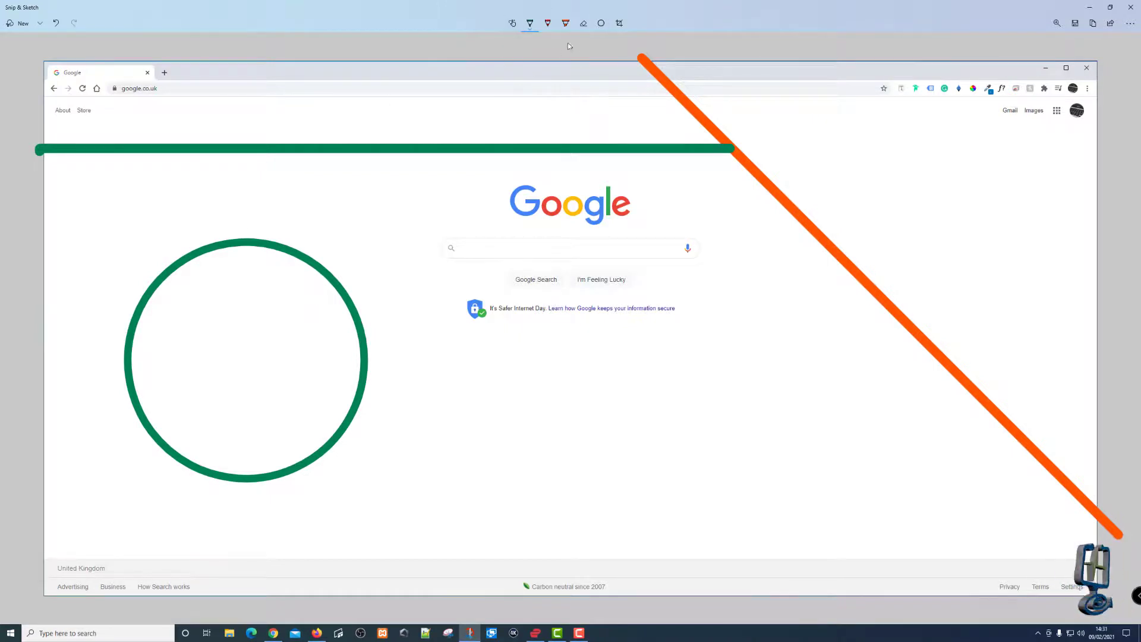
# Show the protractor again and position it over the Google logo and search box, with its top just below the horizontal green line.
pyautogui.click(600, 34)
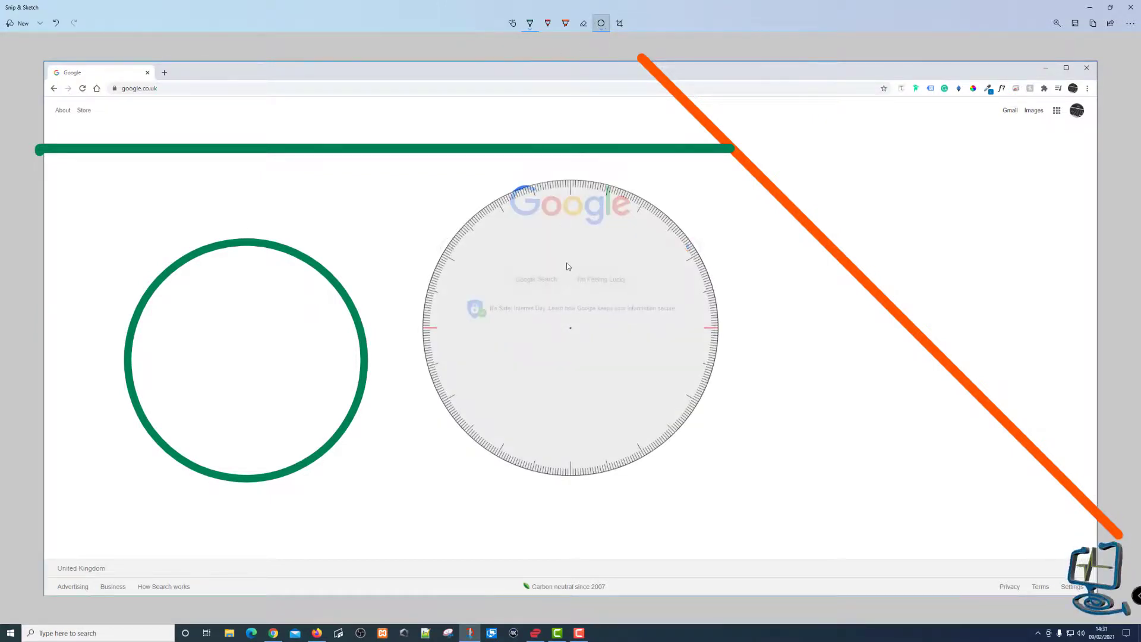
pyautogui.moveTo(562, 279); pyautogui.dragTo(562, 234)
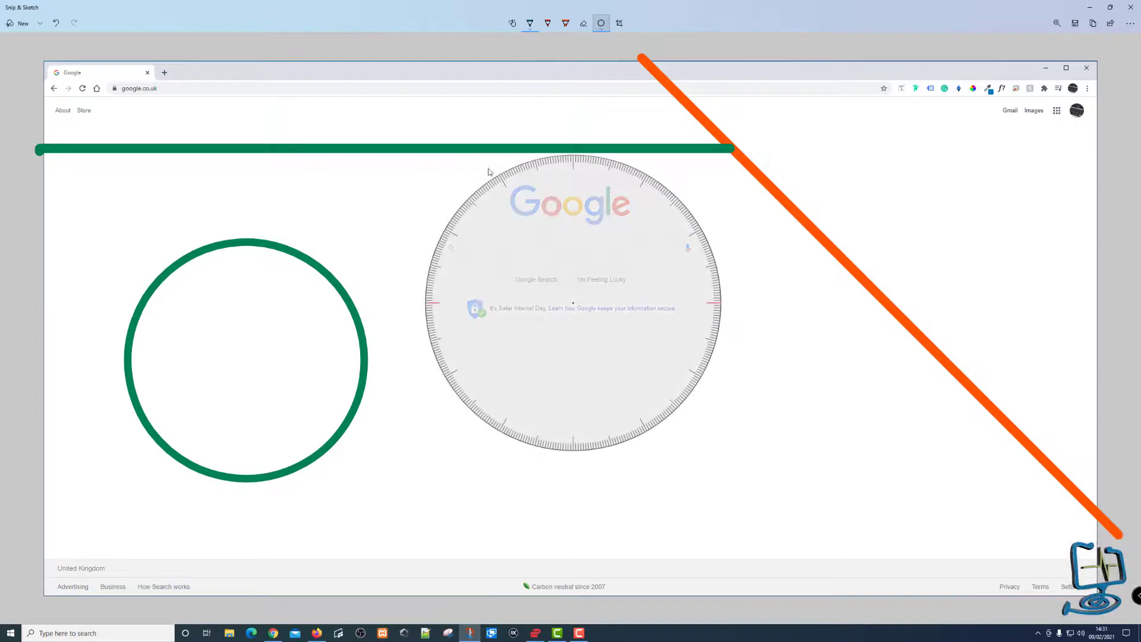
pyautogui.moveTo(601, 196); pyautogui.dragTo(594, 229)
pyautogui.moveTo(513, 291); pyautogui.dragTo(516, 259)
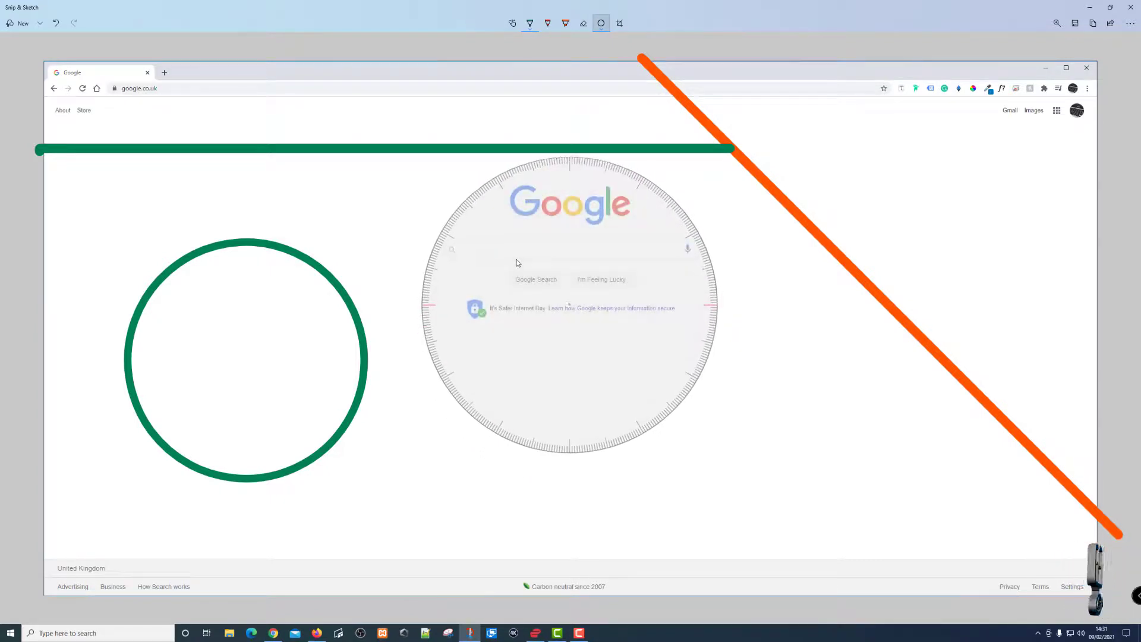
# Draw a lime green ballpoint arc of about 149° over the protractor's upper edge, and hide the protractor.
pyautogui.click(530, 28)
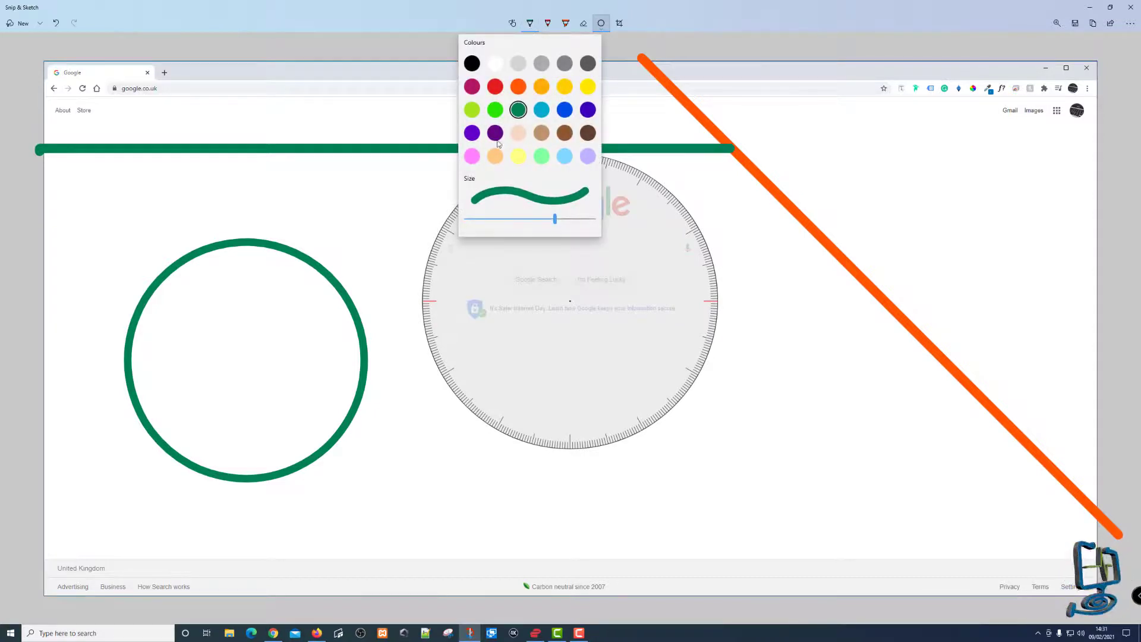
pyautogui.click(472, 110)
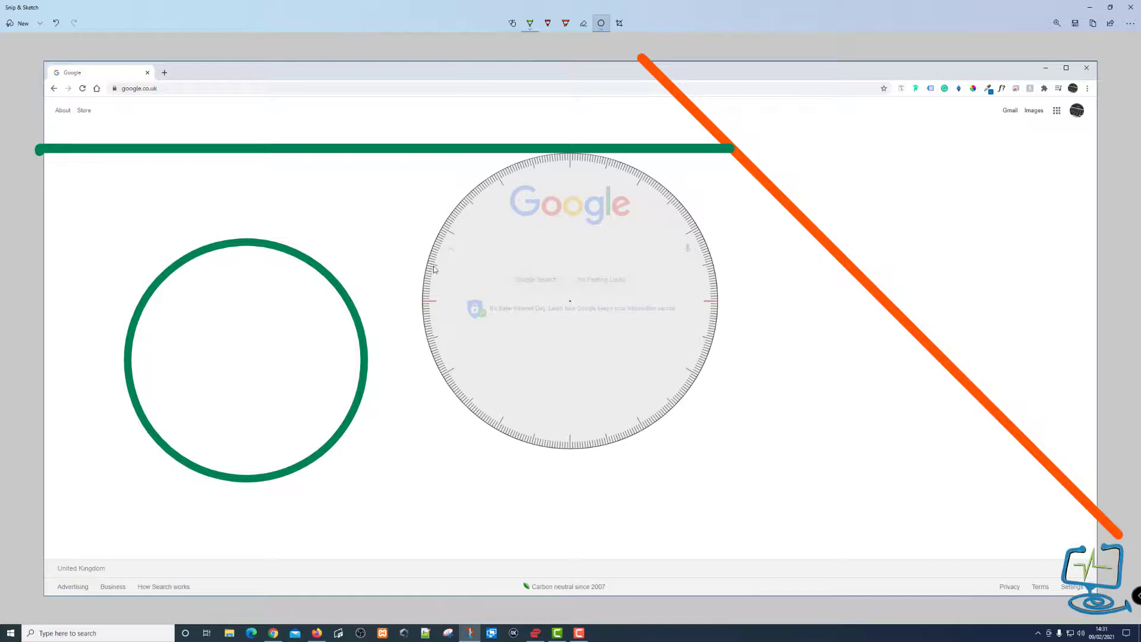
pyautogui.moveTo(426, 266)
pyautogui.mouseDown()
pyautogui.moveTo(459, 209)
pyautogui.moveTo(521, 169)
pyautogui.moveTo(598, 163)
pyautogui.moveTo(645, 181)
pyautogui.moveTo(672, 220)
pyautogui.moveTo(682, 268)
pyautogui.moveTo(715, 263)
pyautogui.mouseUp()
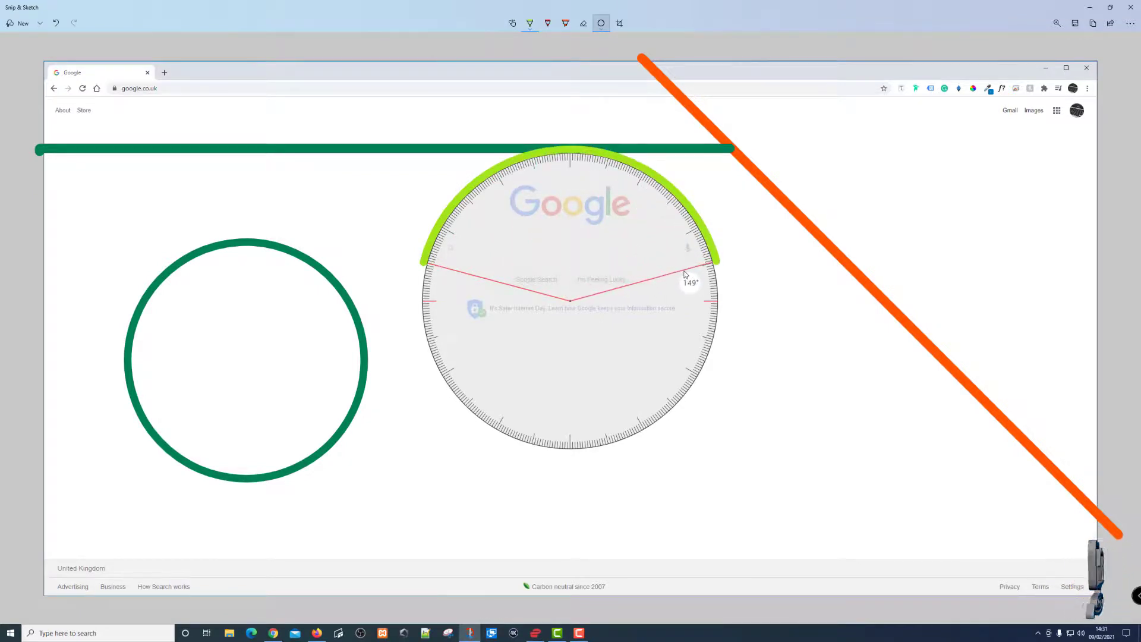
pyautogui.click(600, 24)
pyautogui.click(600, 70)
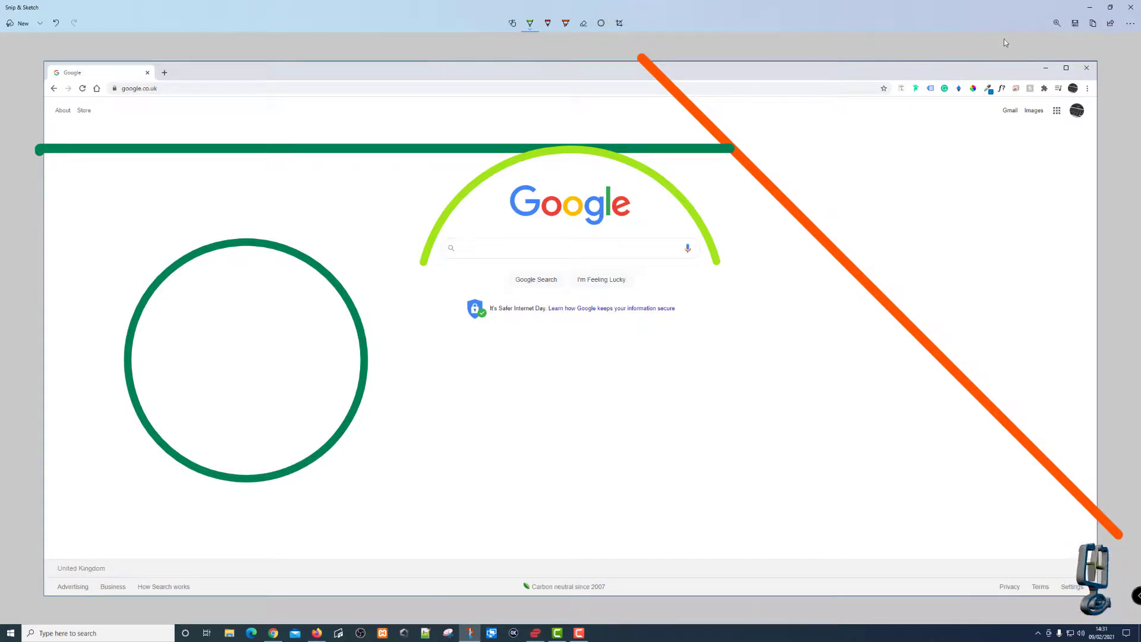
# Zoom into the annotated snip, view it at actual size, and close the zoom controls.
pyautogui.click(1057, 25)
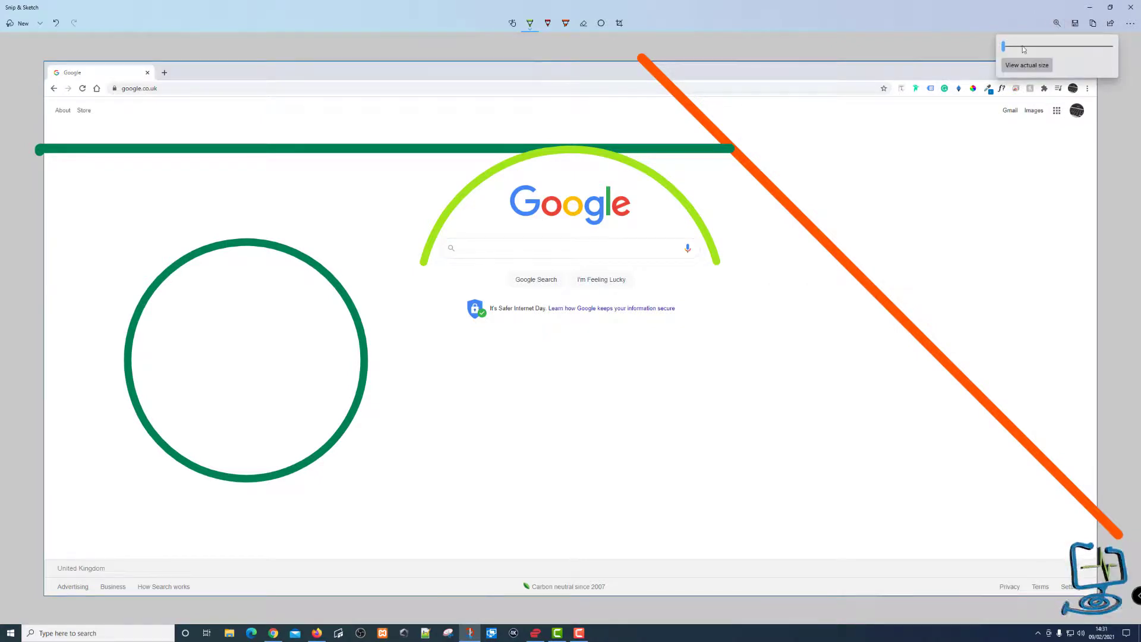
pyautogui.moveTo(1005, 46)
pyautogui.mouseDown()
pyautogui.moveTo(1062, 48)
pyautogui.moveTo(1023, 46)
pyautogui.moveTo(1041, 46)
pyautogui.mouseUp()
pyautogui.click(1035, 67)
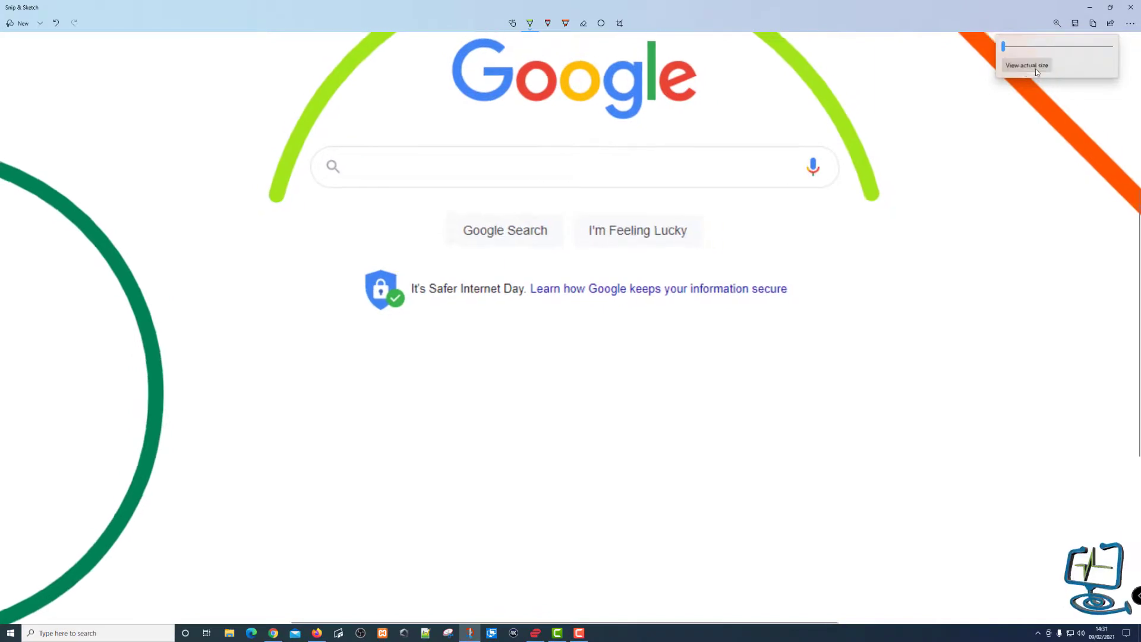
pyautogui.click(1017, 11)
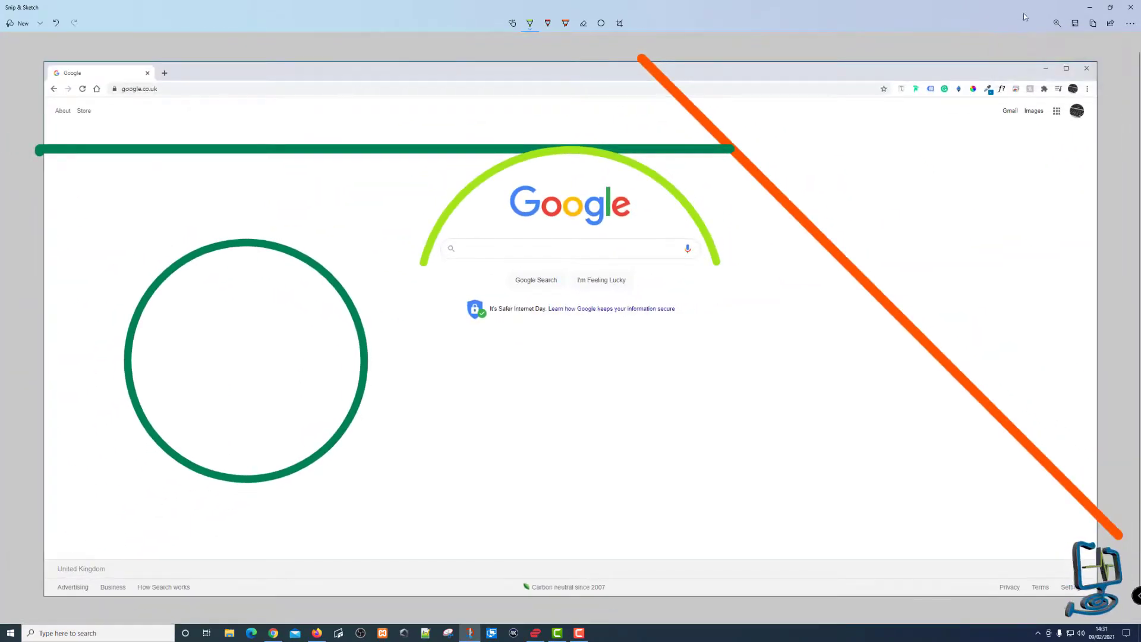
# Save the annotated snip to Downloads as PNG, replacing "test snip and sketch windows 10.png", and copy it to the clipboard.
pyautogui.click(1076, 25)
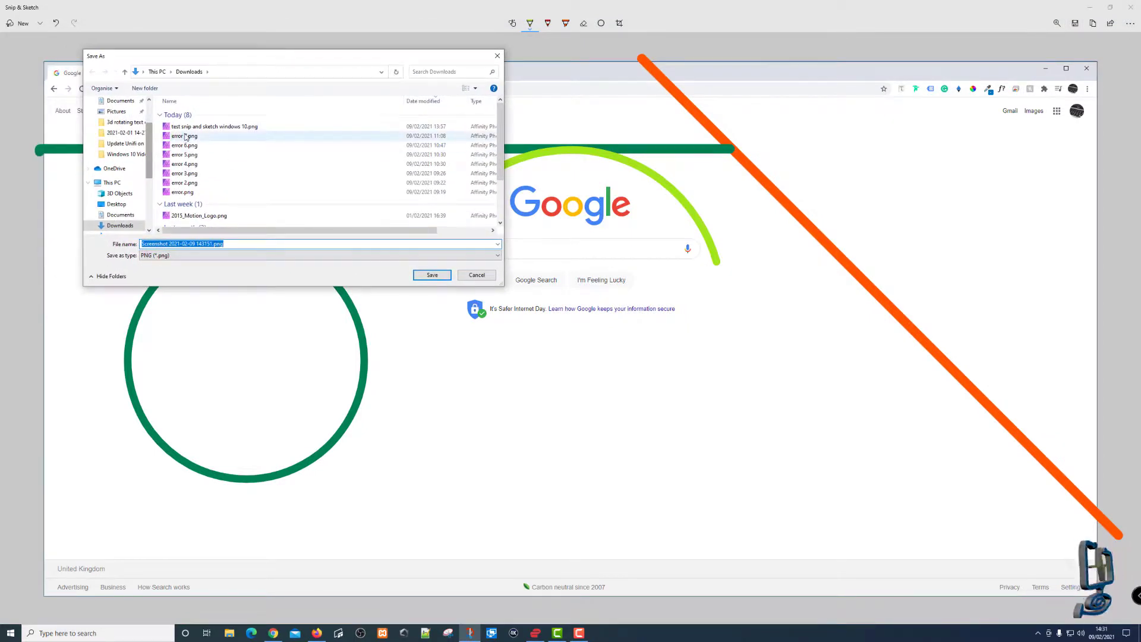
pyautogui.click(208, 127)
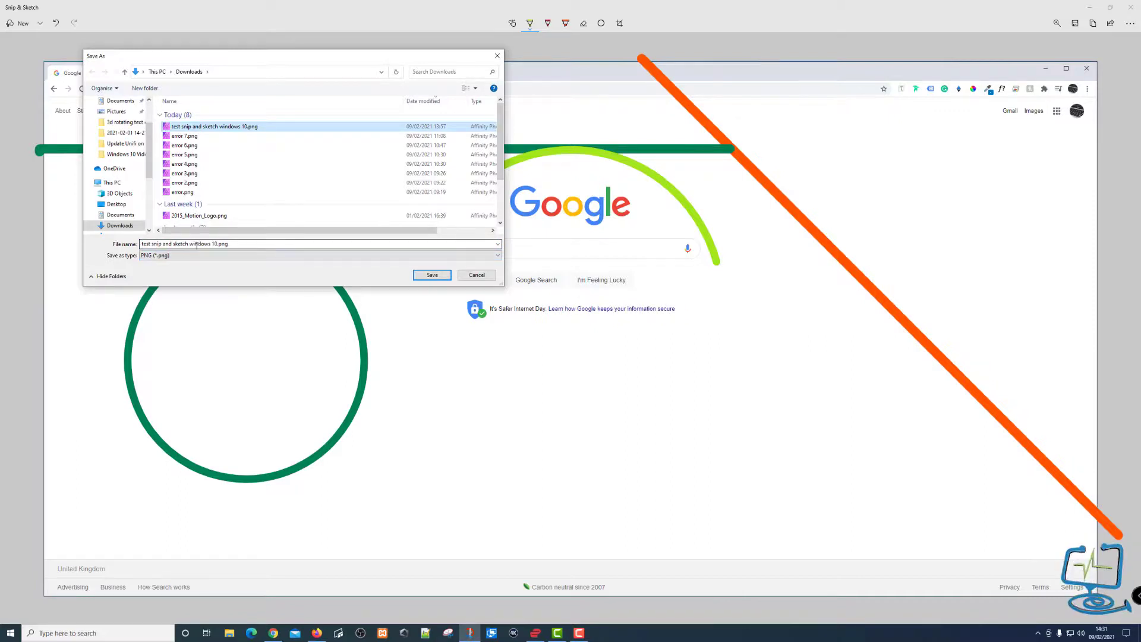
pyautogui.click(176, 255)
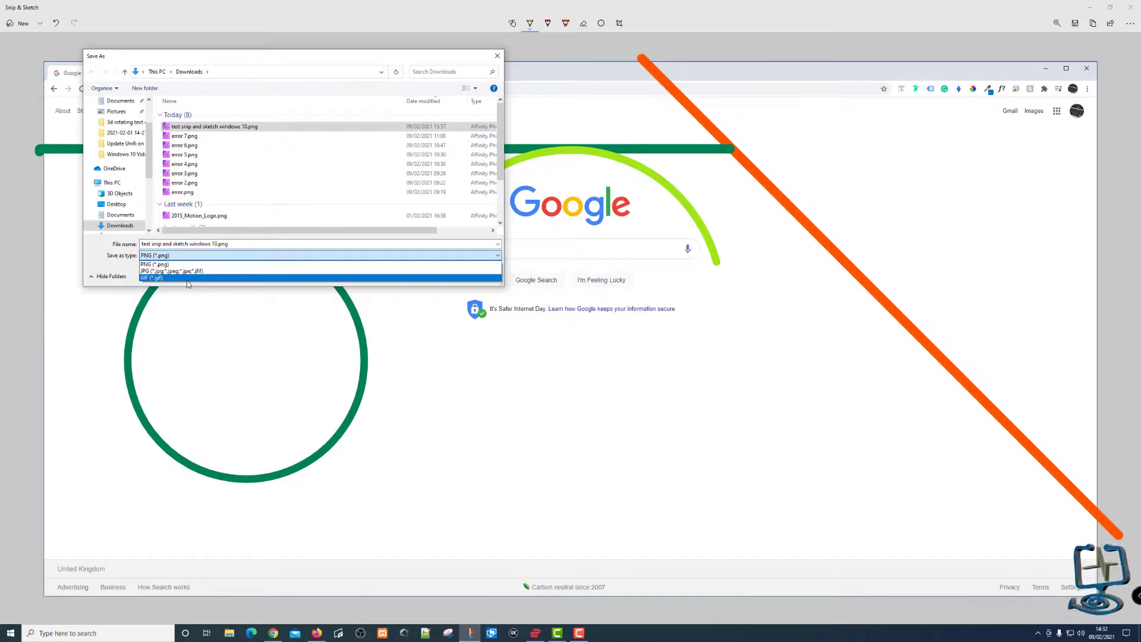
pyautogui.click(188, 256)
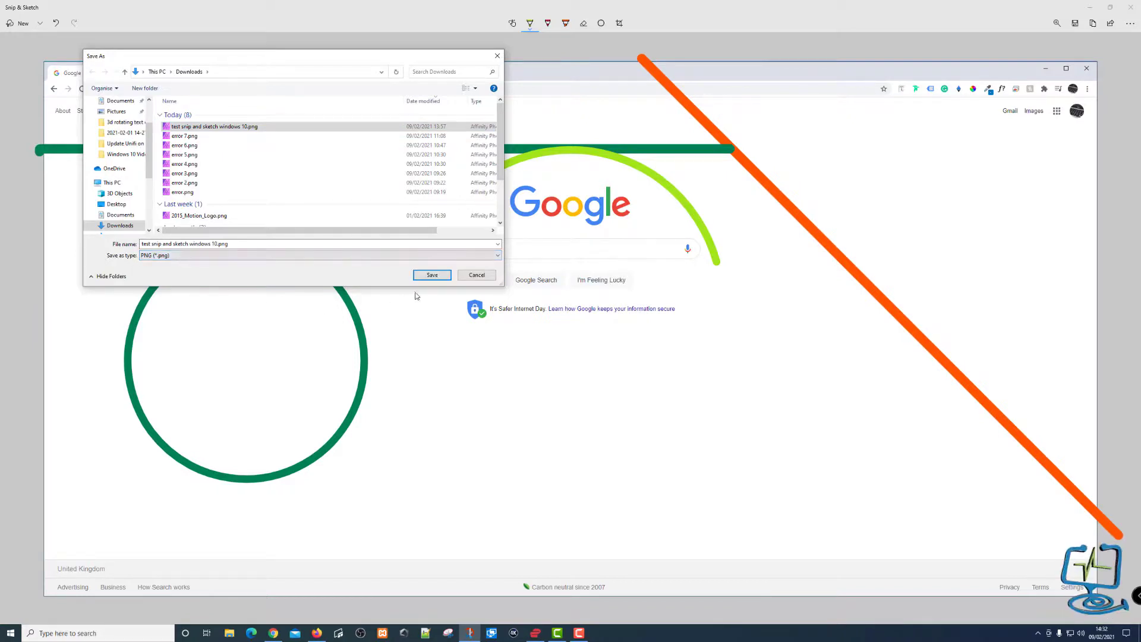
pyautogui.click(432, 275)
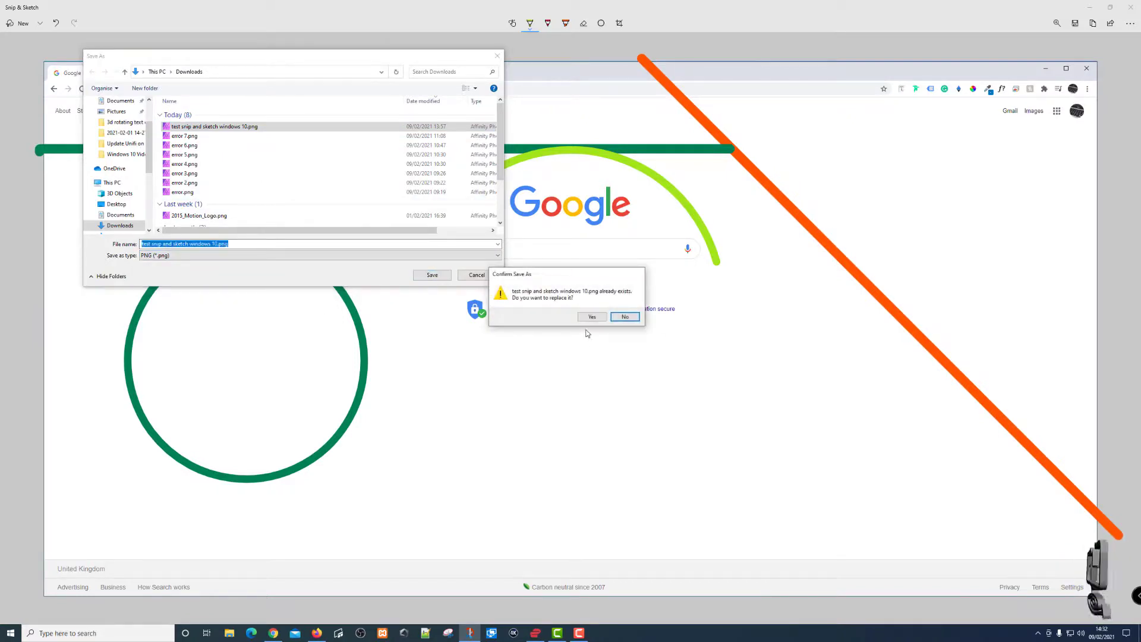
pyautogui.click(593, 319)
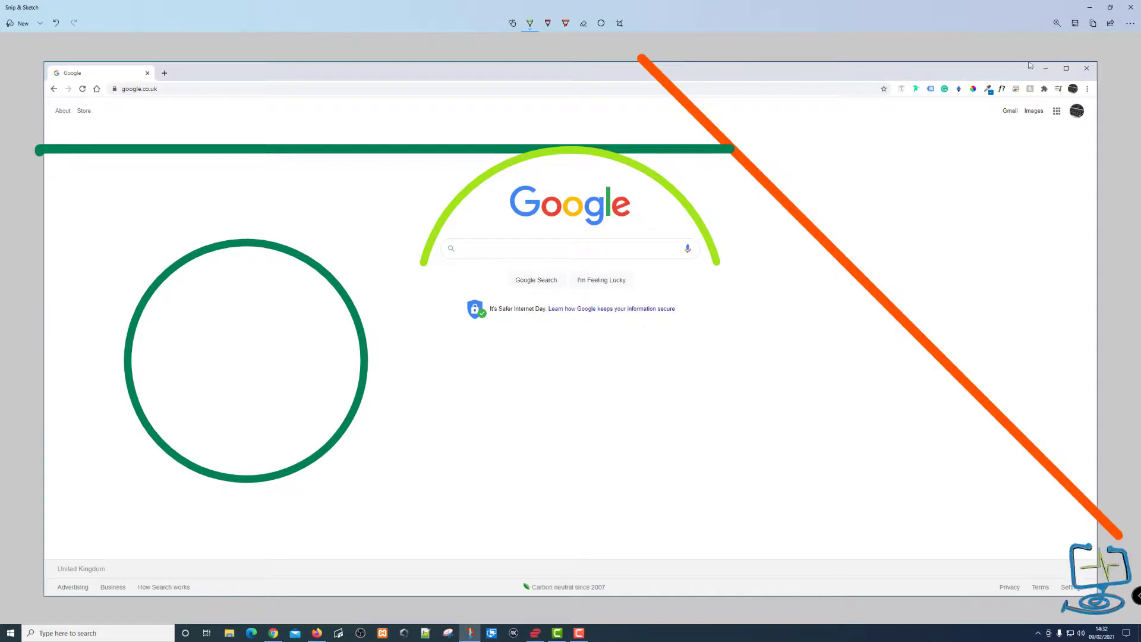
pyautogui.click(1093, 25)
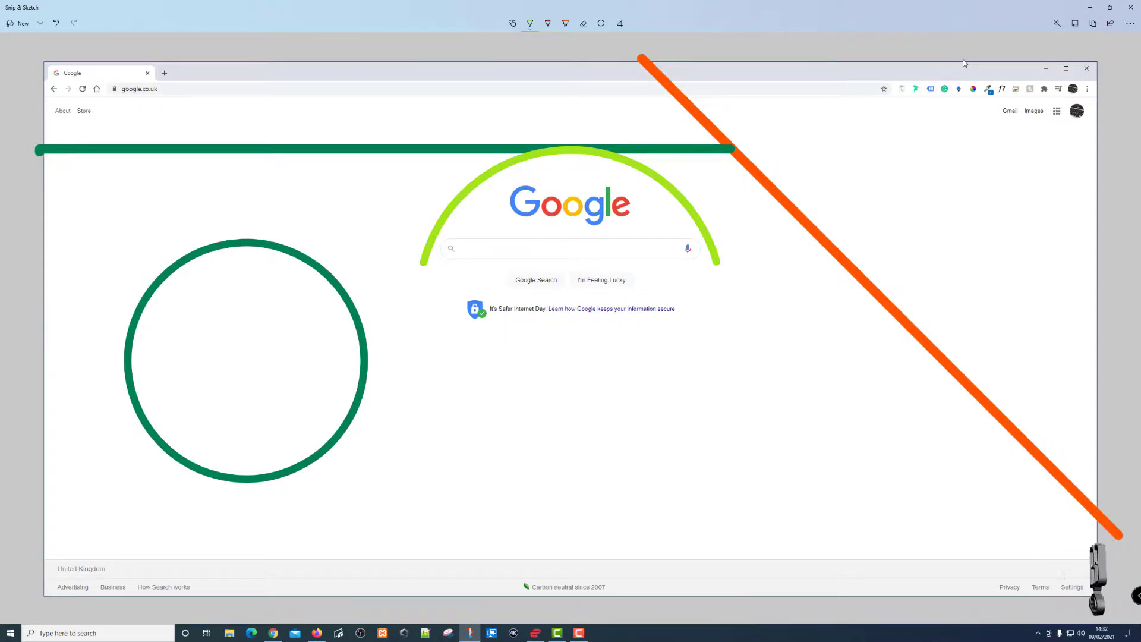
# Open the saved snip with Affinity Photo, and close Affinity Photo to return to Snip & Sketch.
pyautogui.click(1128, 24)
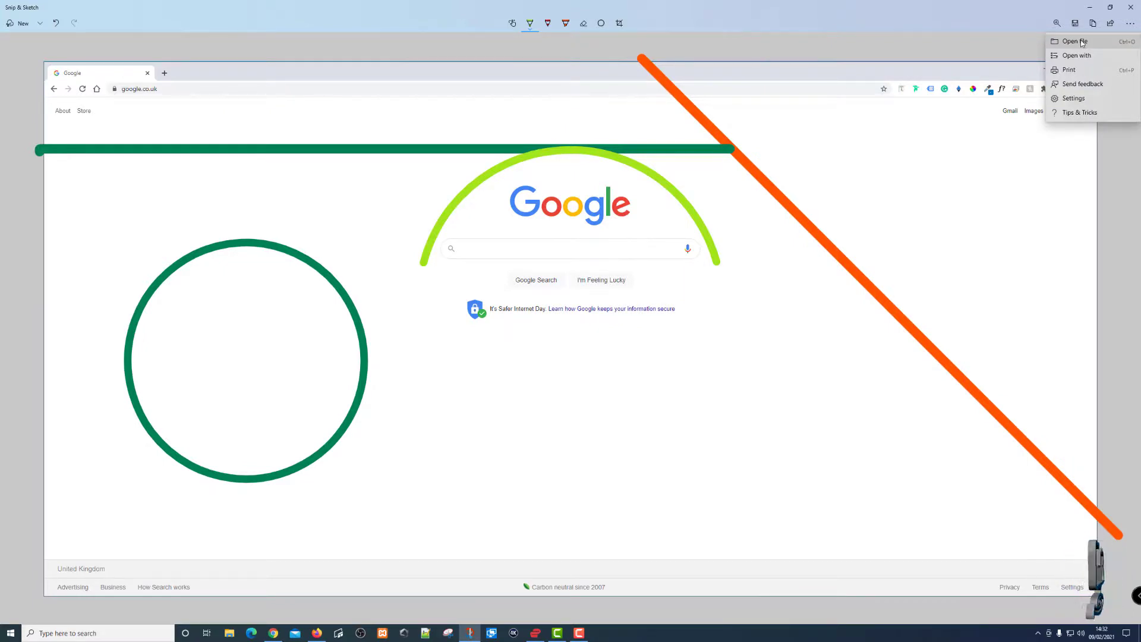
pyautogui.click(1074, 56)
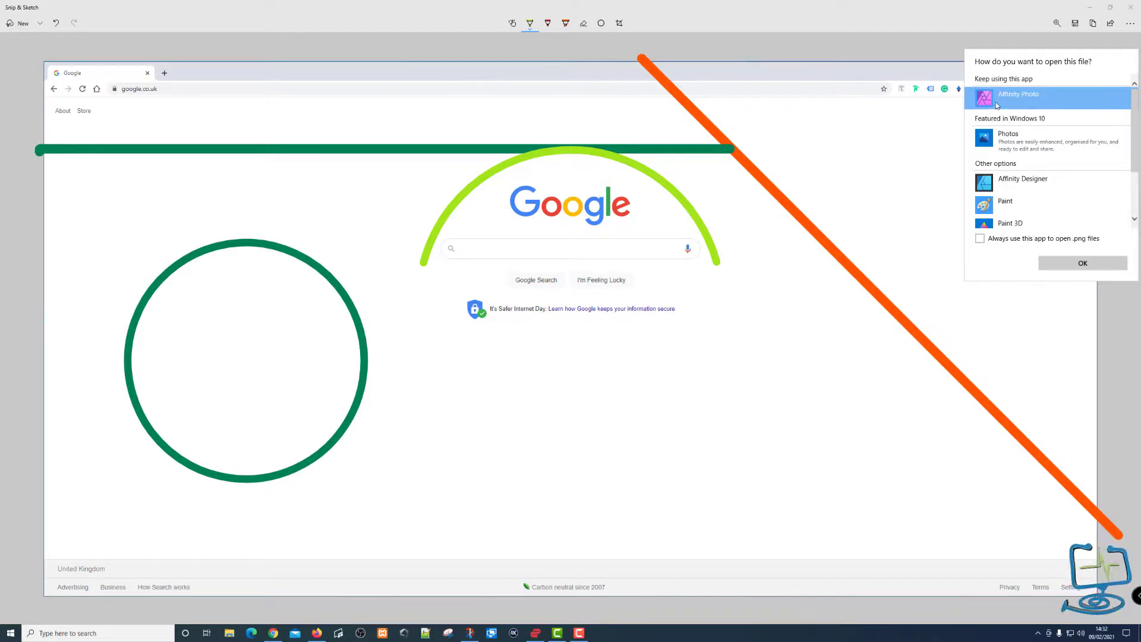
pyautogui.click(1082, 263)
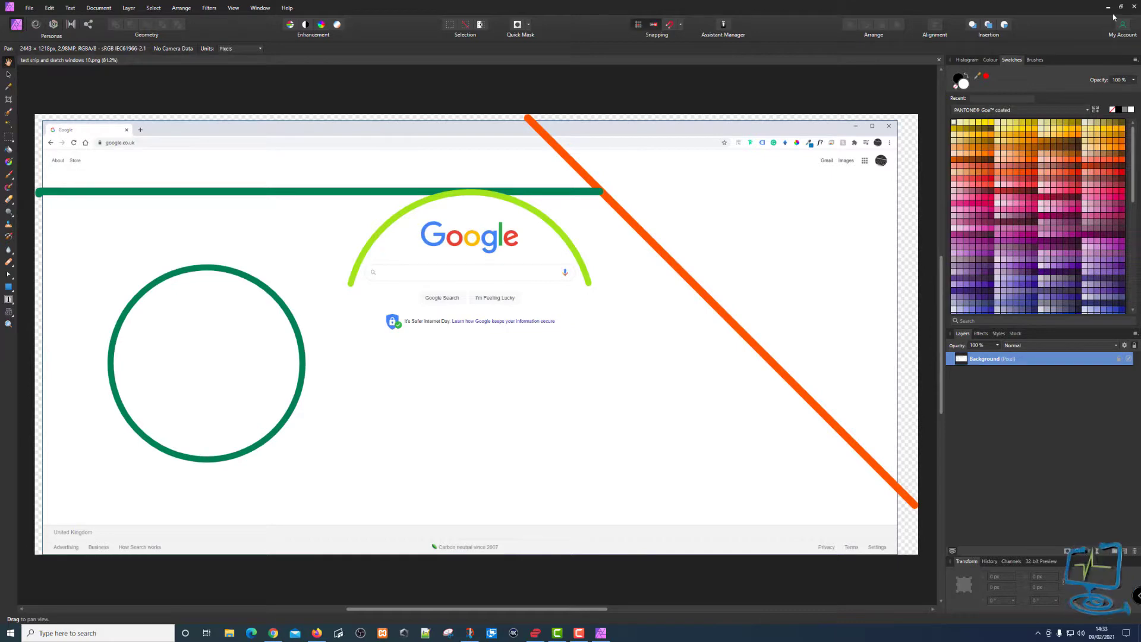
pyautogui.click(1134, 7)
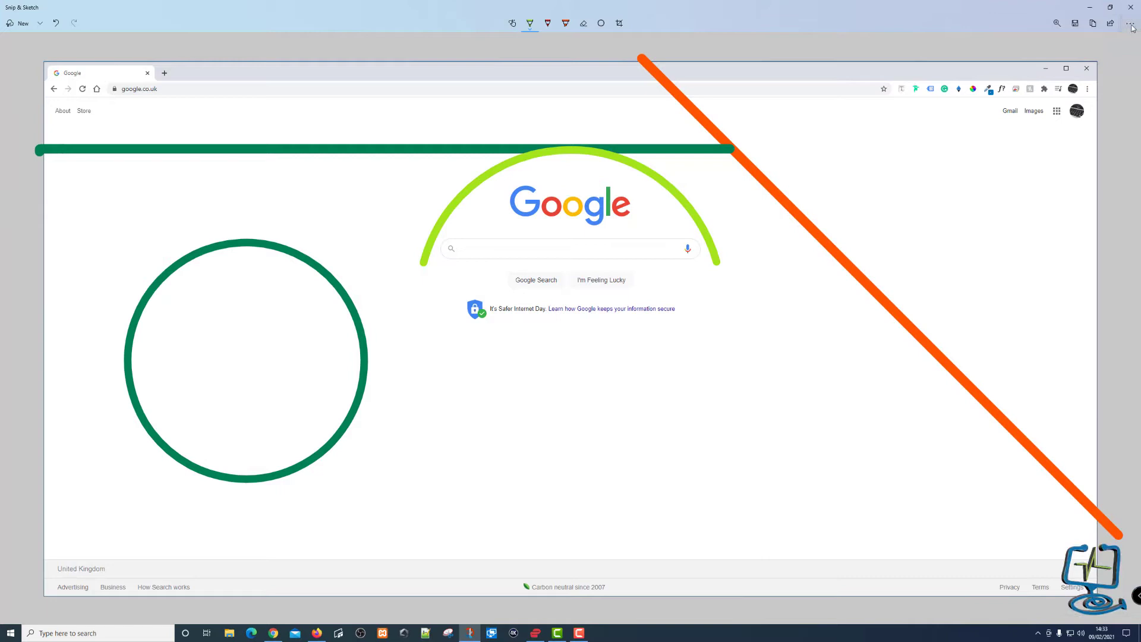
# Review the Snip & Sketch settings, check the Print Screen shortcut option in the Windows keyboard settings, and return to the snip.
pyautogui.click(1129, 24)
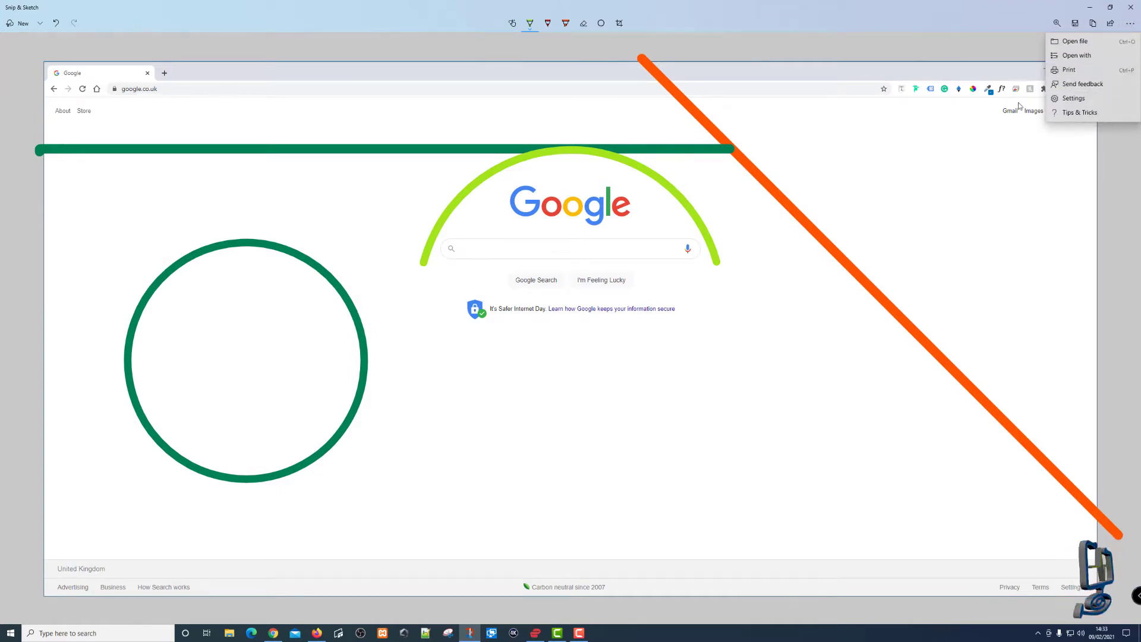
pyautogui.click(1073, 98)
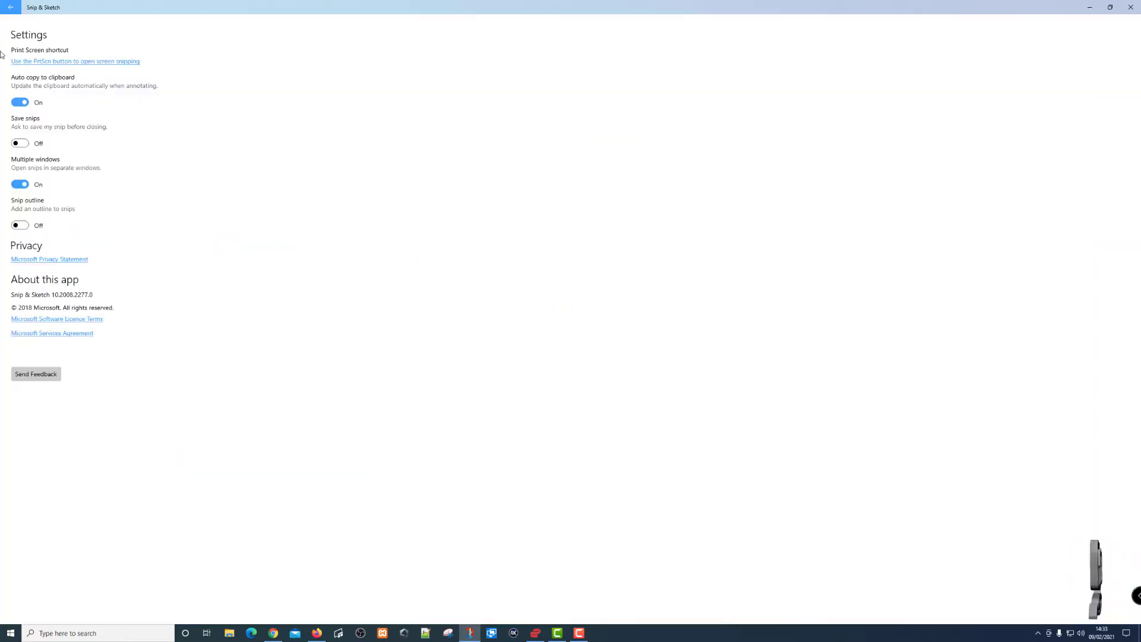
pyautogui.click(104, 68)
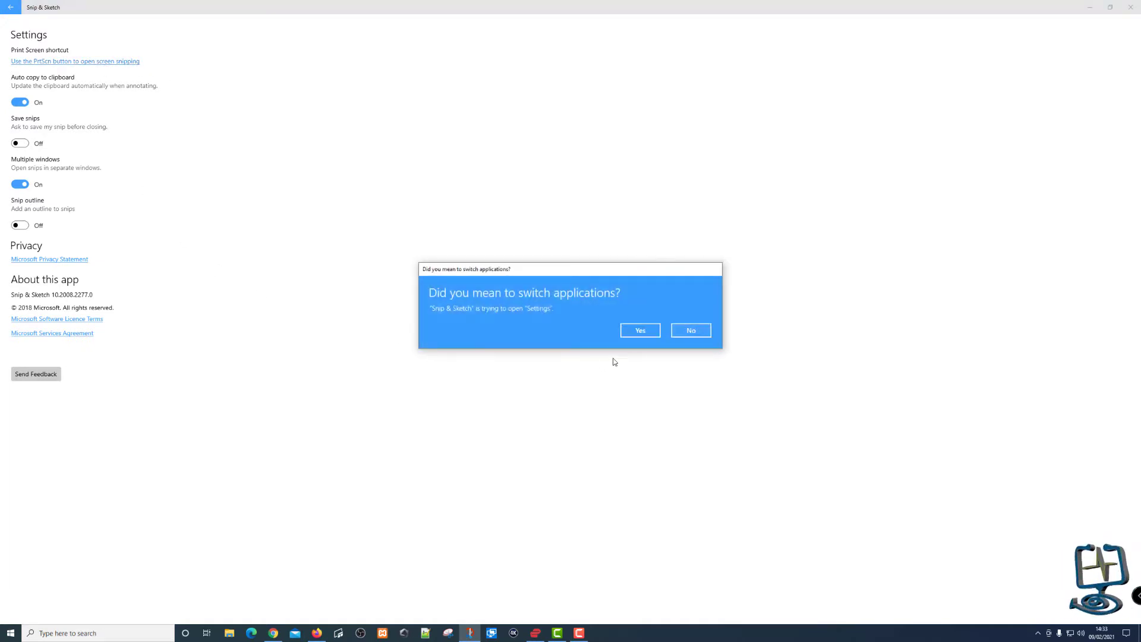
pyautogui.click(634, 327)
pyautogui.scroll(-4, 510, 383)
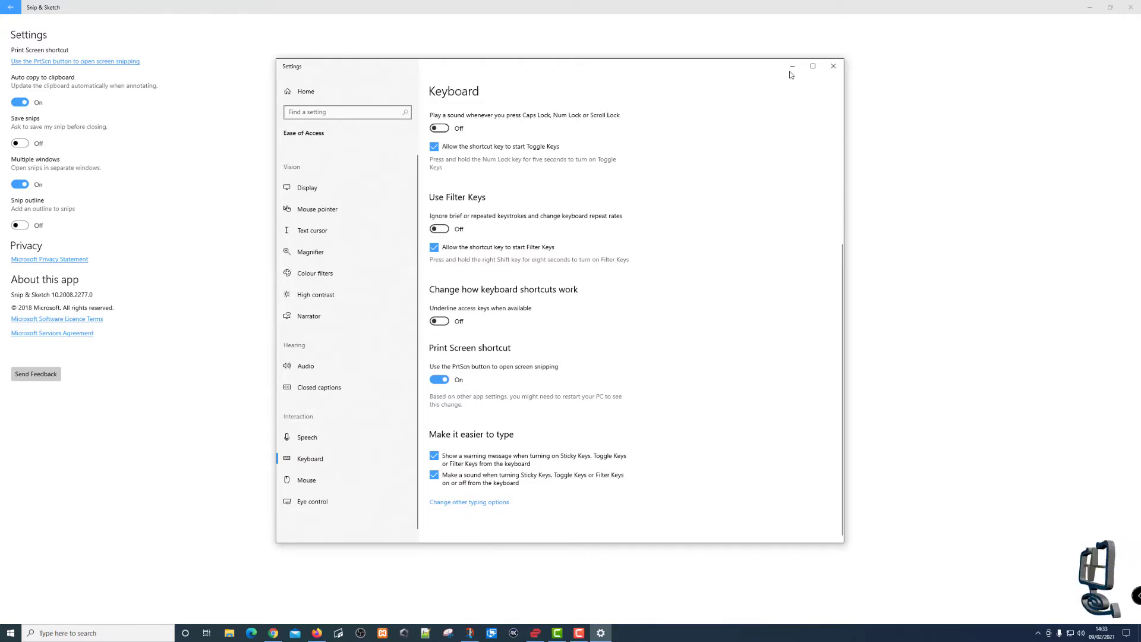
pyautogui.click(834, 67)
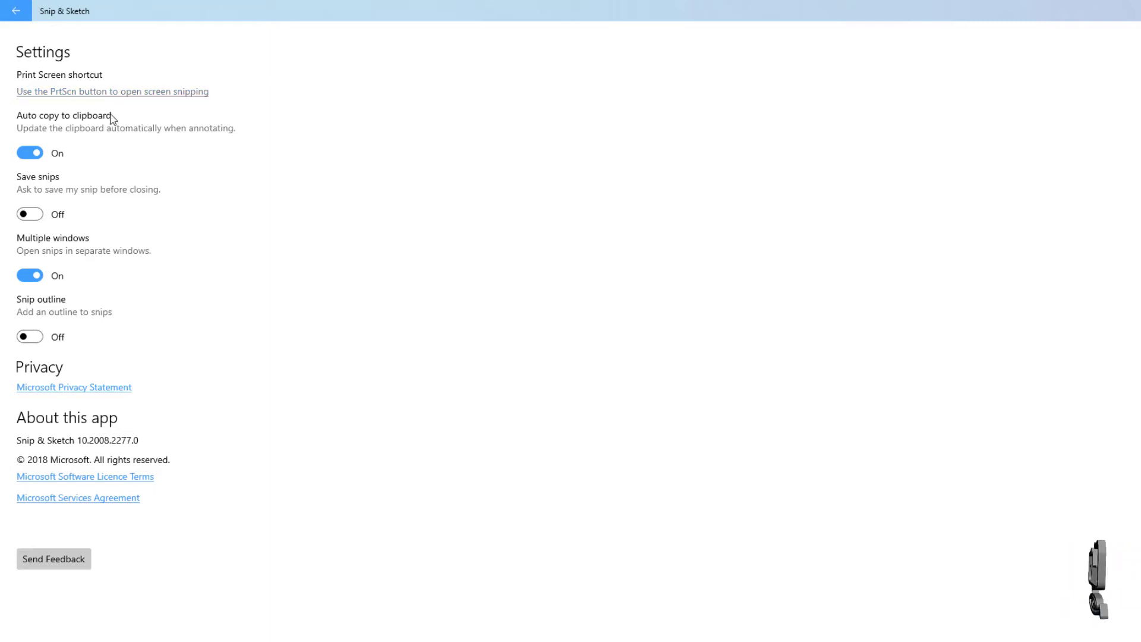
pyautogui.click(15, 10)
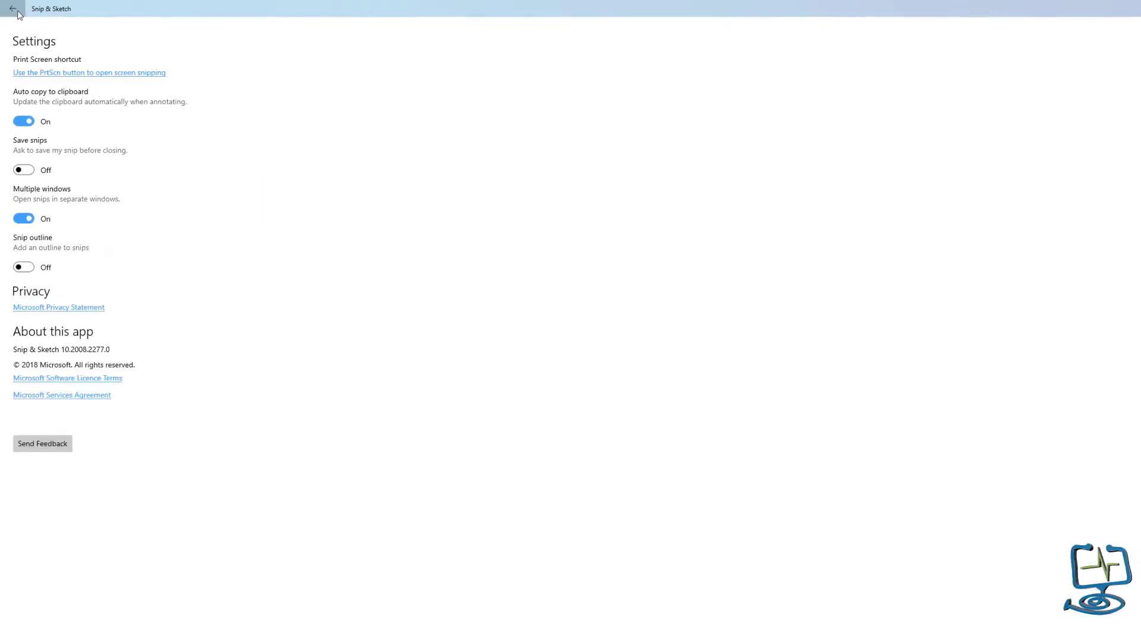